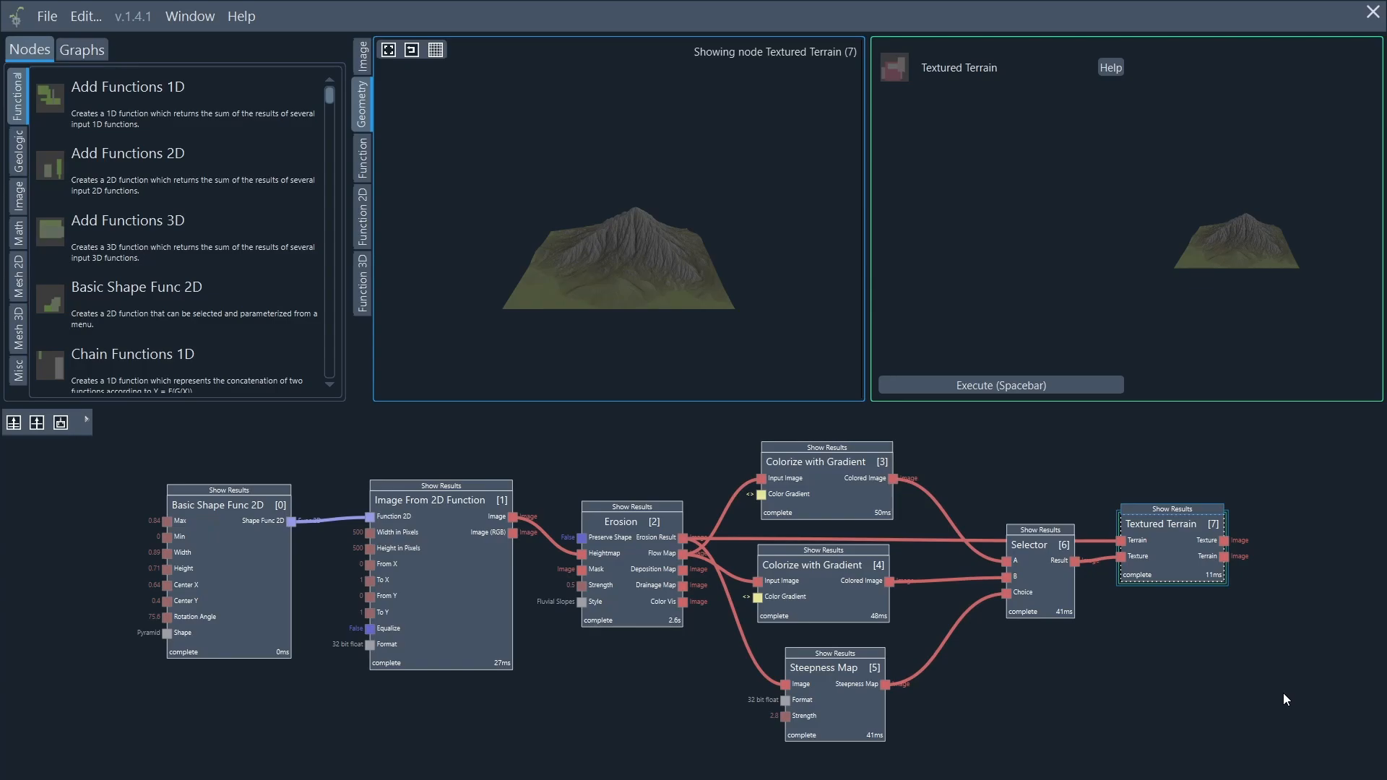
# Step: Inspect the settings of the Basic Shape Func 2D, Image From 2D Function and Erosion nodes
pyautogui.click(222, 551)
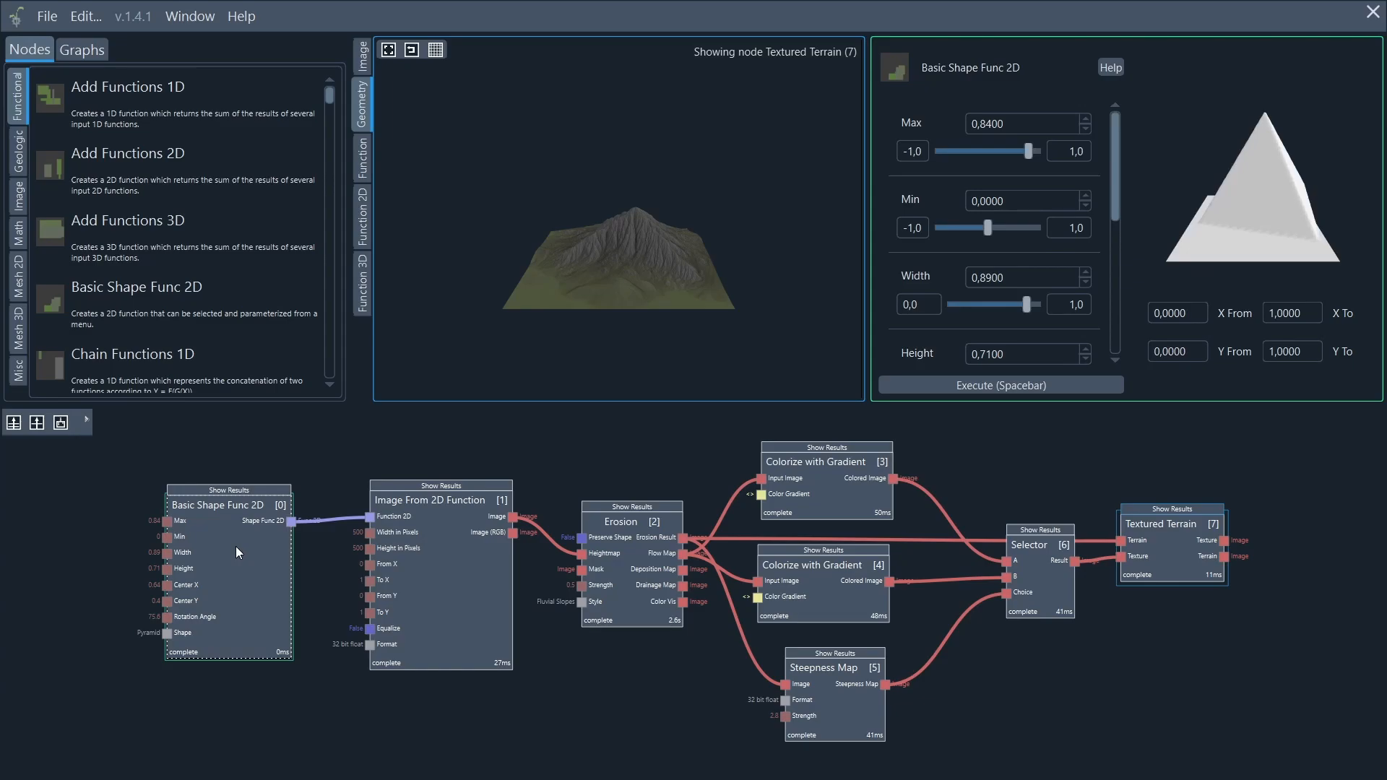
pyautogui.click(458, 577)
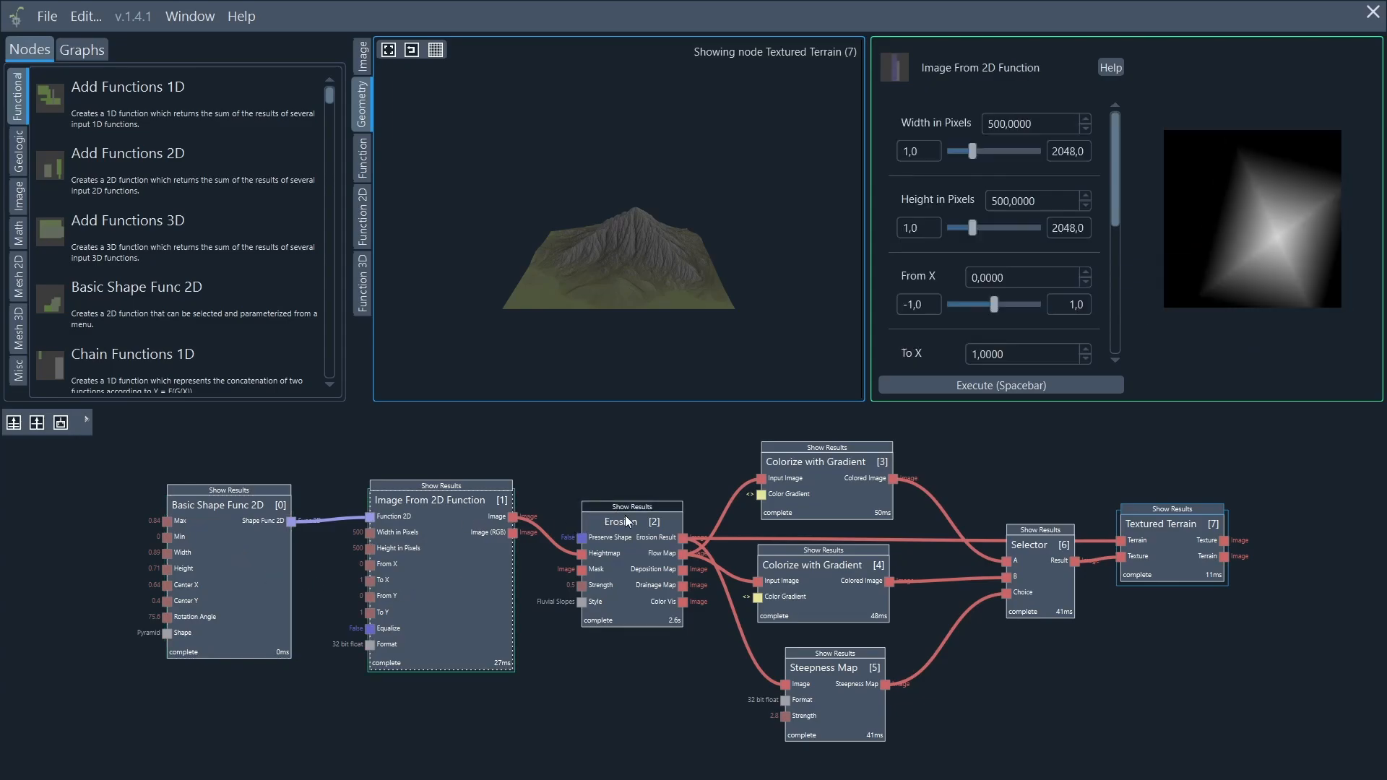
pyautogui.click(642, 548)
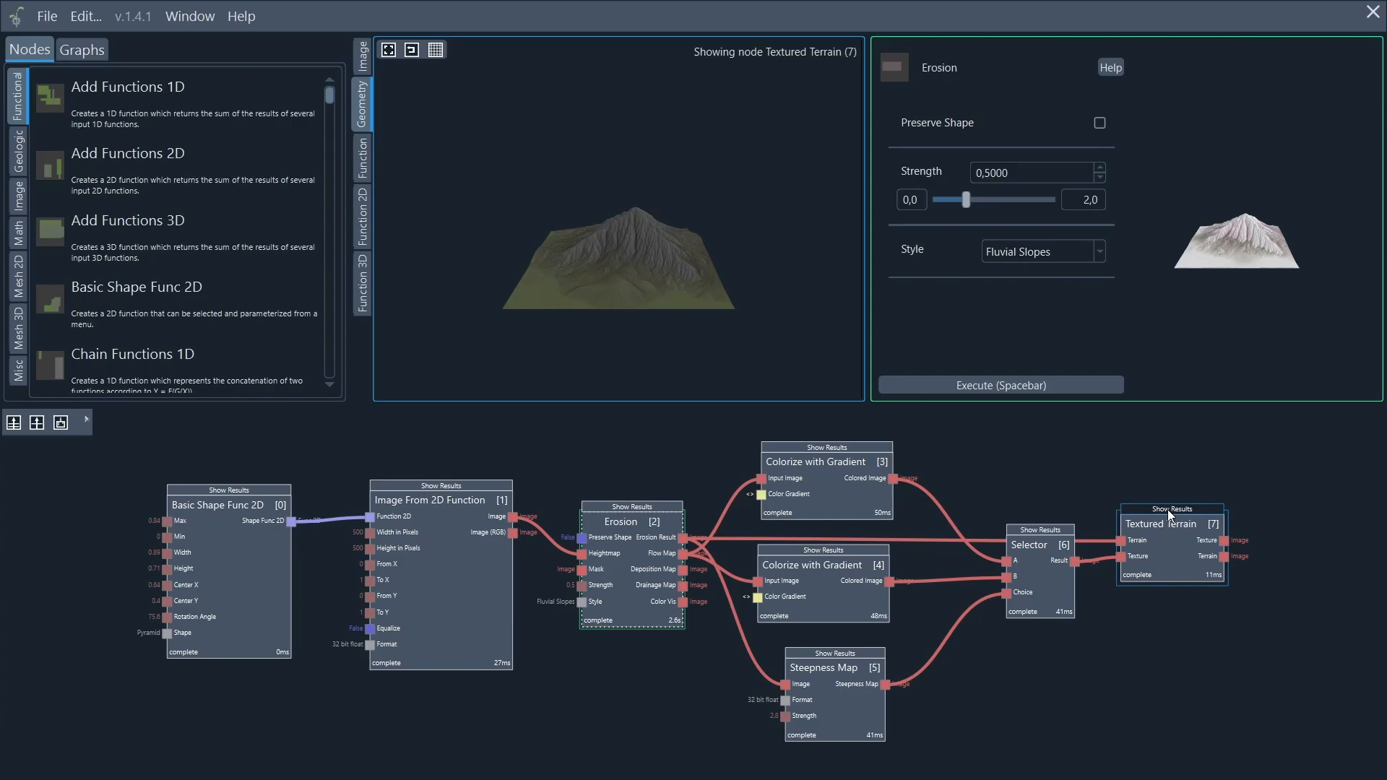
# Step: Move Basic Shape Func 2D farther from Image From 2D Function, remove the connection between them, and execute the graph
pyautogui.scroll(-2, 693, 547)
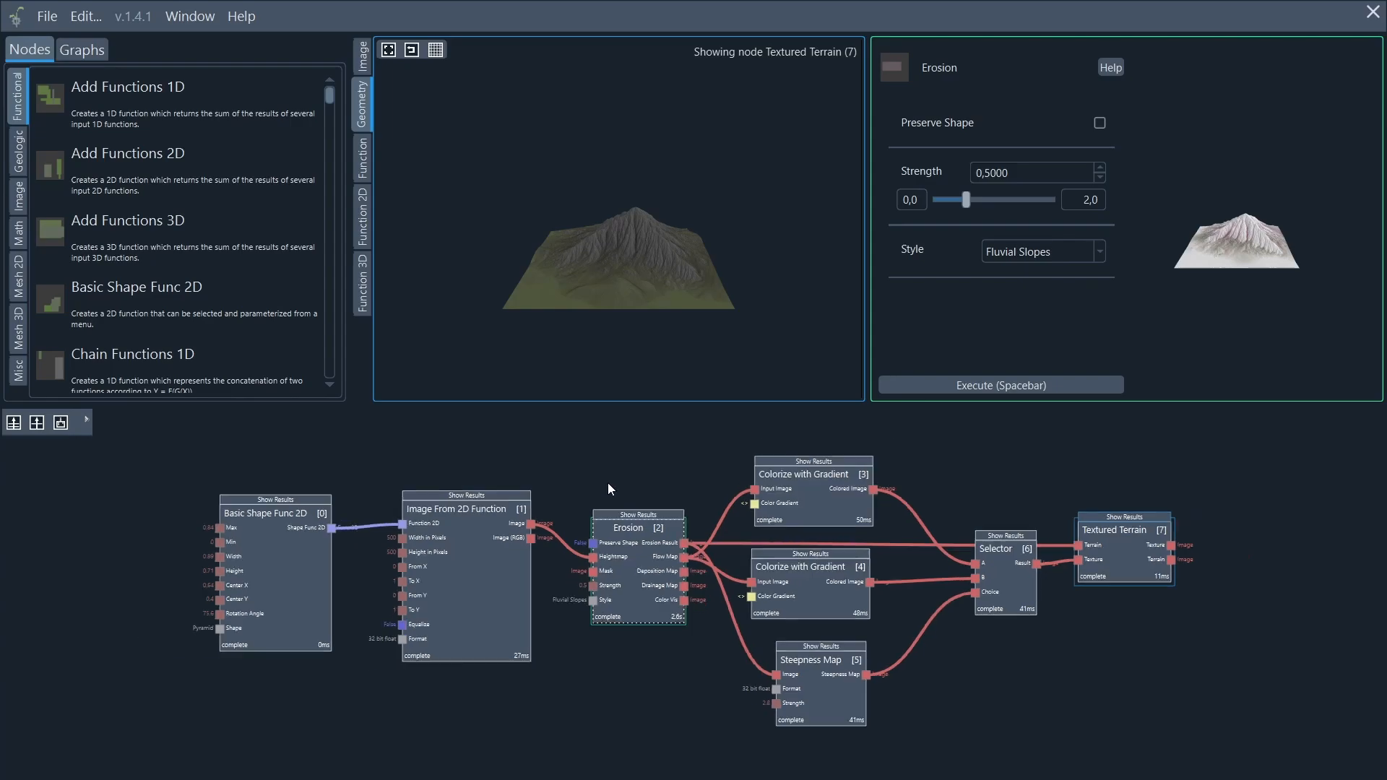
pyautogui.moveTo(289, 467); pyautogui.dragTo(772, 590, button='middle')
pyautogui.scroll(2, 705, 588)
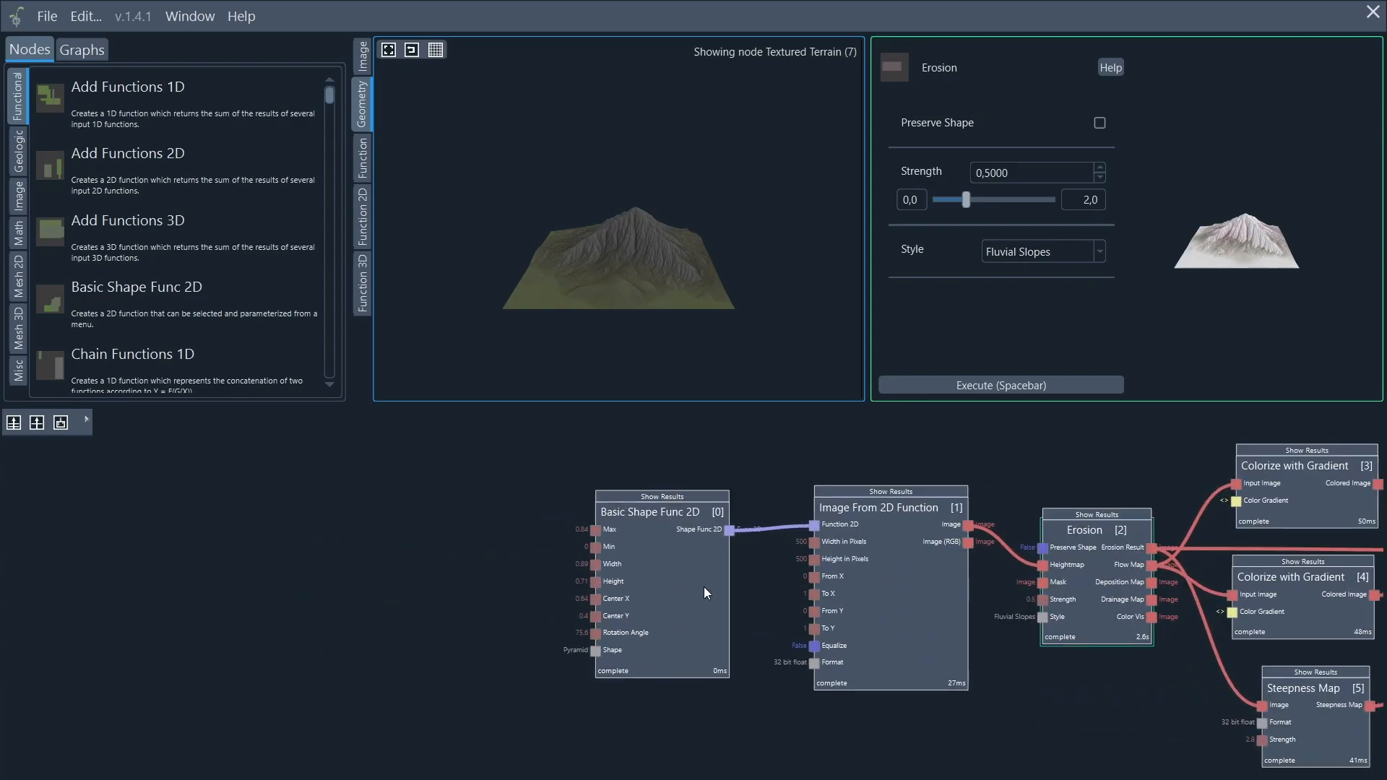
pyautogui.moveTo(662, 569); pyautogui.dragTo(488, 545)
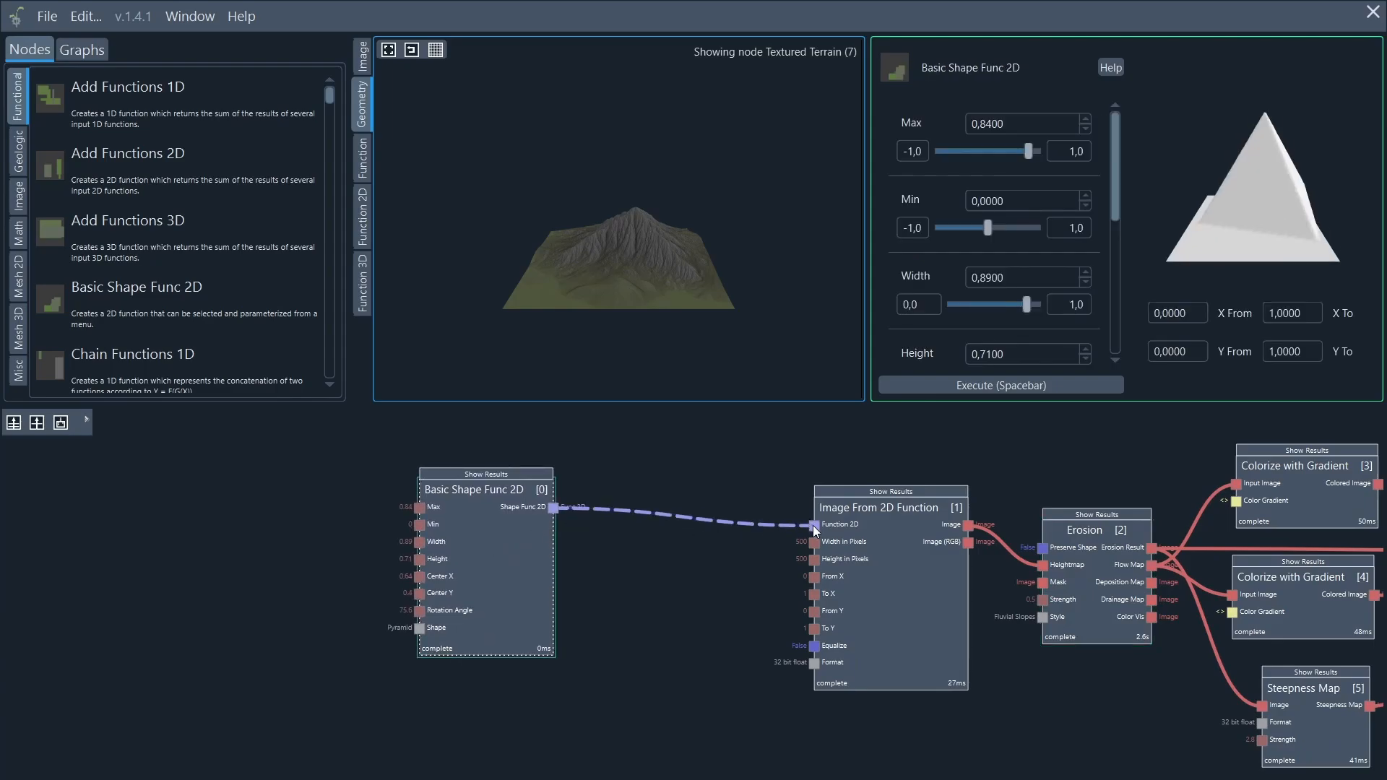
pyautogui.moveTo(814, 527); pyautogui.dragTo(636, 516)
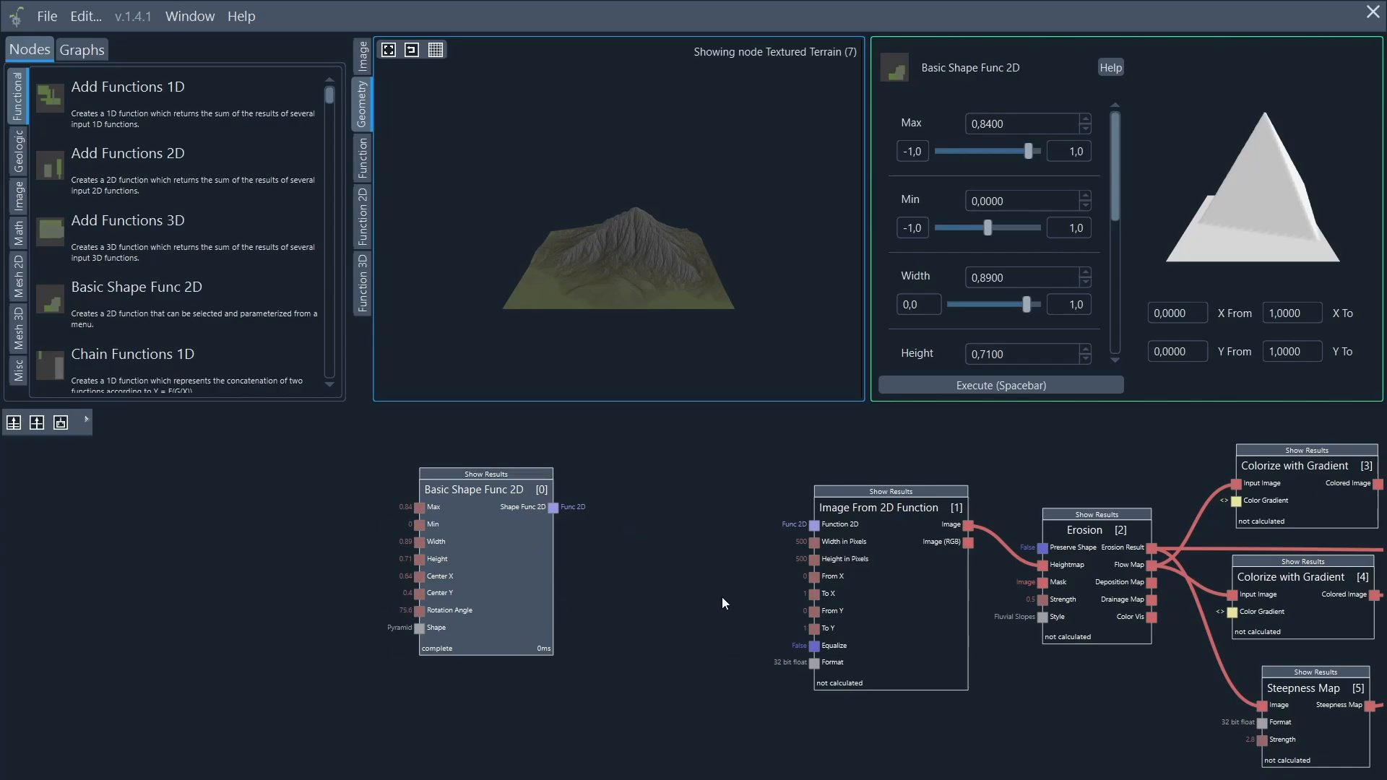
pyautogui.click(1020, 388)
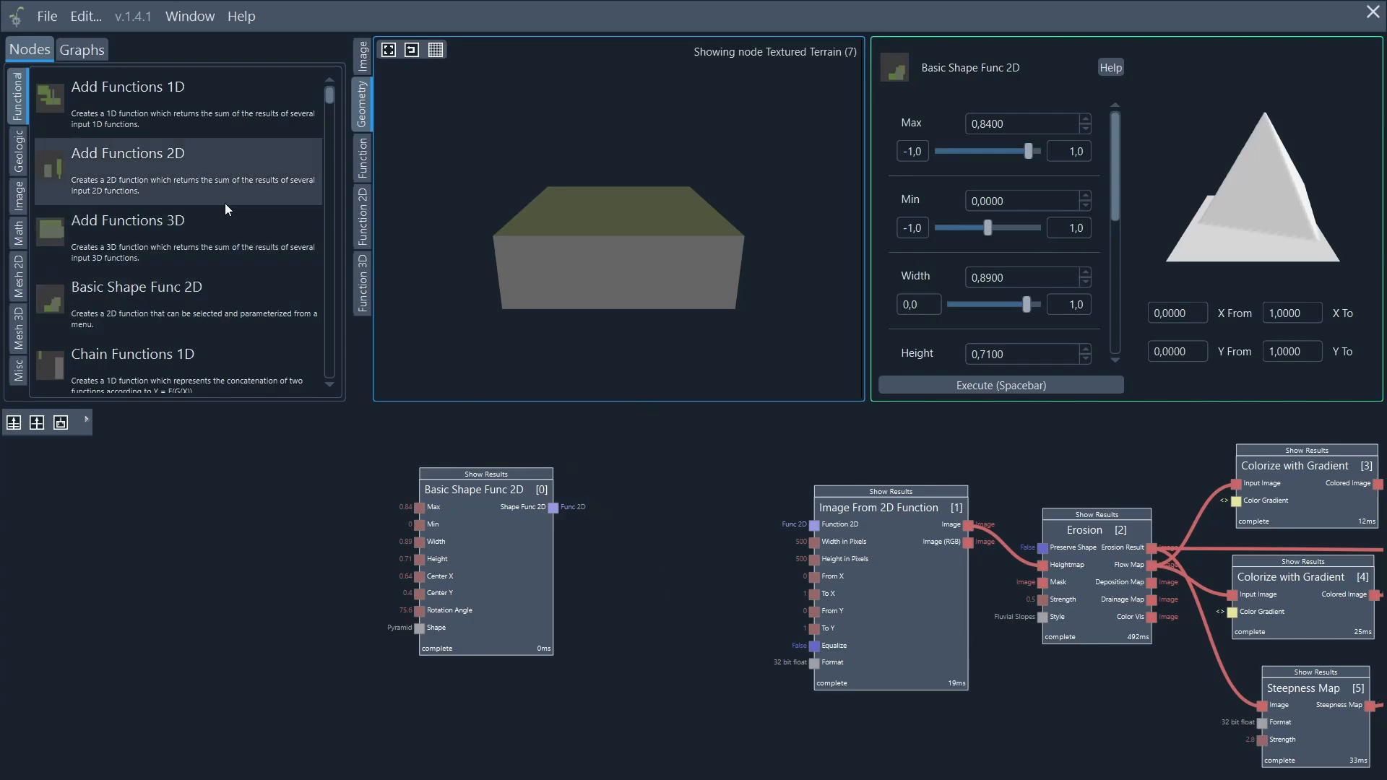
# Step: Add a Func Grid 2D (Random) node before Image From 2D Function and feed Basic Shape Func 2D into its Function input
pyautogui.scroll(-5, 221, 208)
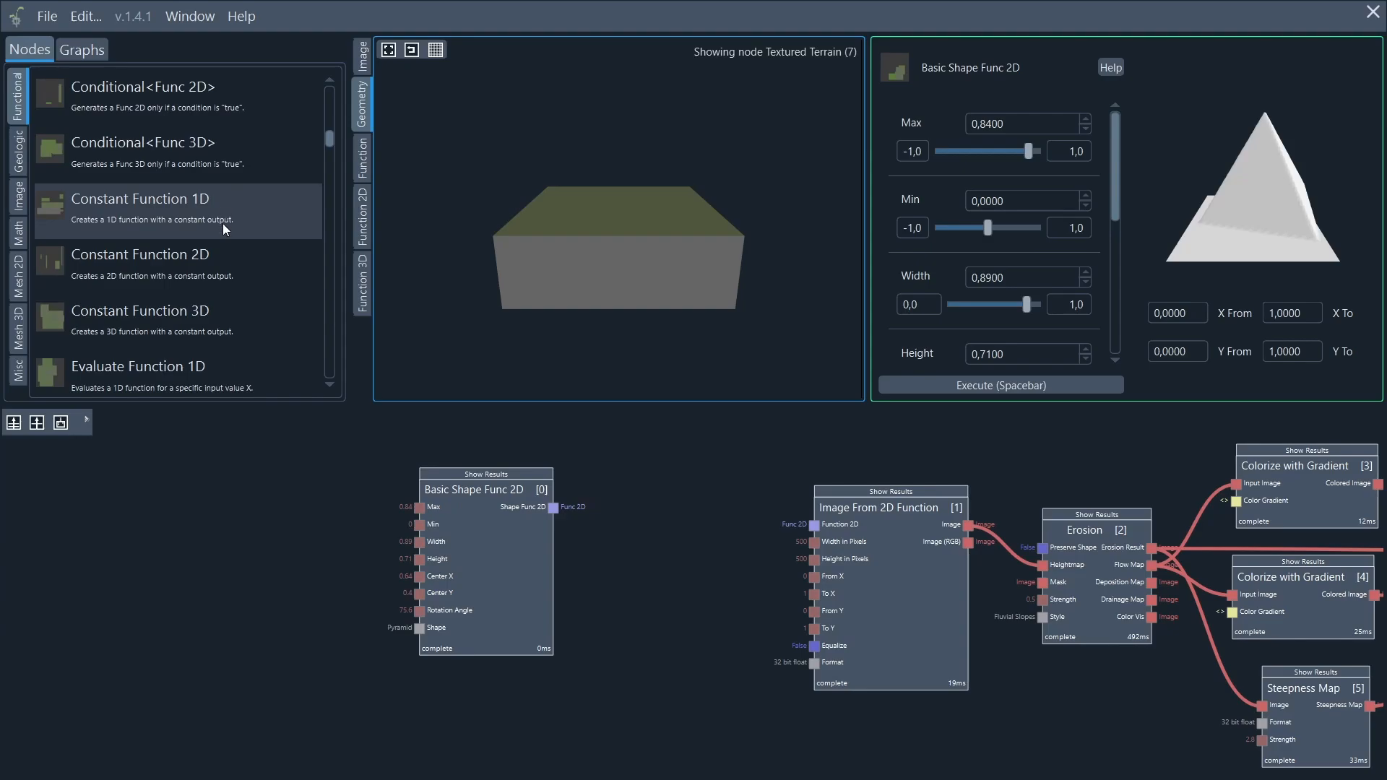
pyautogui.scroll(-4, 164, 218)
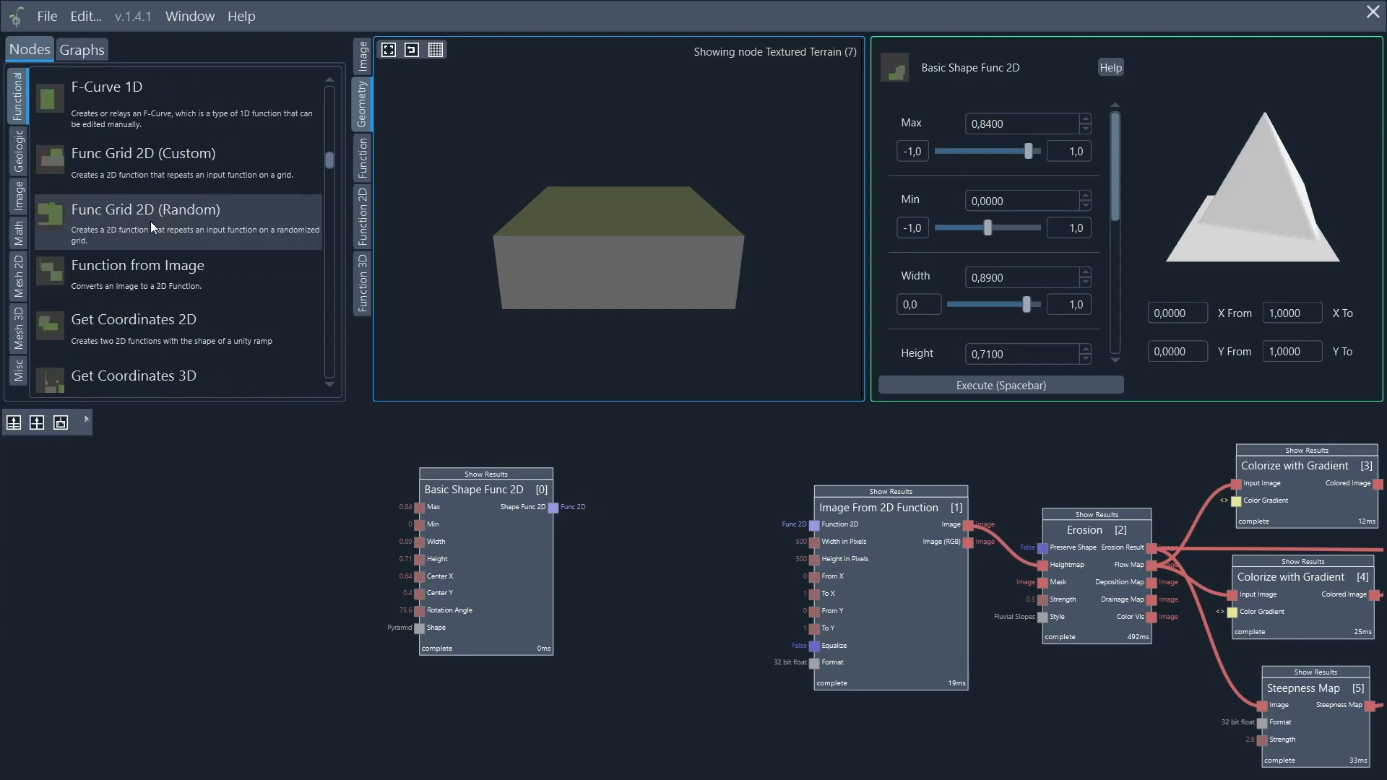
pyautogui.moveTo(68, 218); pyautogui.dragTo(619, 450)
pyautogui.moveTo(500, 542); pyautogui.dragTo(427, 510)
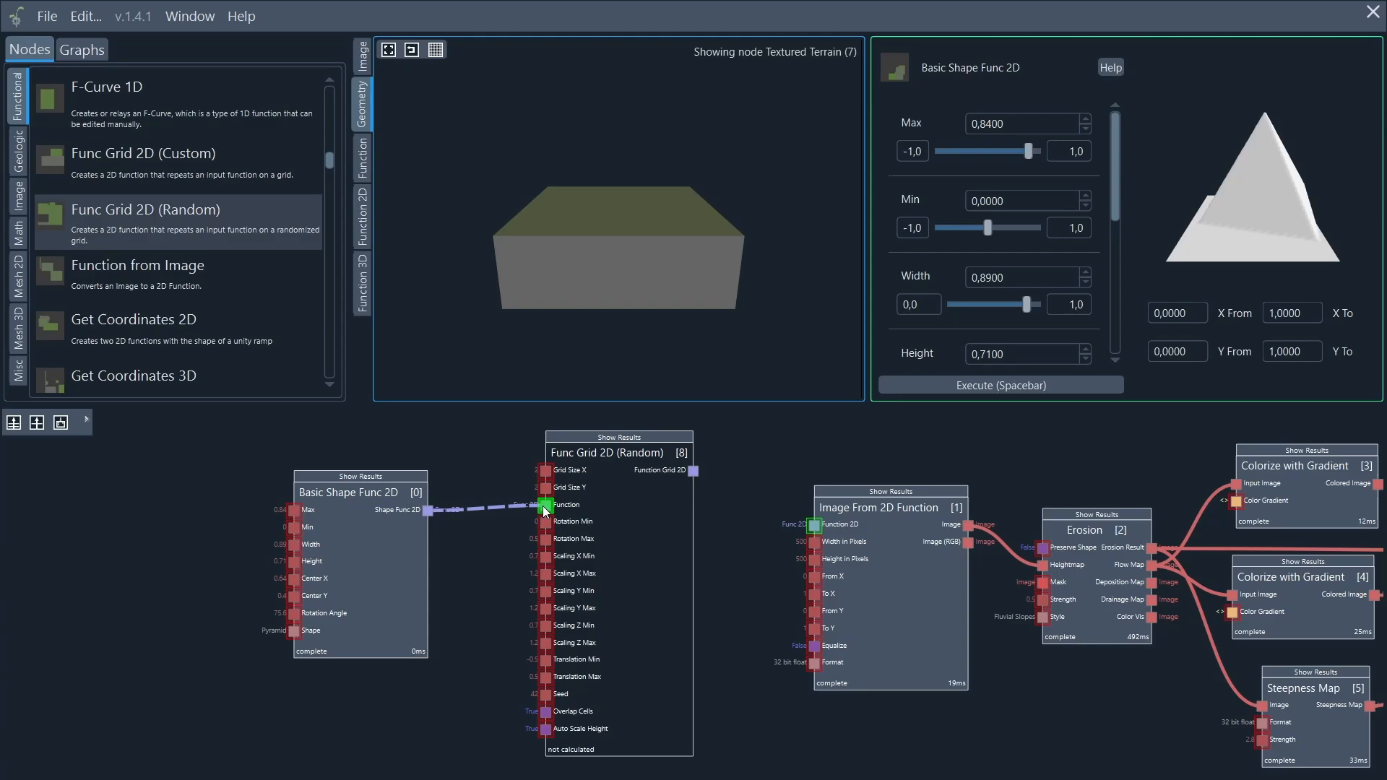
pyautogui.moveTo(545, 510); pyautogui.dragTo(545, 506)
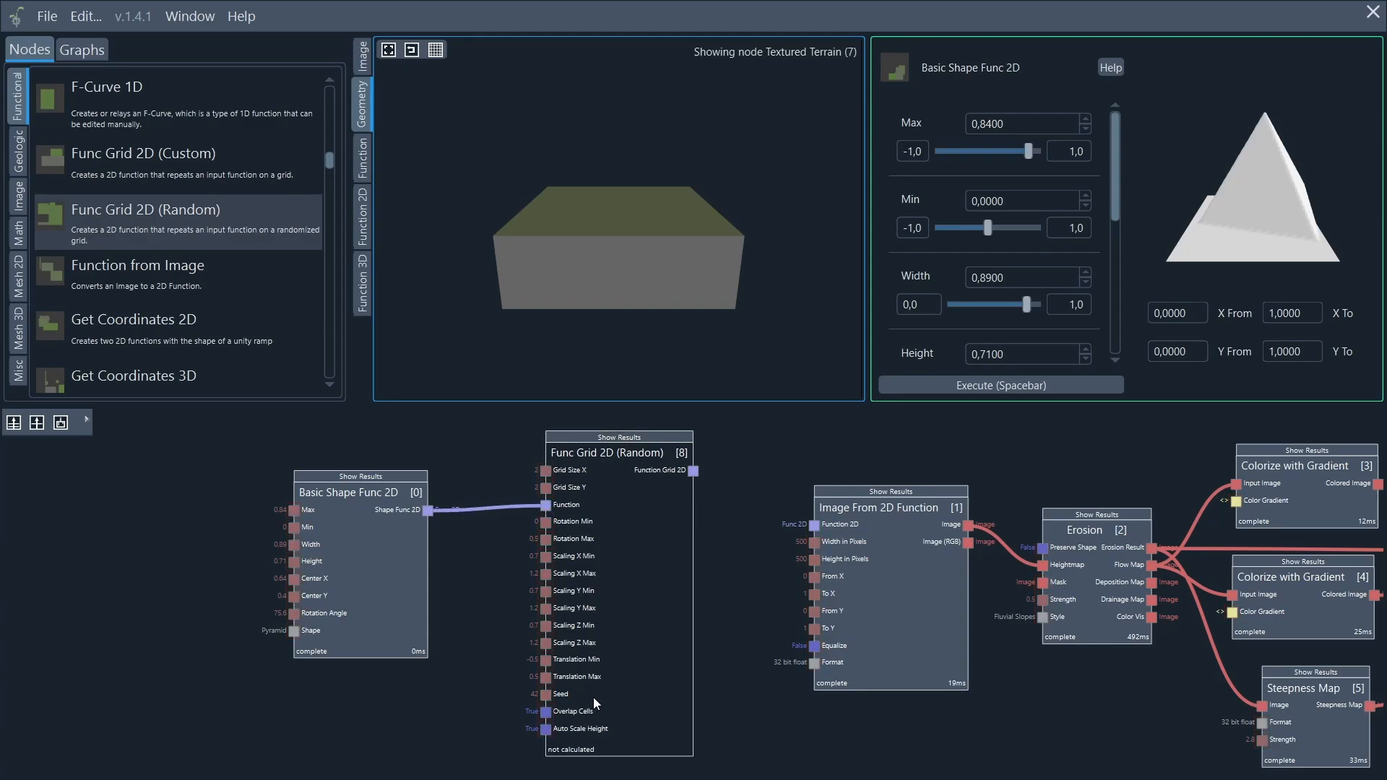
# Step: Set Grid Size X and Grid Size Y of the Func Grid 2D (Random) node to 5
pyautogui.click(640, 527)
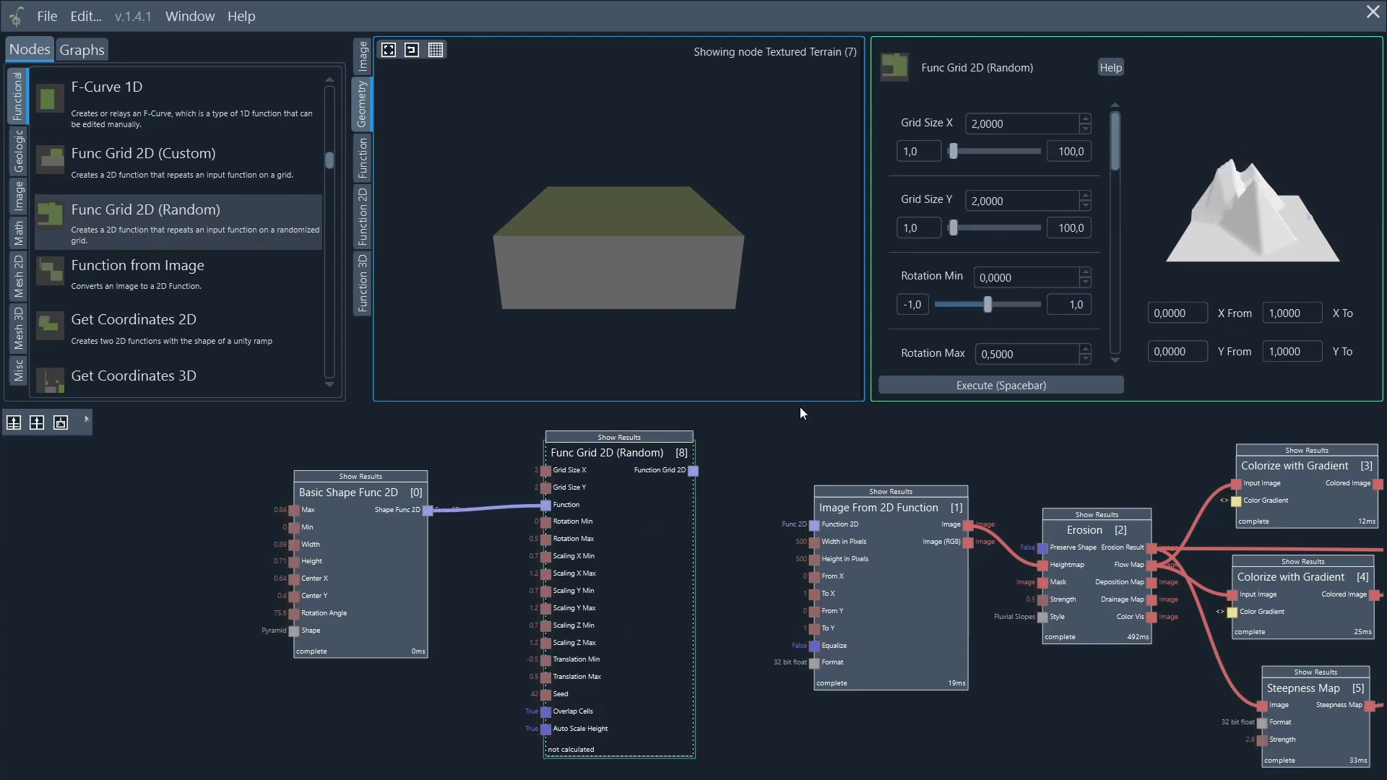
pyautogui.moveTo(1298, 137); pyautogui.dragTo(1232, 289)
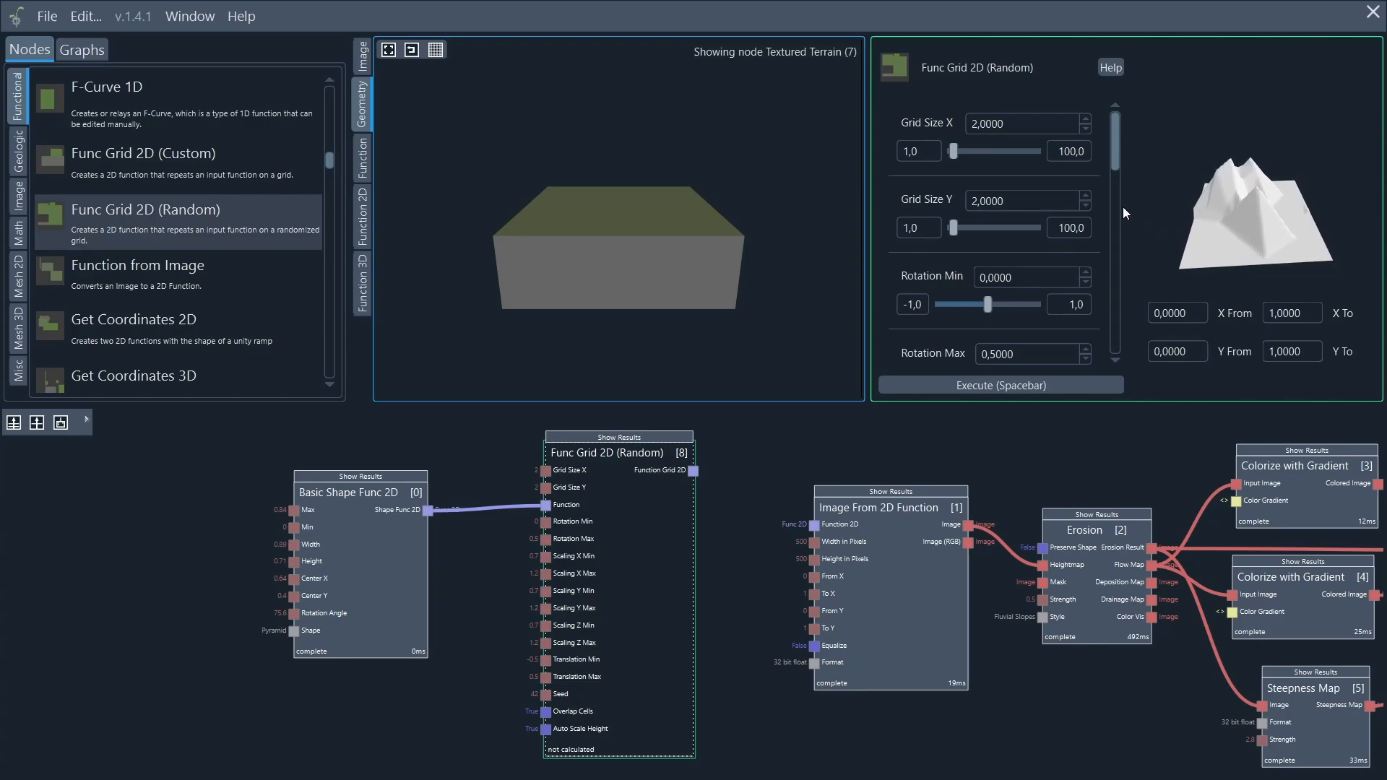
pyautogui.doubleClick(1013, 123)
pyautogui.write('5')
pyautogui.press('Tab')
pyautogui.write('5')
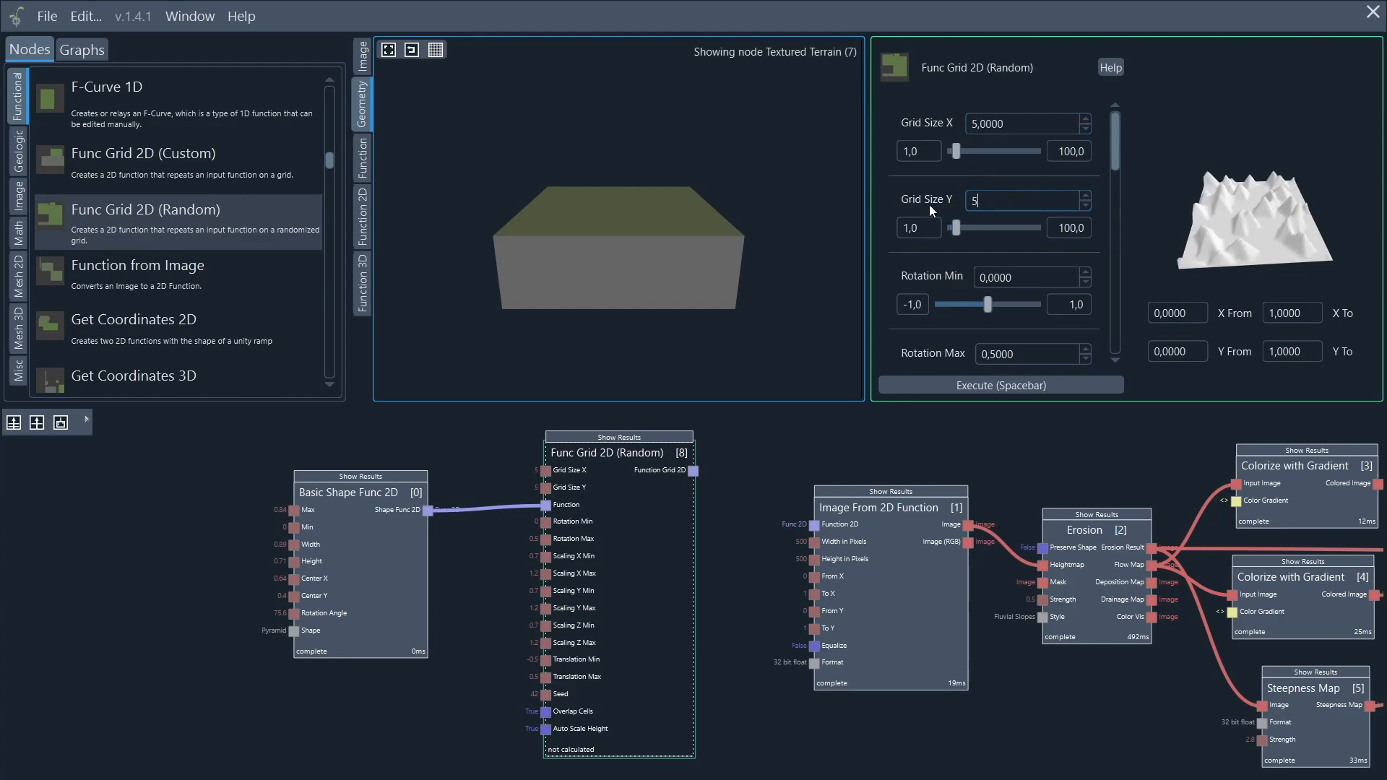
# Step: Set the random grid's Rotation Max to 0.66 and Translation Max to 0.64, then execute the node and show its results
pyautogui.moveTo(1240, 202); pyautogui.dragTo(1225, 392)
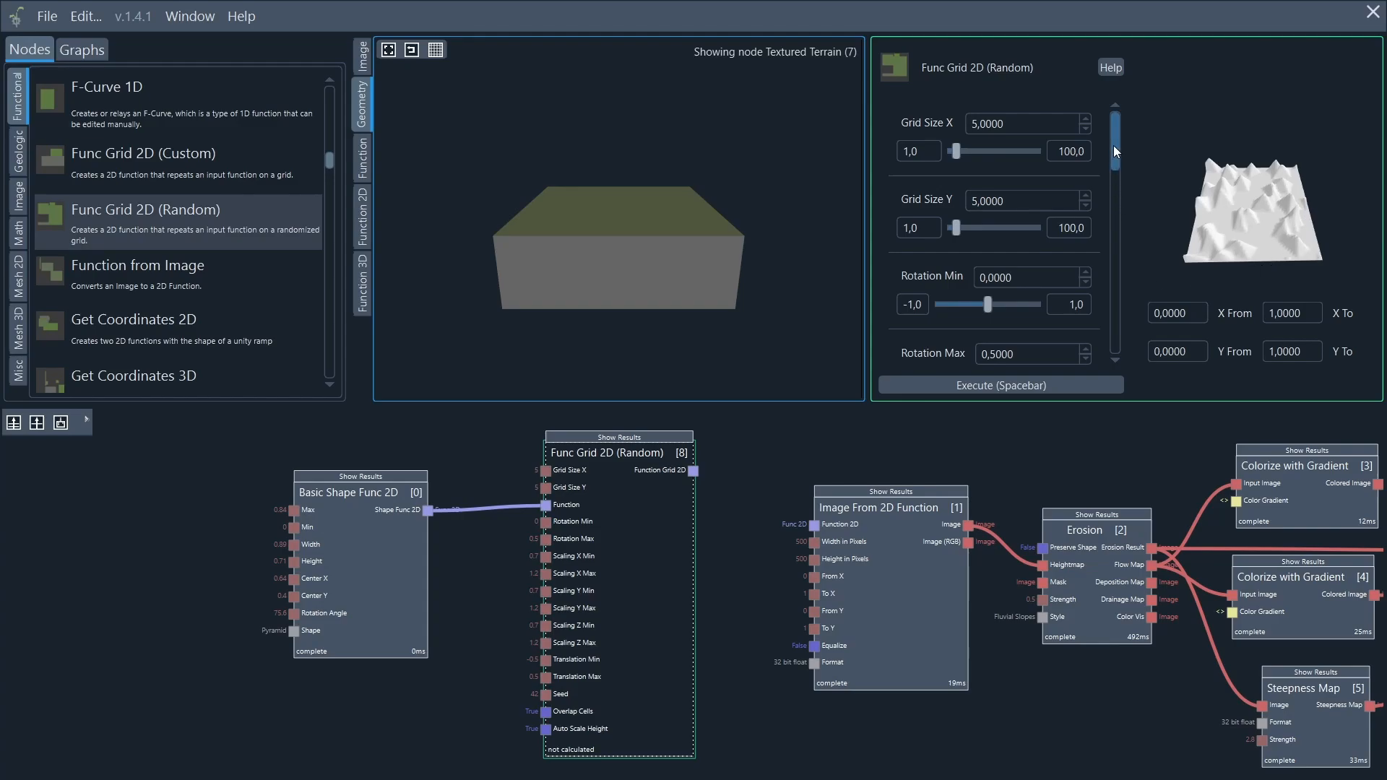
pyautogui.moveTo(1113, 145); pyautogui.dragTo(1113, 182)
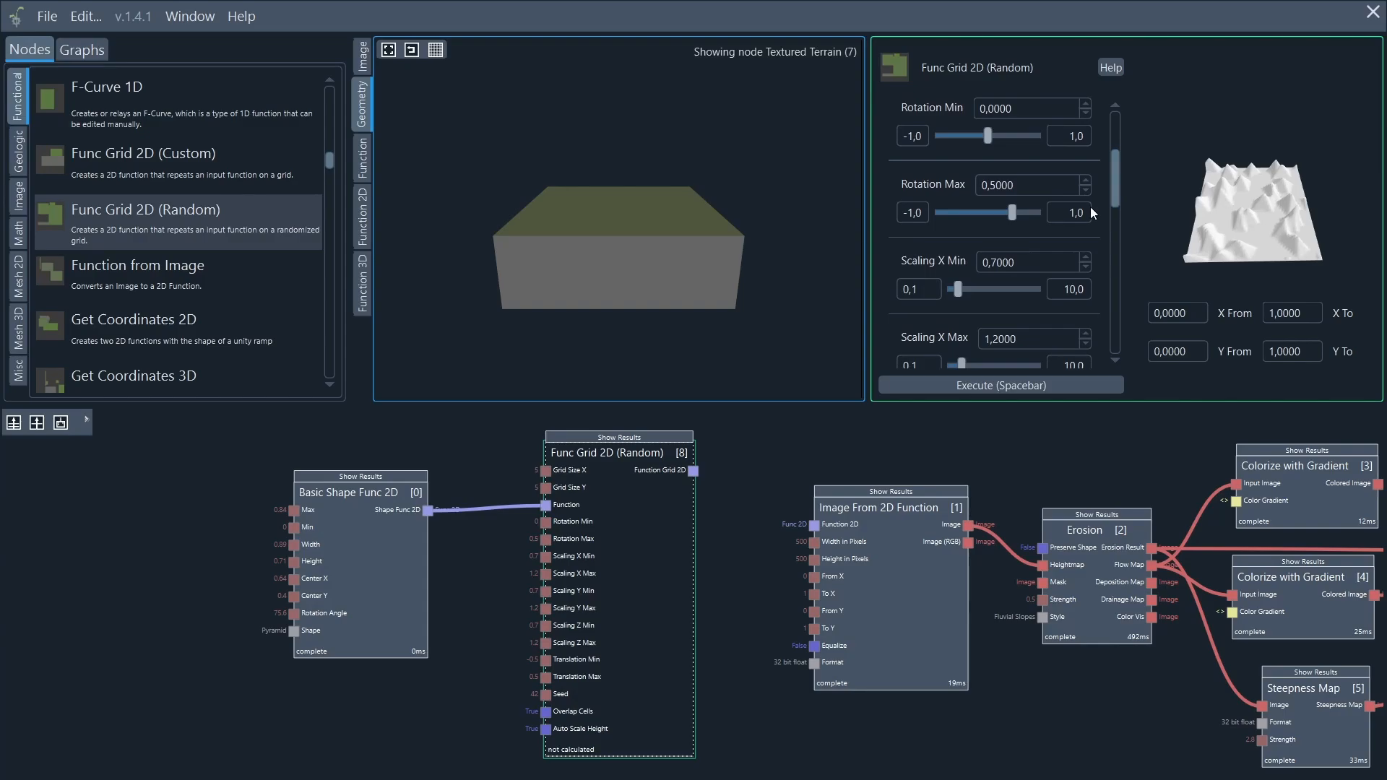
pyautogui.moveTo(1012, 210); pyautogui.dragTo(1020, 214)
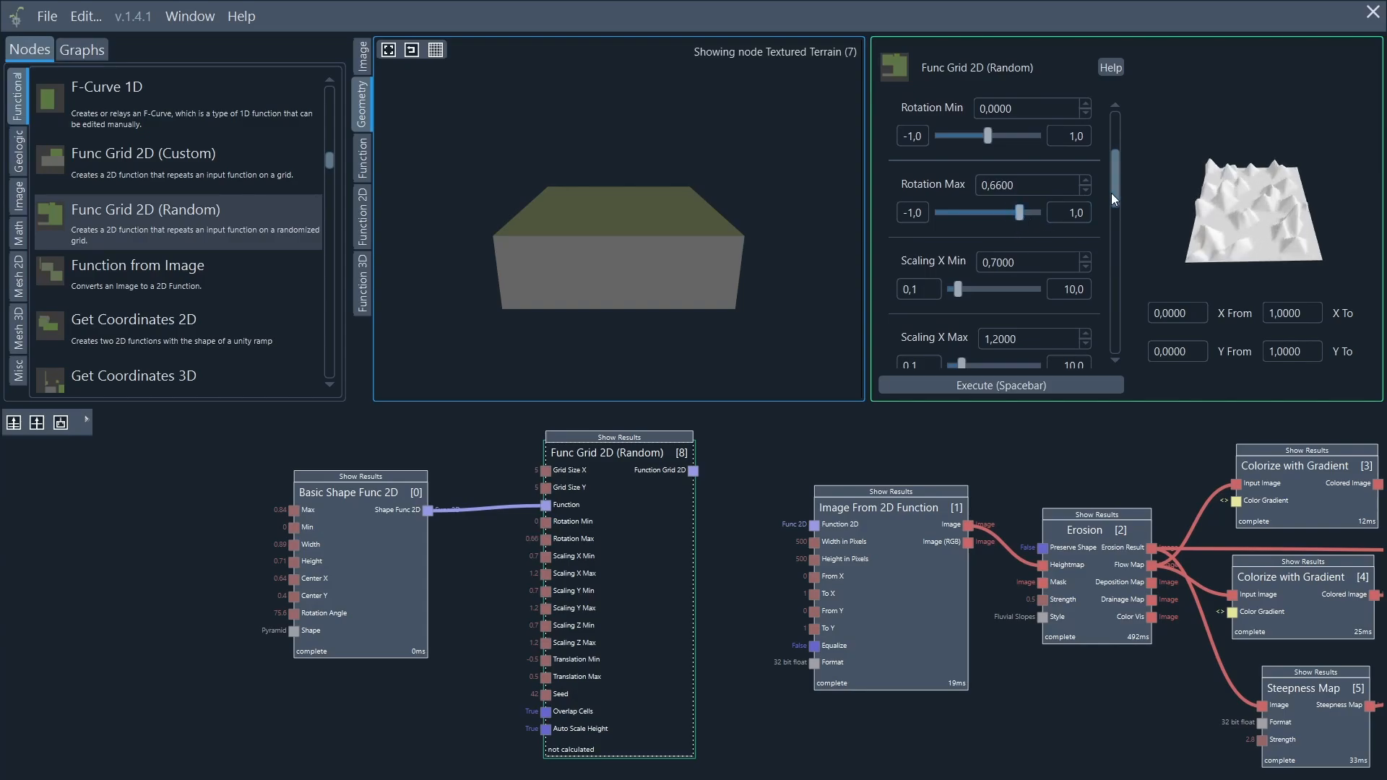
pyautogui.moveTo(1112, 188); pyautogui.dragTo(1025, 319)
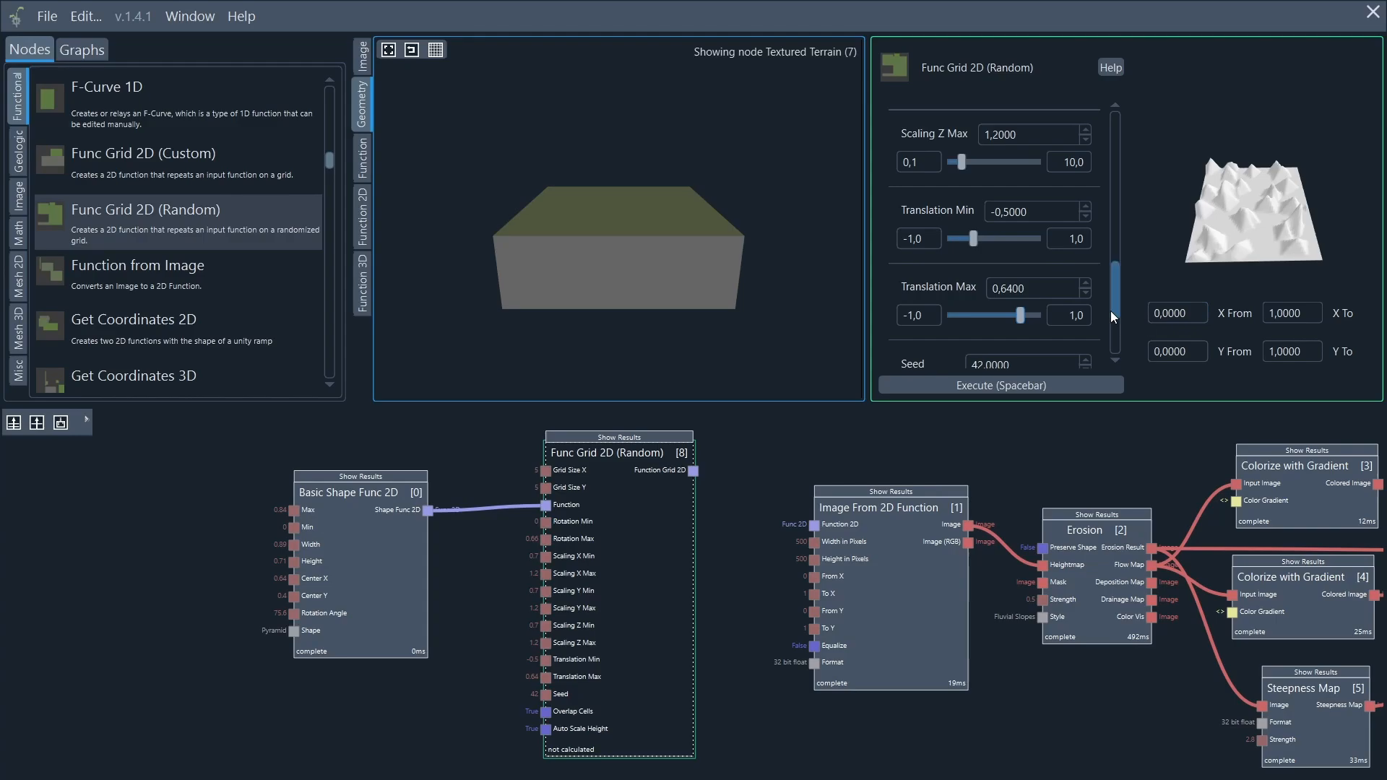
pyautogui.click(947, 379)
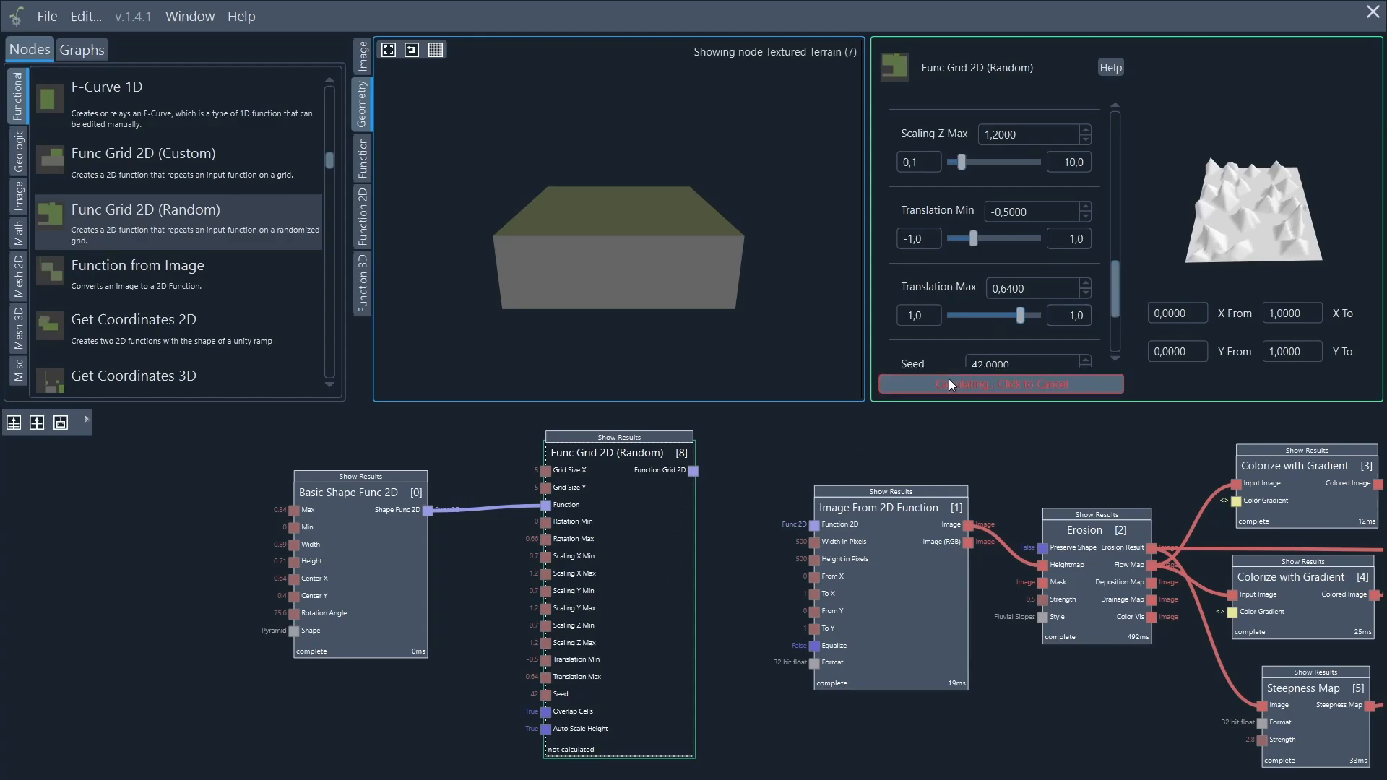
pyautogui.click(621, 439)
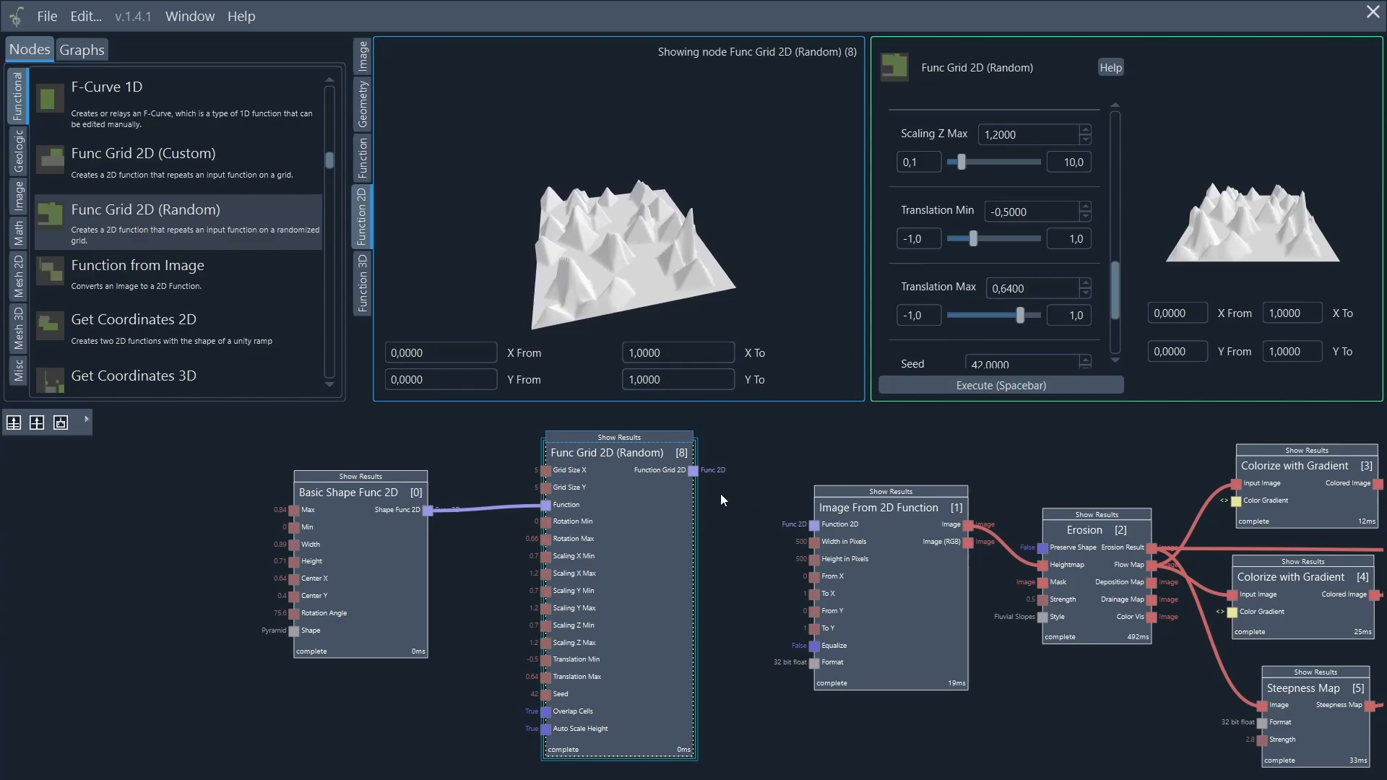
# Step: Shift Basic Shape Func 2D and Func Grid 2D (Random) away from Image From 2D Function and place an Add Functions 2D node in the gap
pyautogui.scroll(-4, 721, 502)
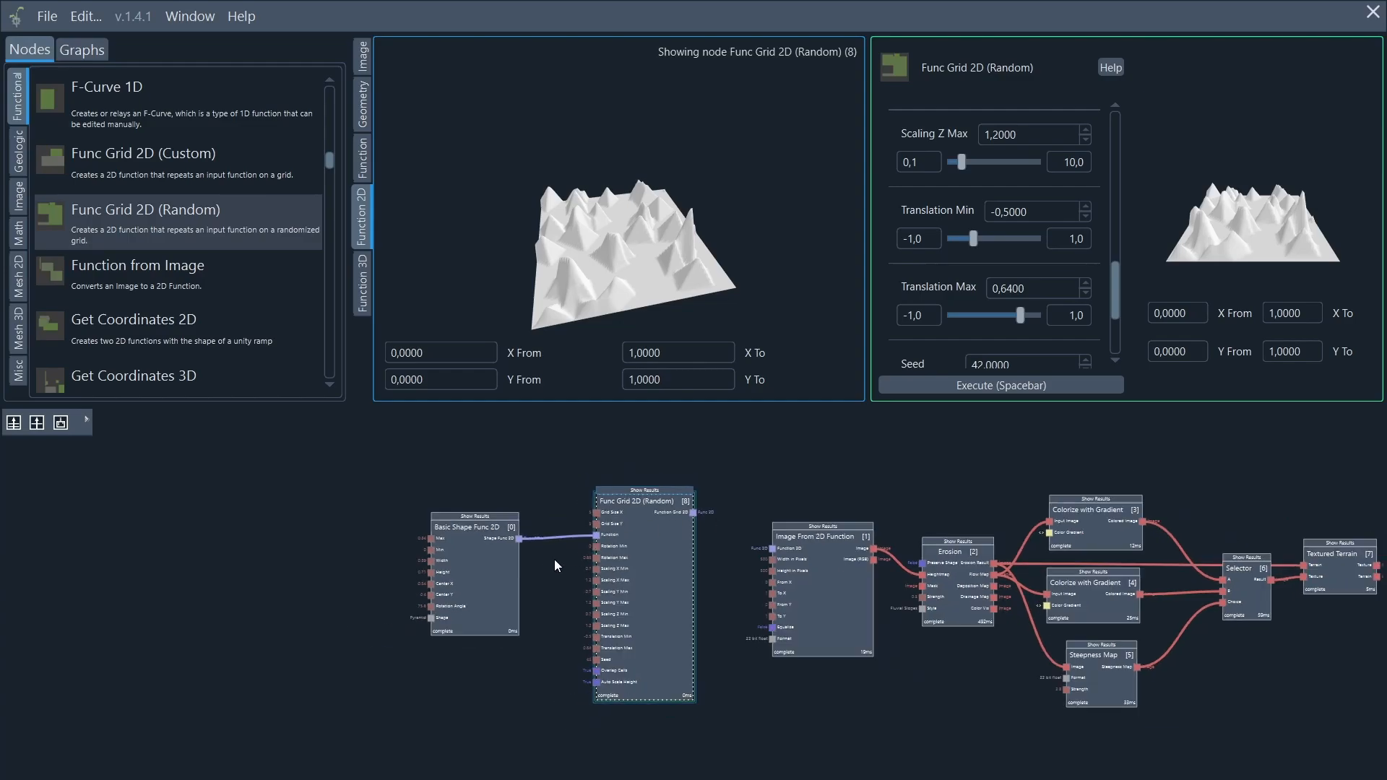
pyautogui.moveTo(417, 576); pyautogui.dragTo(309, 577)
pyautogui.moveTo(644, 556); pyautogui.dragTo(515, 513)
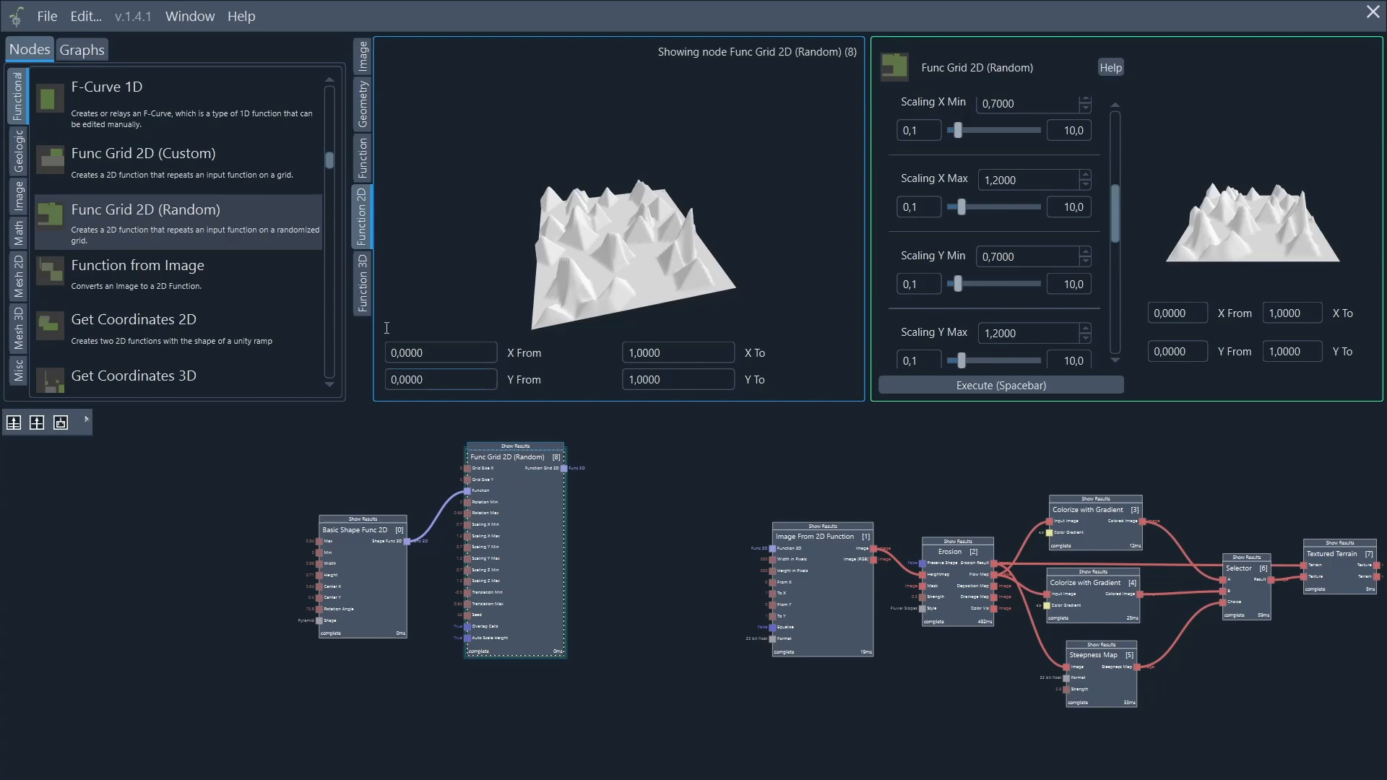
pyautogui.moveTo(328, 160); pyautogui.dragTo(326, 89)
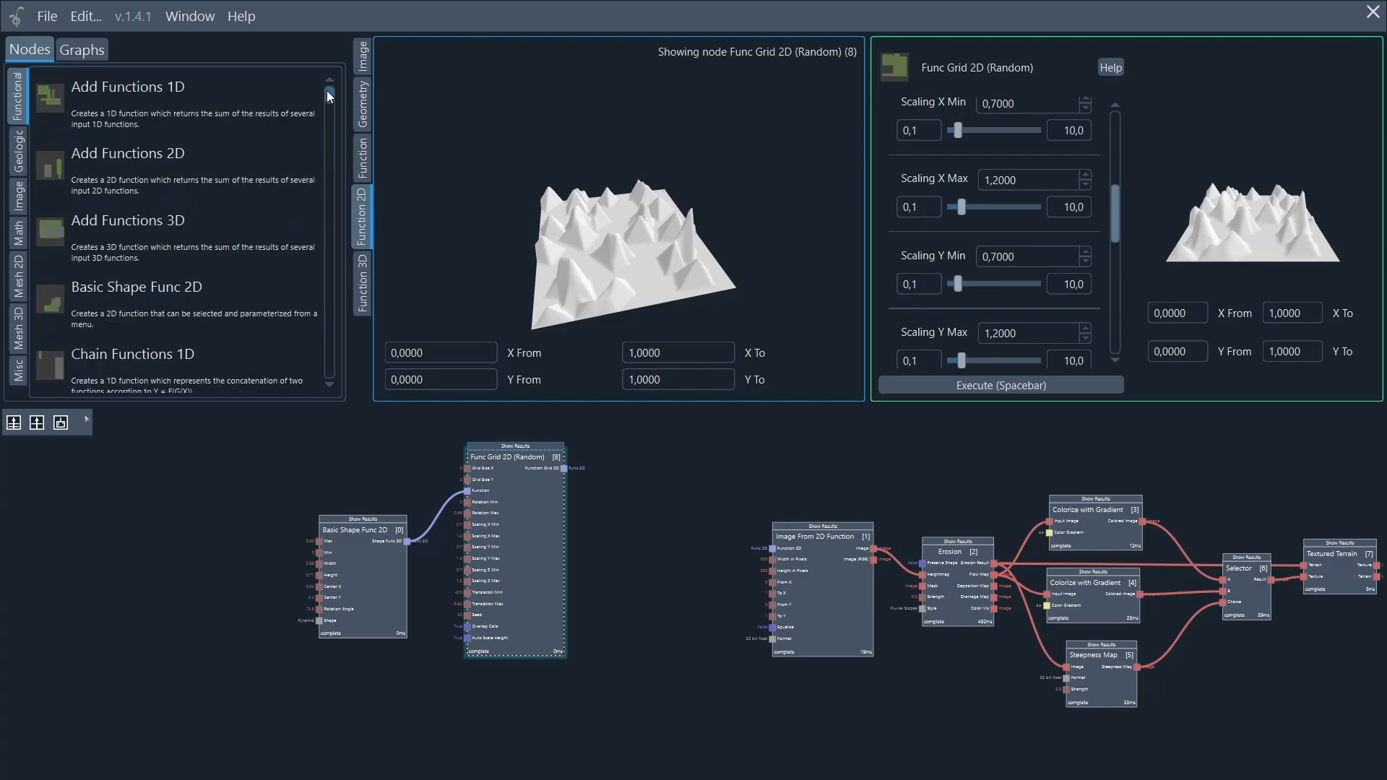
pyautogui.moveTo(98, 175); pyautogui.dragTo(653, 522)
pyautogui.click(648, 539)
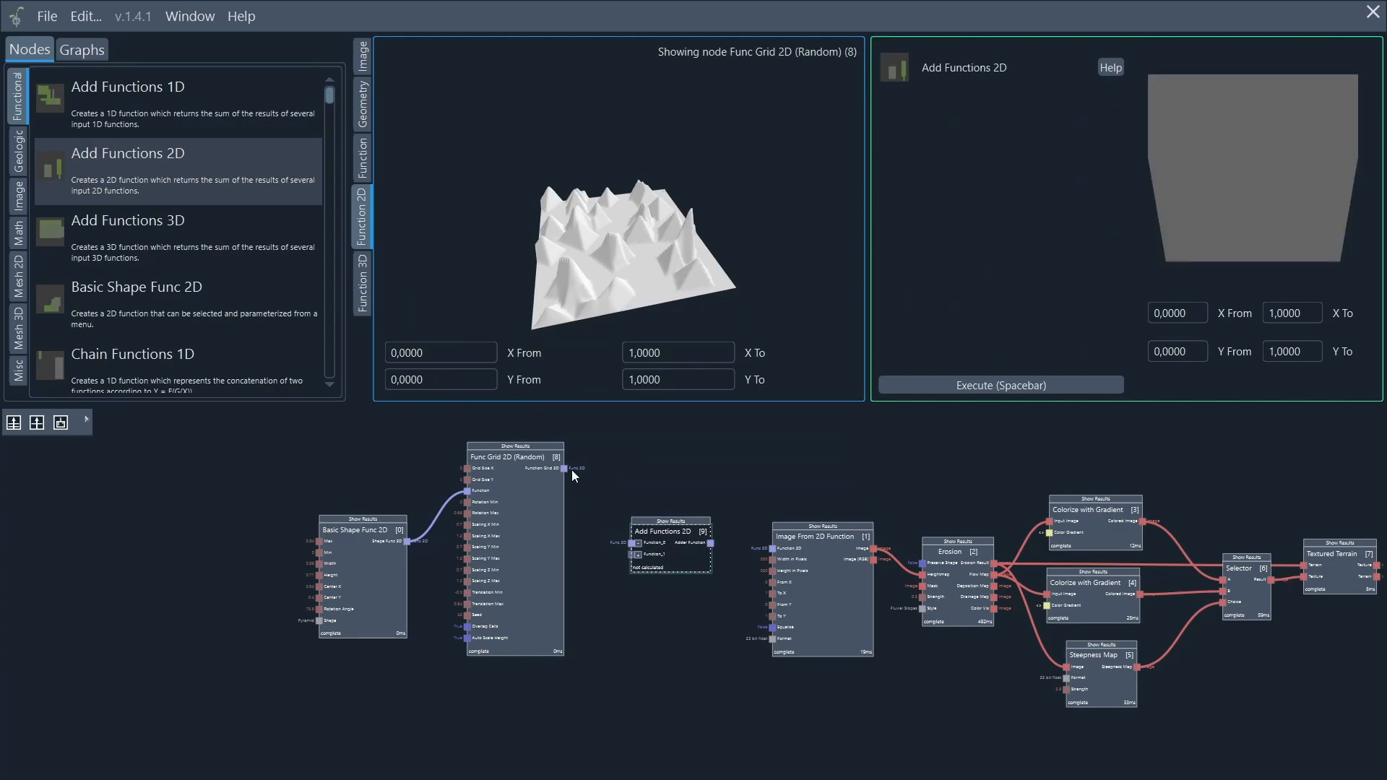
# Step: Connect the Func Grid 2D (Random) and Basic Shape Func 2D outputs to the first two inputs of Add Functions 2D
pyautogui.moveTo(563, 469); pyautogui.dragTo(622, 544)
pyautogui.moveTo(410, 548); pyautogui.dragTo(408, 542)
pyautogui.moveTo(408, 540); pyautogui.dragTo(631, 556)
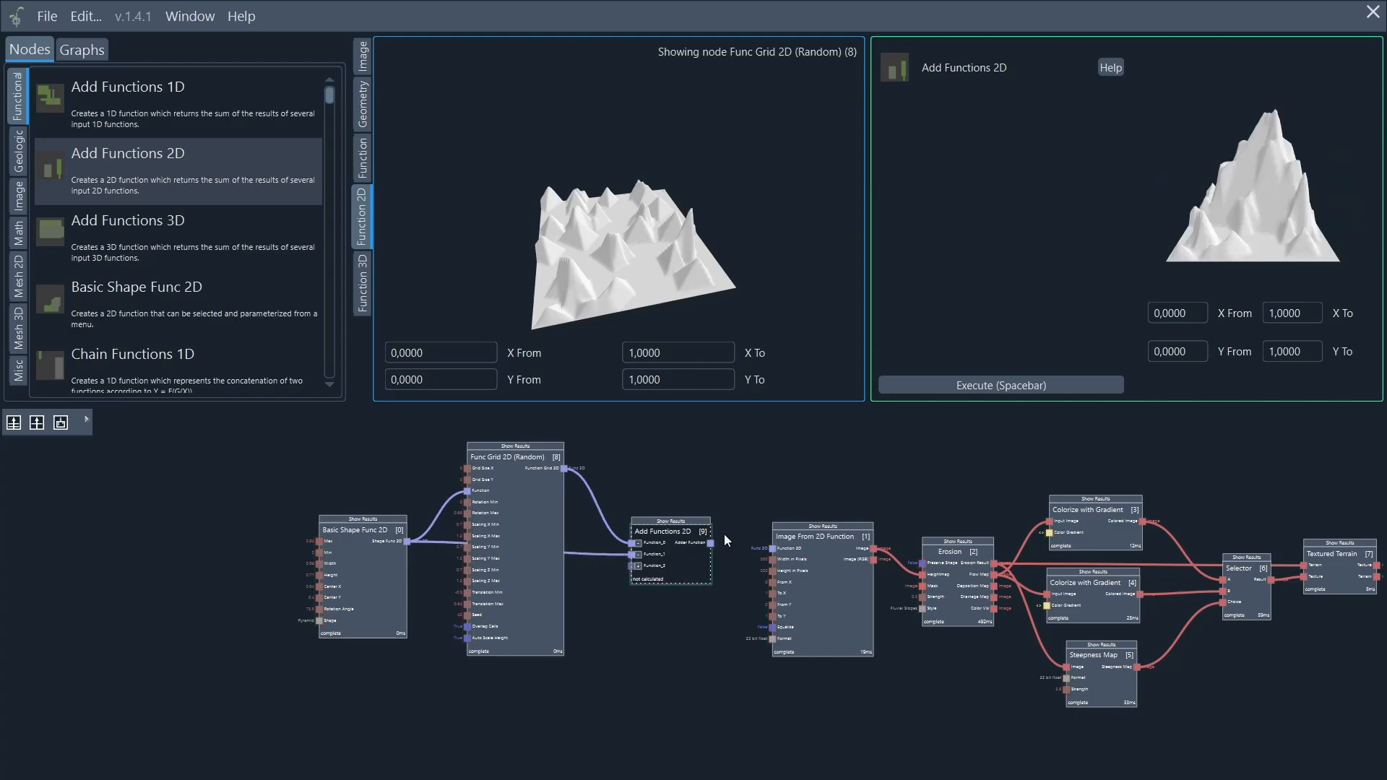
# Step: Execute the Add Functions 2D node and show its result in the viewer, examining the combined shape from several angles
pyautogui.click(1020, 378)
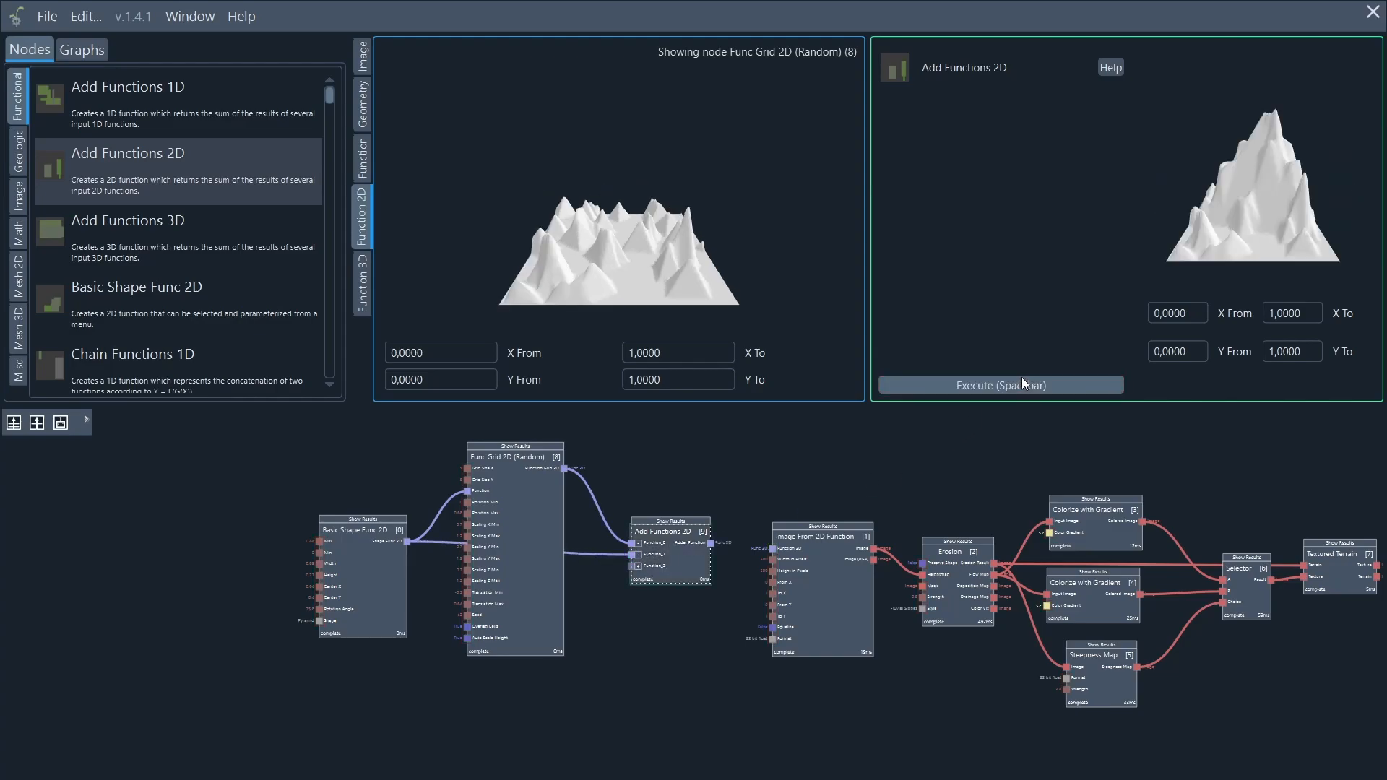
pyautogui.click(691, 529)
pyautogui.moveTo(731, 171); pyautogui.dragTo(593, 193)
pyautogui.moveTo(501, 152); pyautogui.dragTo(636, 225)
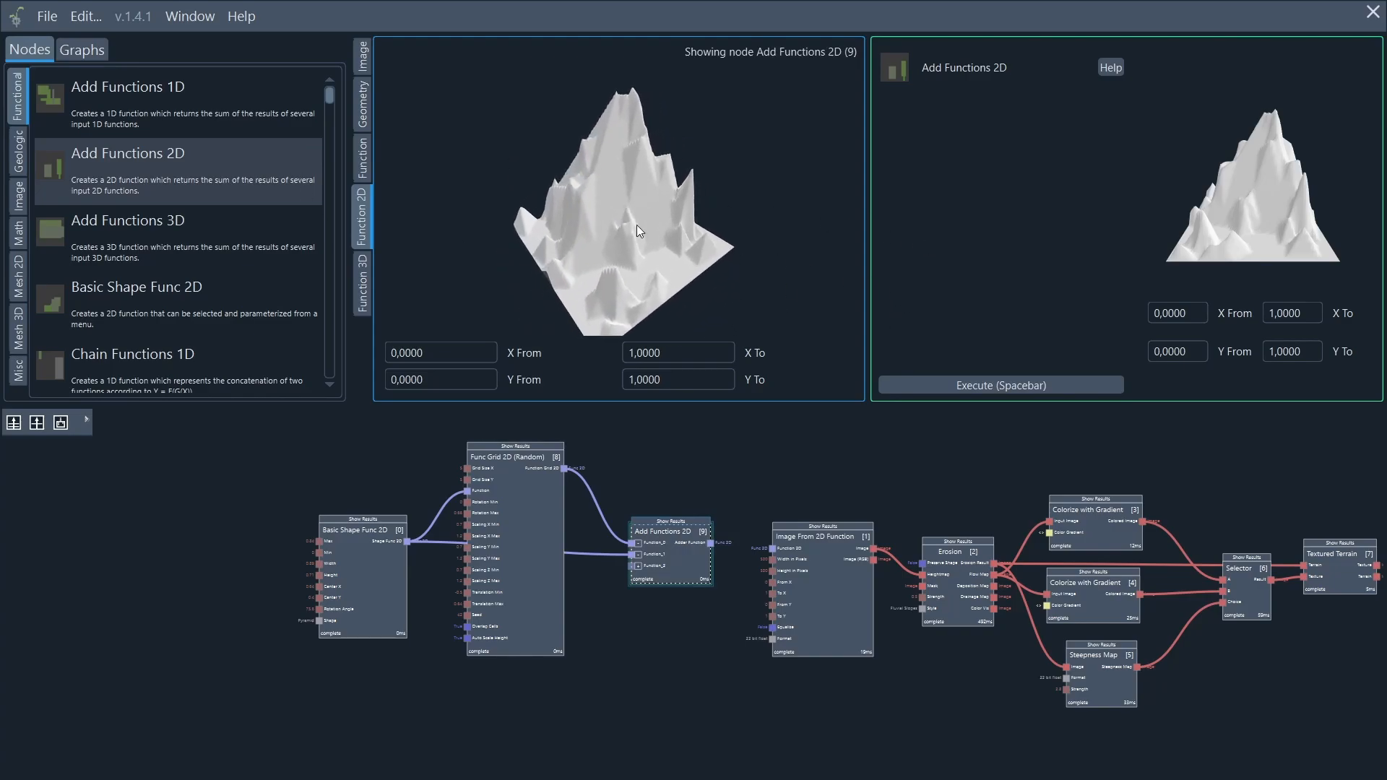
pyautogui.moveTo(478, 201); pyautogui.dragTo(844, 193)
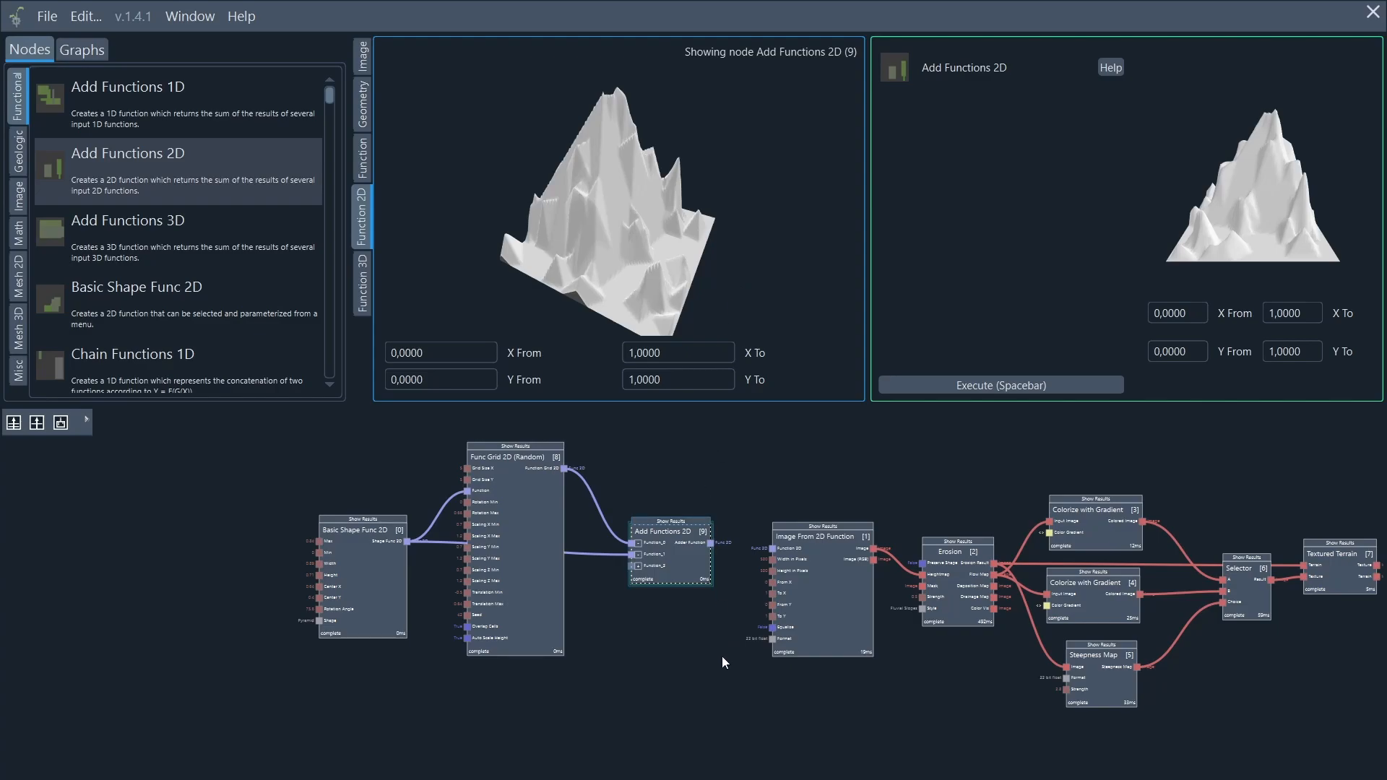
# Step: Move the three connected function nodes together to free up space, and add a Voronoi 2D Function node below Basic Shape Func 2D
pyautogui.moveTo(728, 677); pyautogui.dragTo(302, 455)
pyautogui.moveTo(353, 577); pyautogui.dragTo(262, 565)
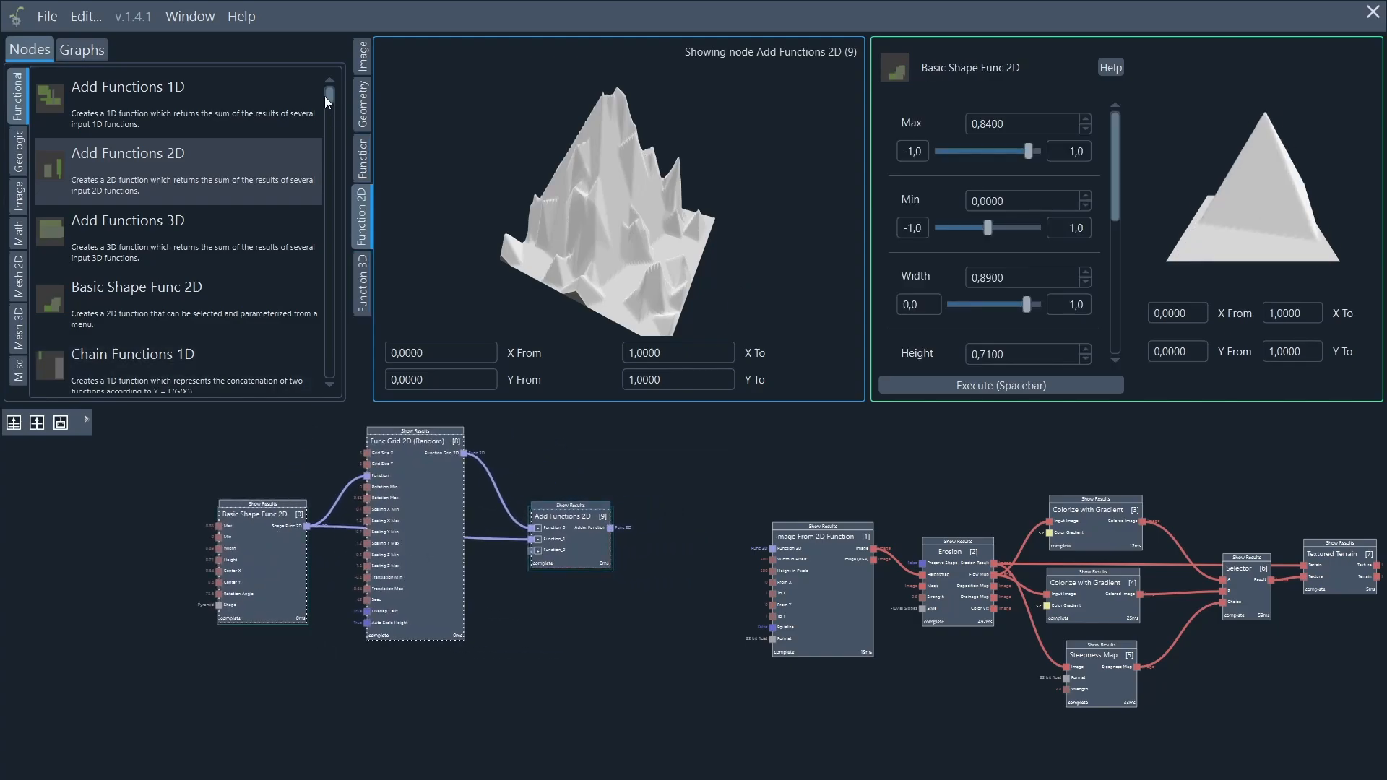
pyautogui.moveTo(327, 96); pyautogui.dragTo(328, 366)
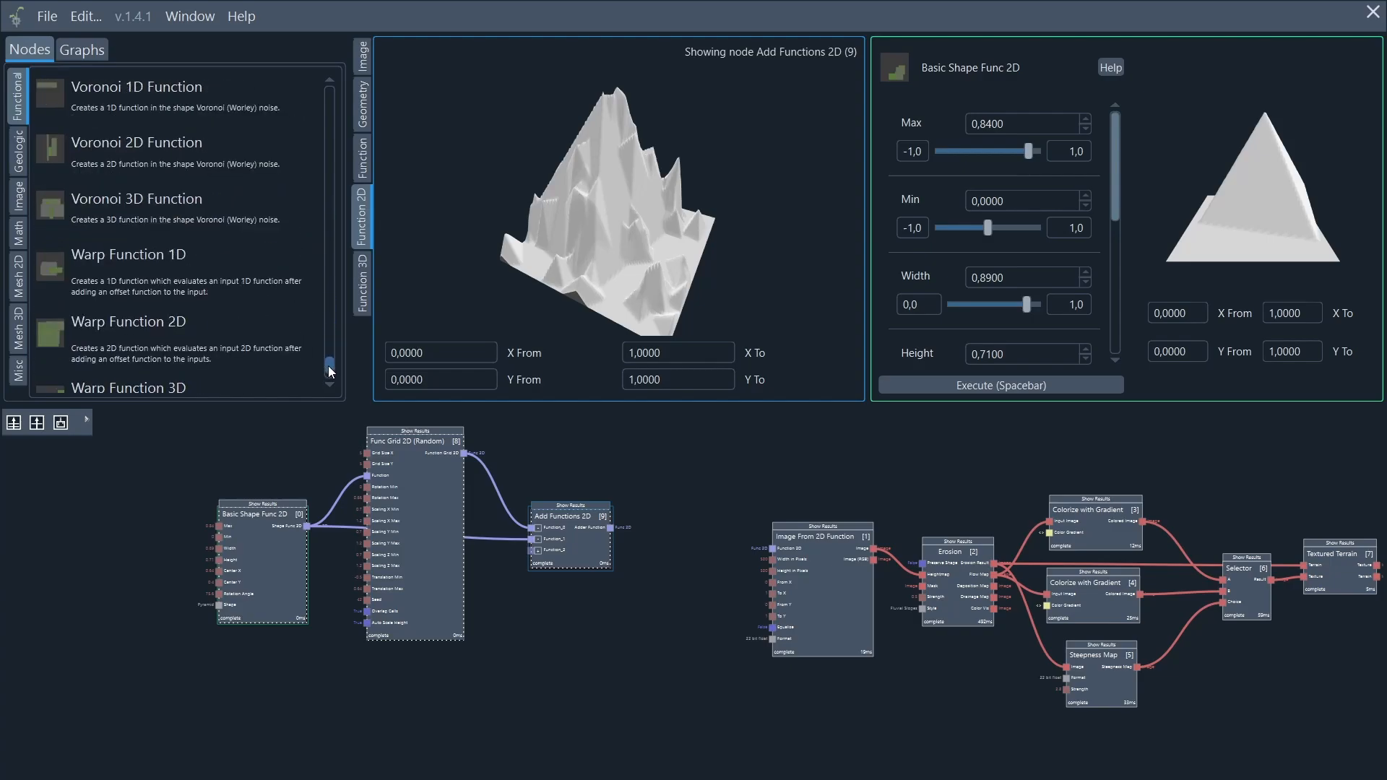
pyautogui.moveTo(123, 152); pyautogui.dragTo(283, 670)
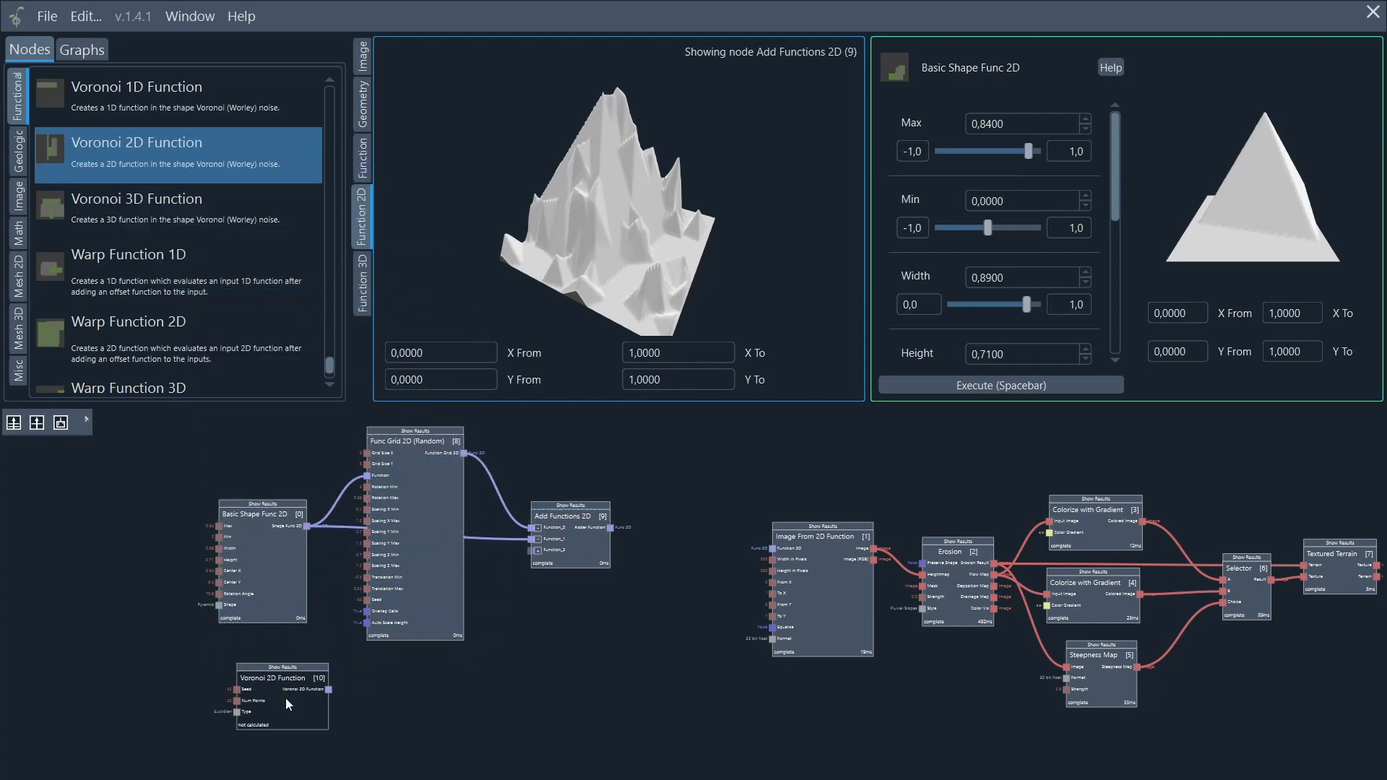
# Step: Examine the Voronoi 2D Function node's settings and its preview surface up close
pyautogui.click(285, 698)
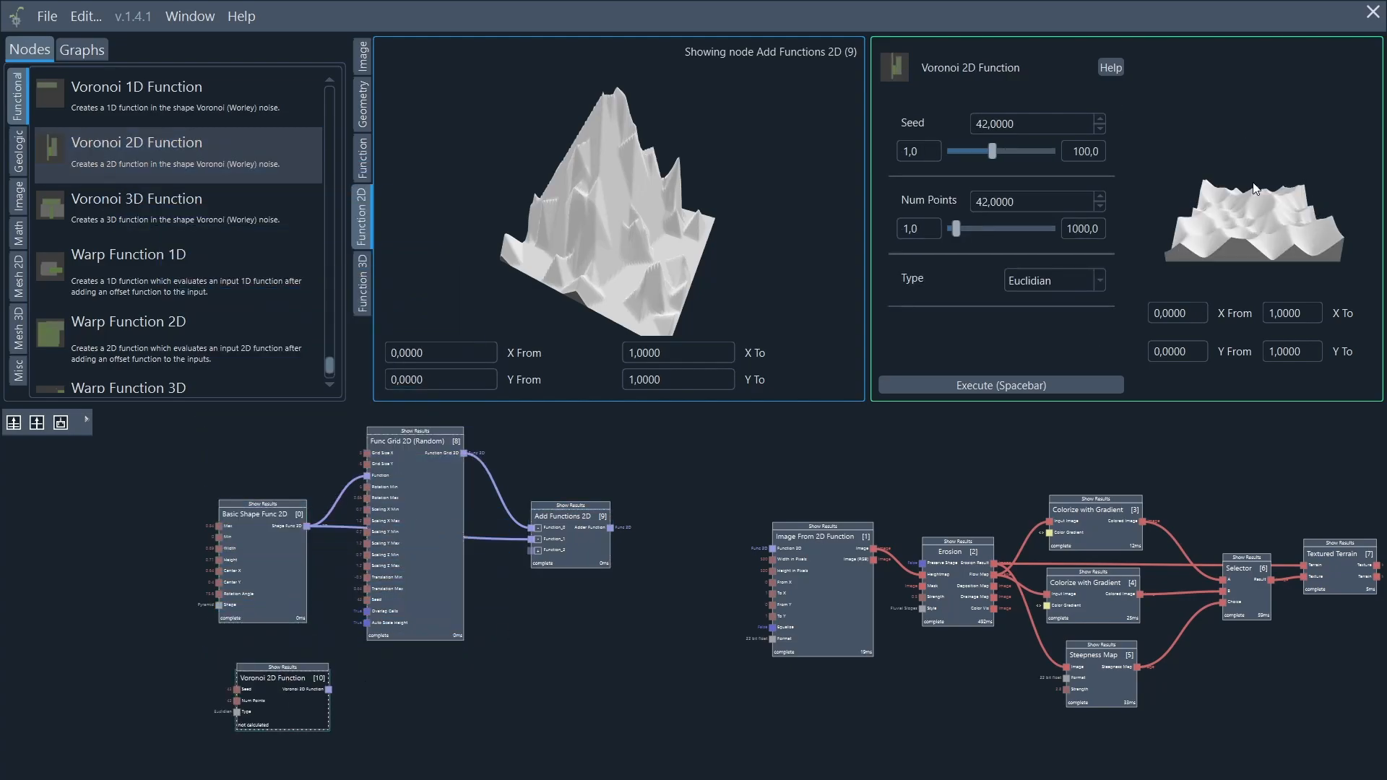
pyautogui.moveTo(1198, 139); pyautogui.dragTo(1379, 302)
pyautogui.scroll(3, 1286, 226)
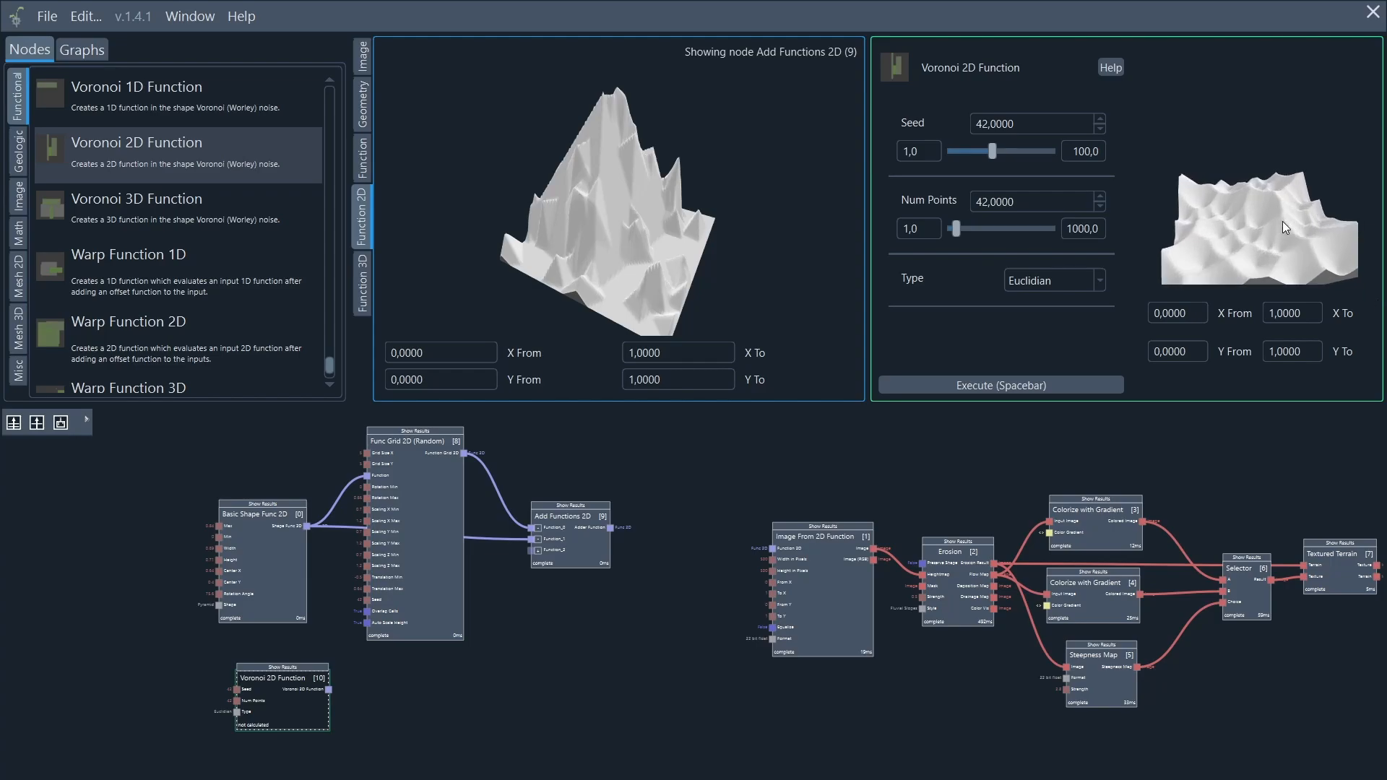
pyautogui.scroll(1, 1282, 222)
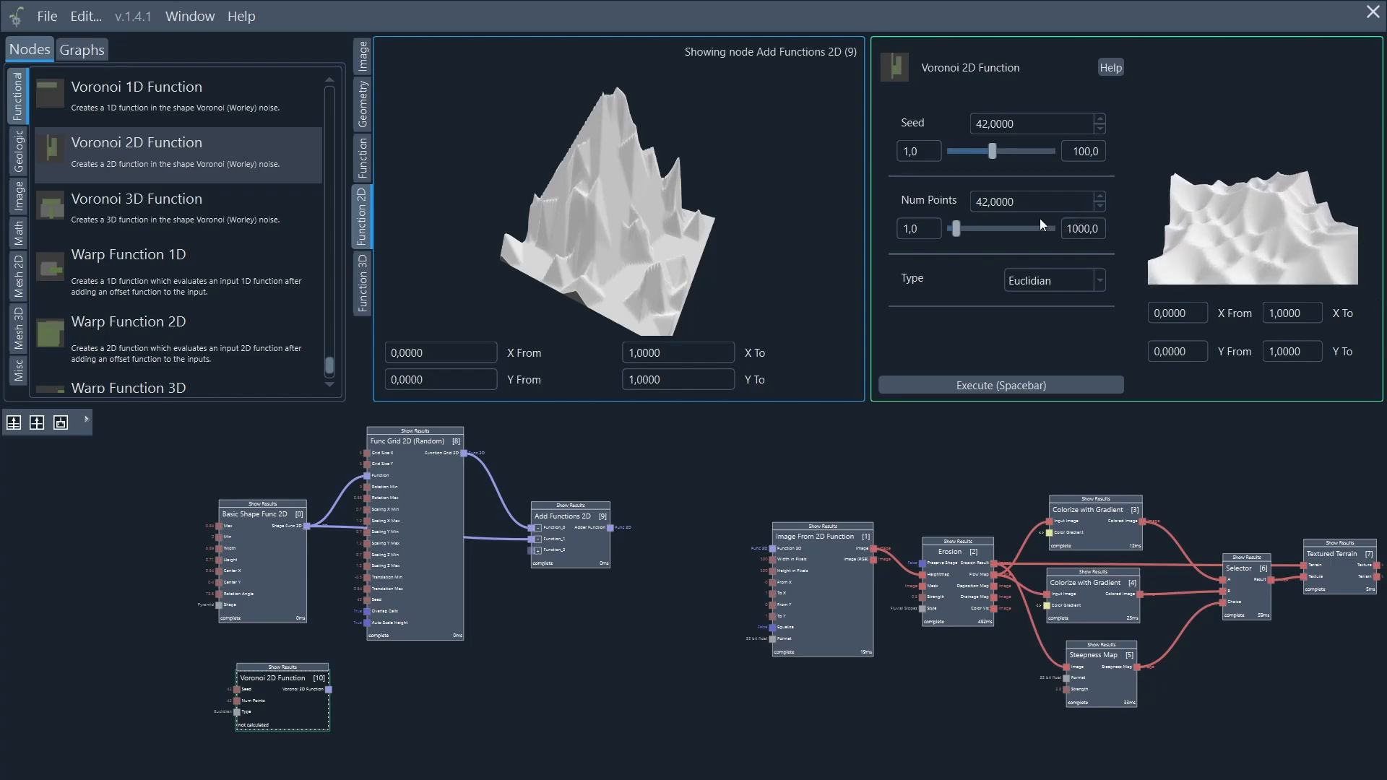
# Step: Set the Voronoi 2D Function's Num Points to 80.92 and add a Perlin 2D Function node beside it
pyautogui.moveTo(956, 227)
pyautogui.mouseDown()
pyautogui.moveTo(976, 231)
pyautogui.moveTo(959, 231)
pyautogui.mouseUp()
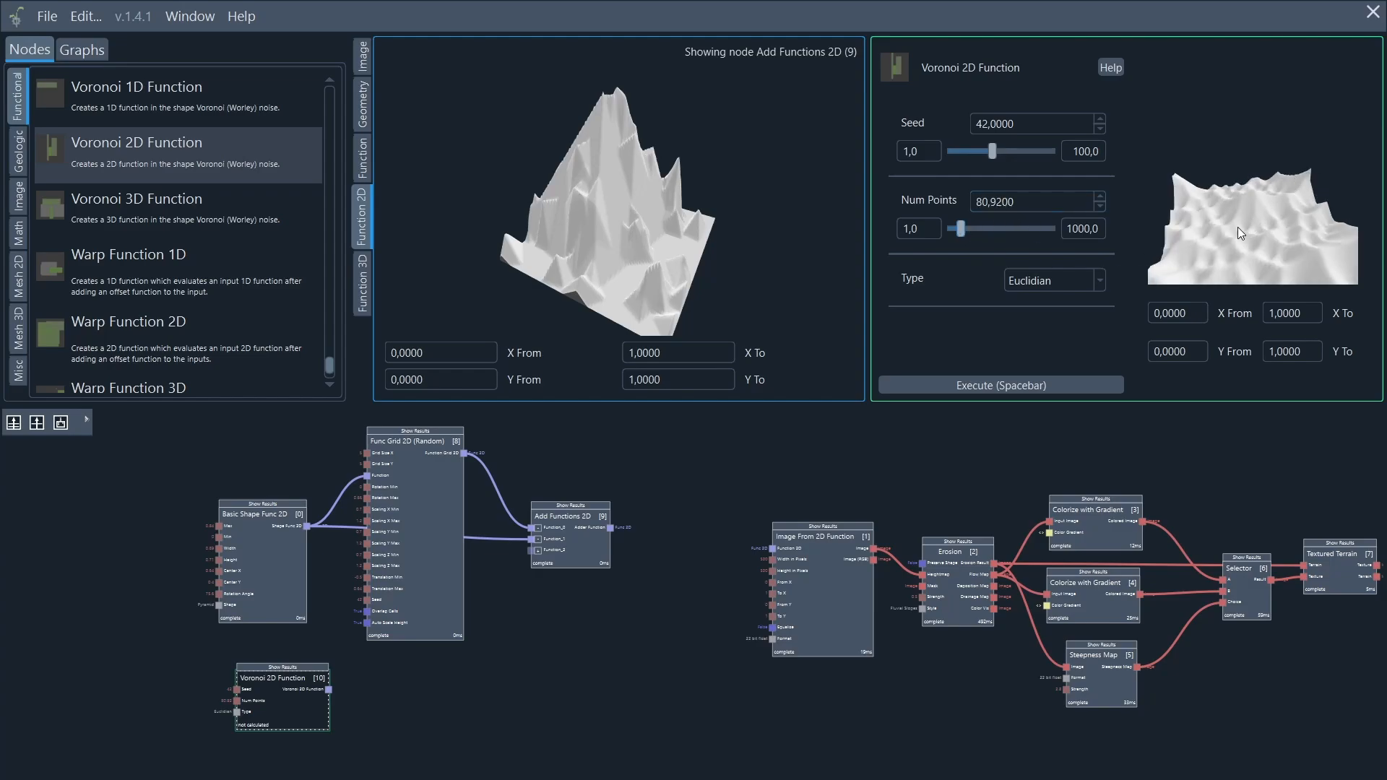
pyautogui.scroll(-1, 730, 552)
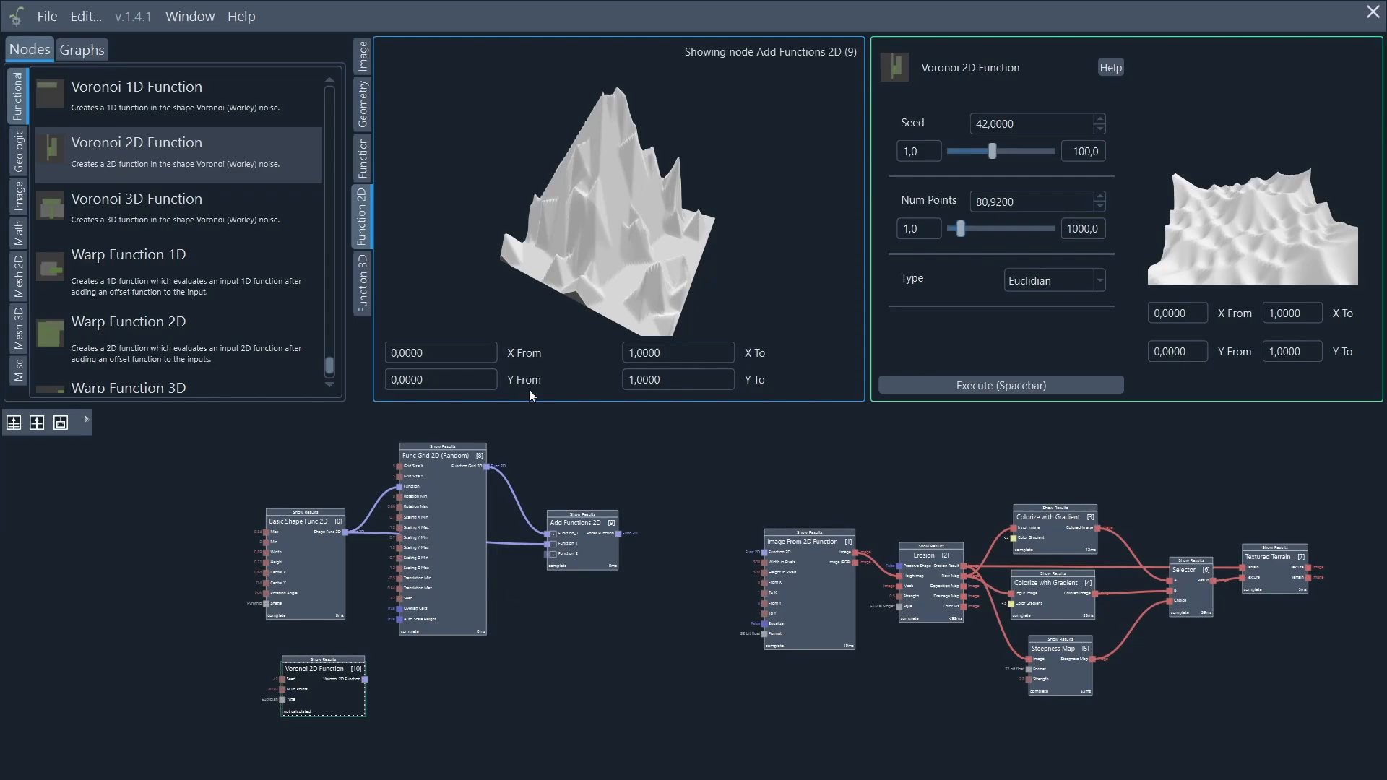
pyautogui.scroll(5, 155, 173)
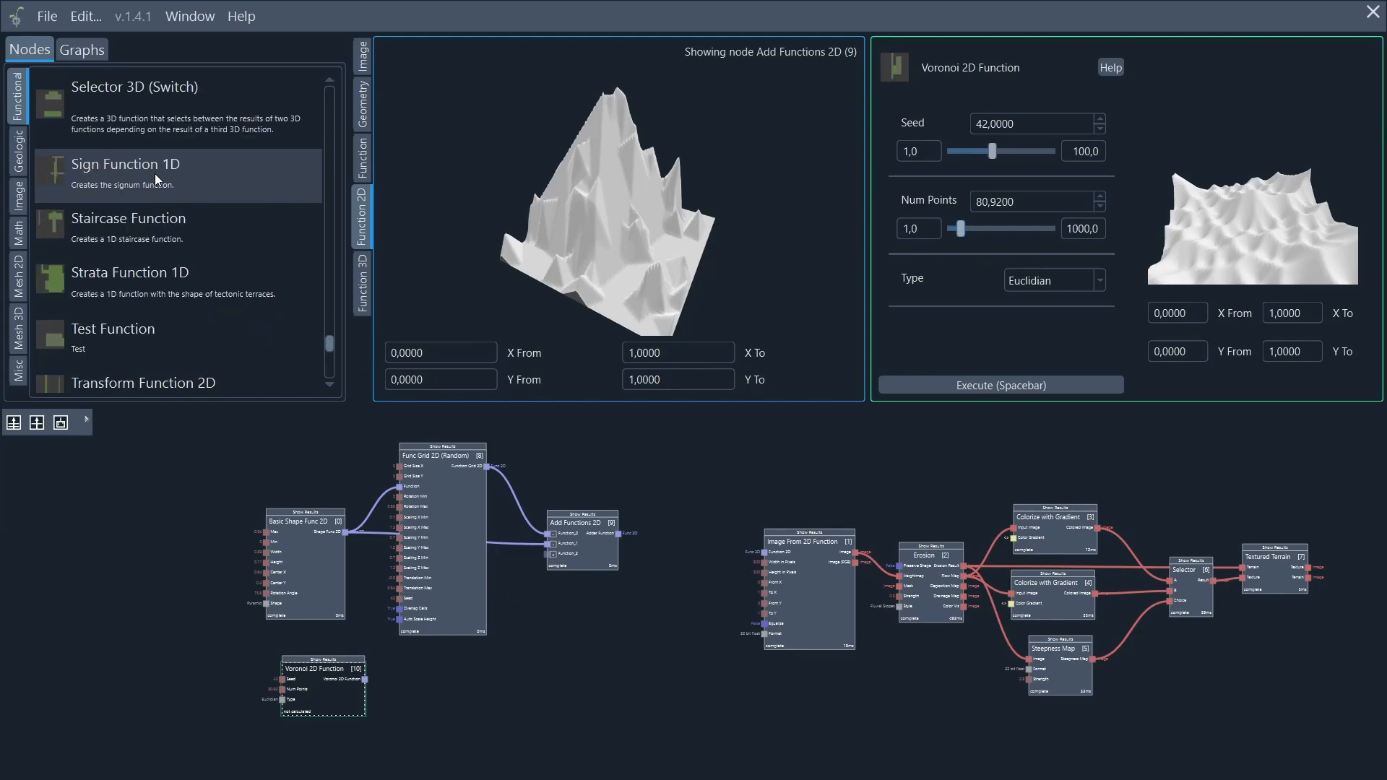
pyautogui.scroll(6, 155, 174)
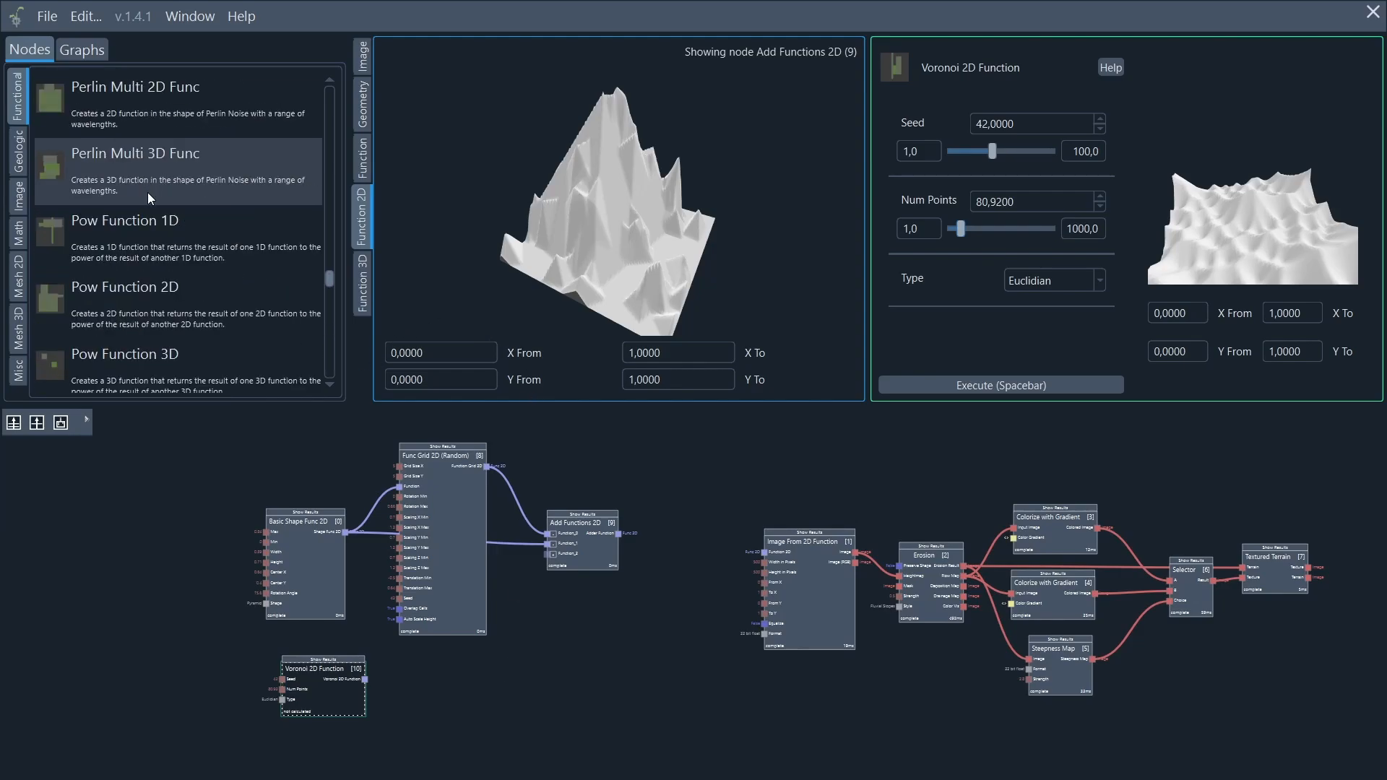
pyautogui.scroll(3, 148, 198)
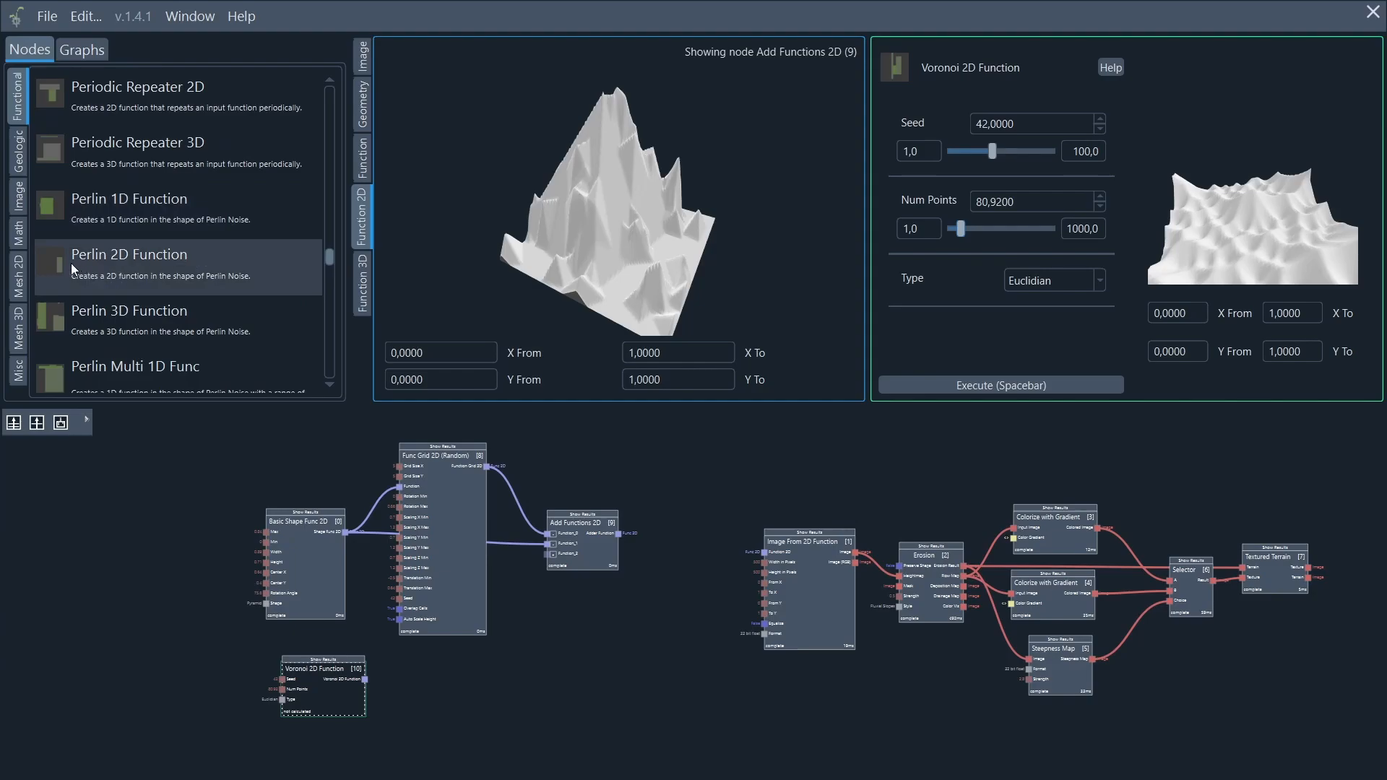
pyautogui.moveTo(71, 263); pyautogui.dragTo(431, 726)
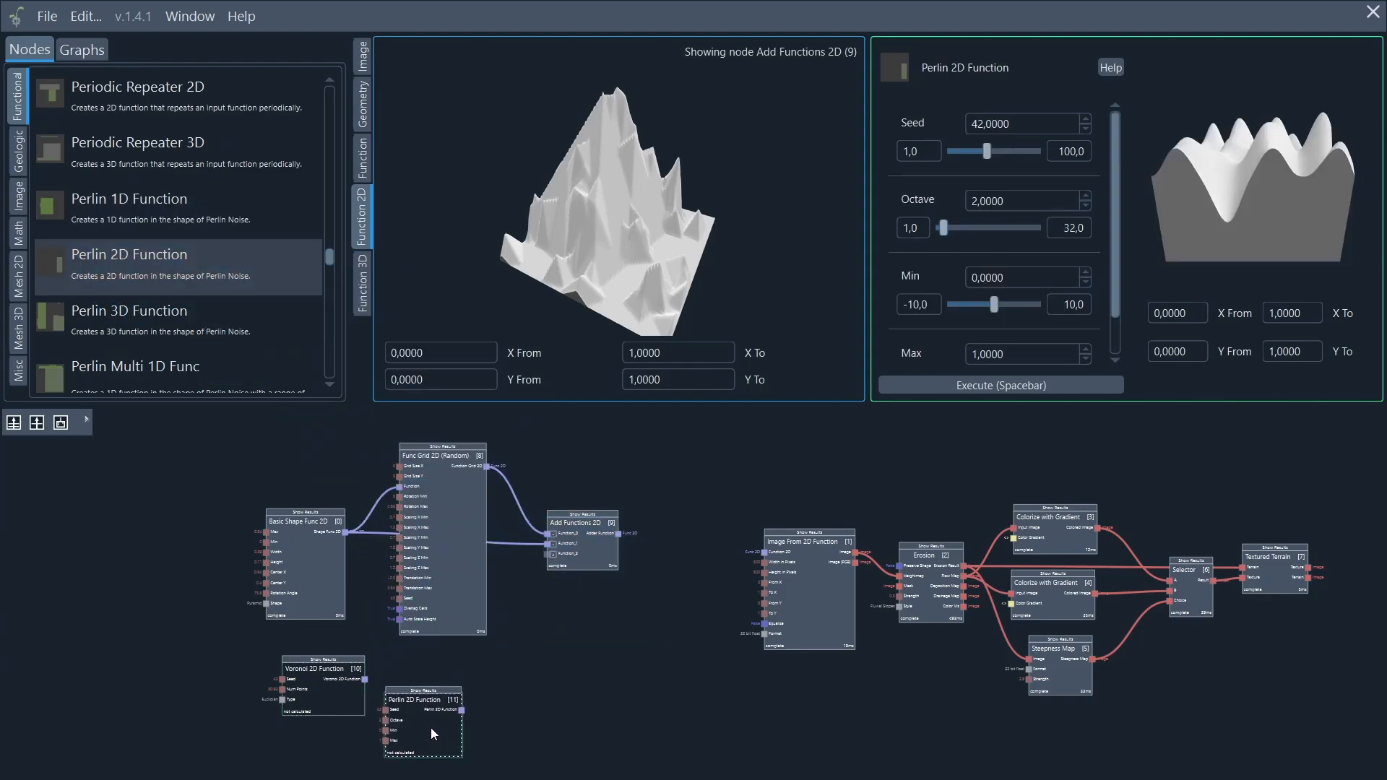
# Step: Set the Perlin 2D Function's Max to 0.4 and Min to -0.2, checking the preview surface from different angles
pyautogui.moveTo(1173, 139); pyautogui.dragTo(1255, 276)
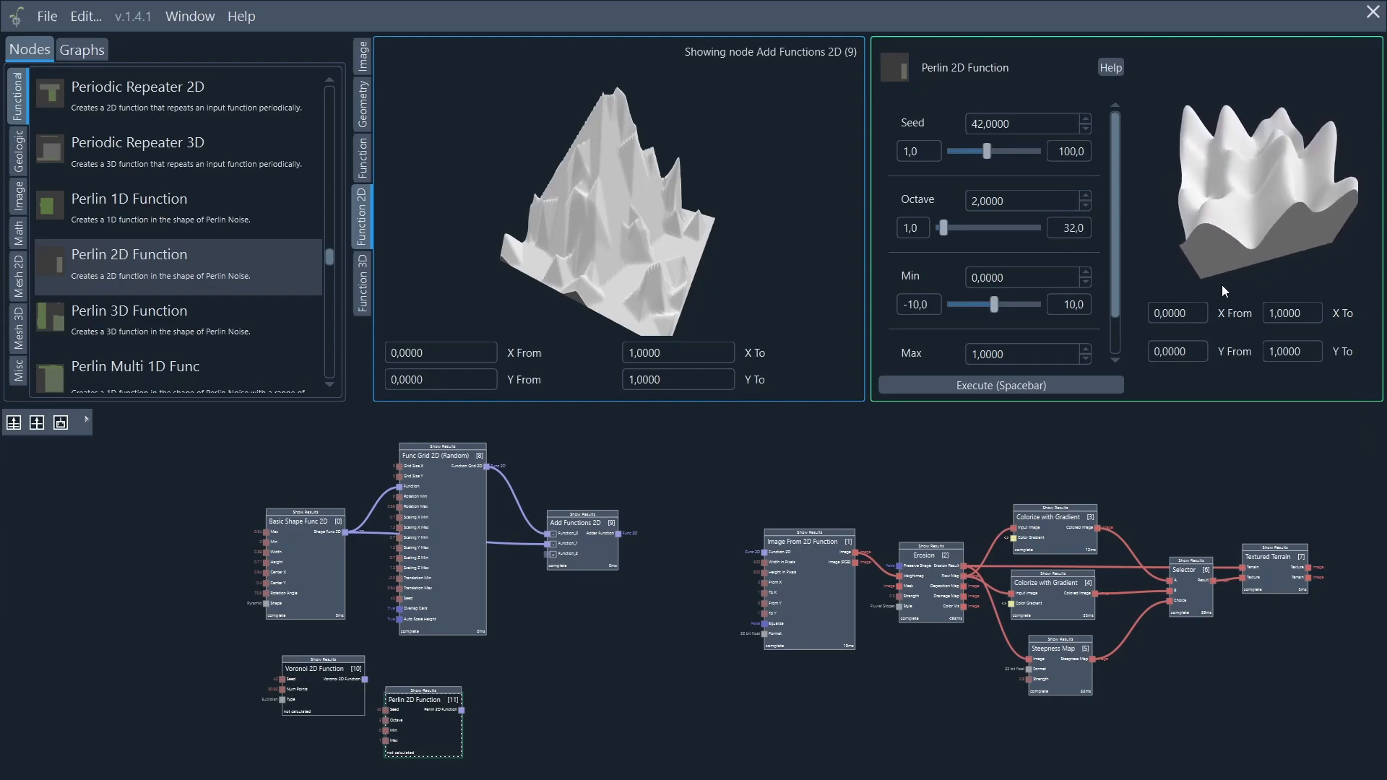
pyautogui.moveTo(1112, 293); pyautogui.dragTo(1112, 328)
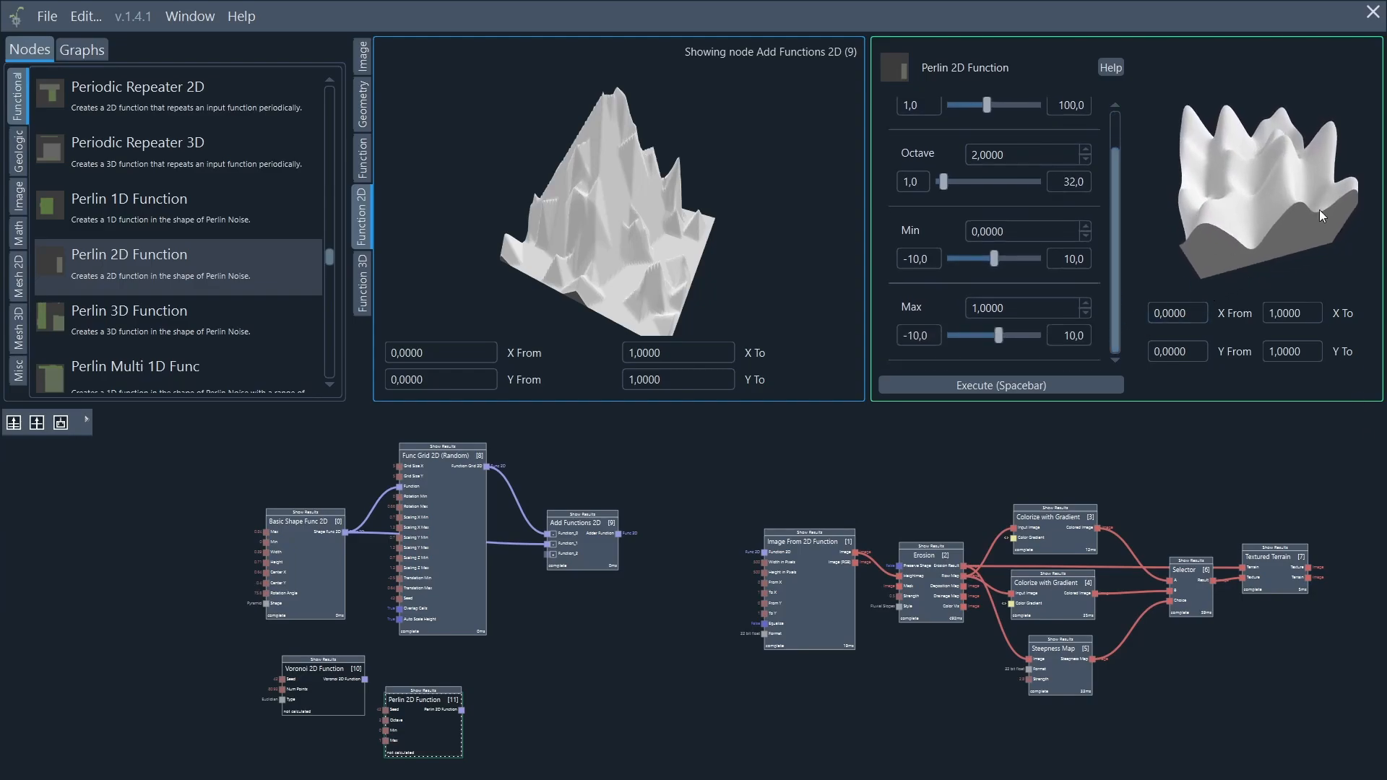
pyautogui.moveTo(1319, 209); pyautogui.dragTo(1134, 258)
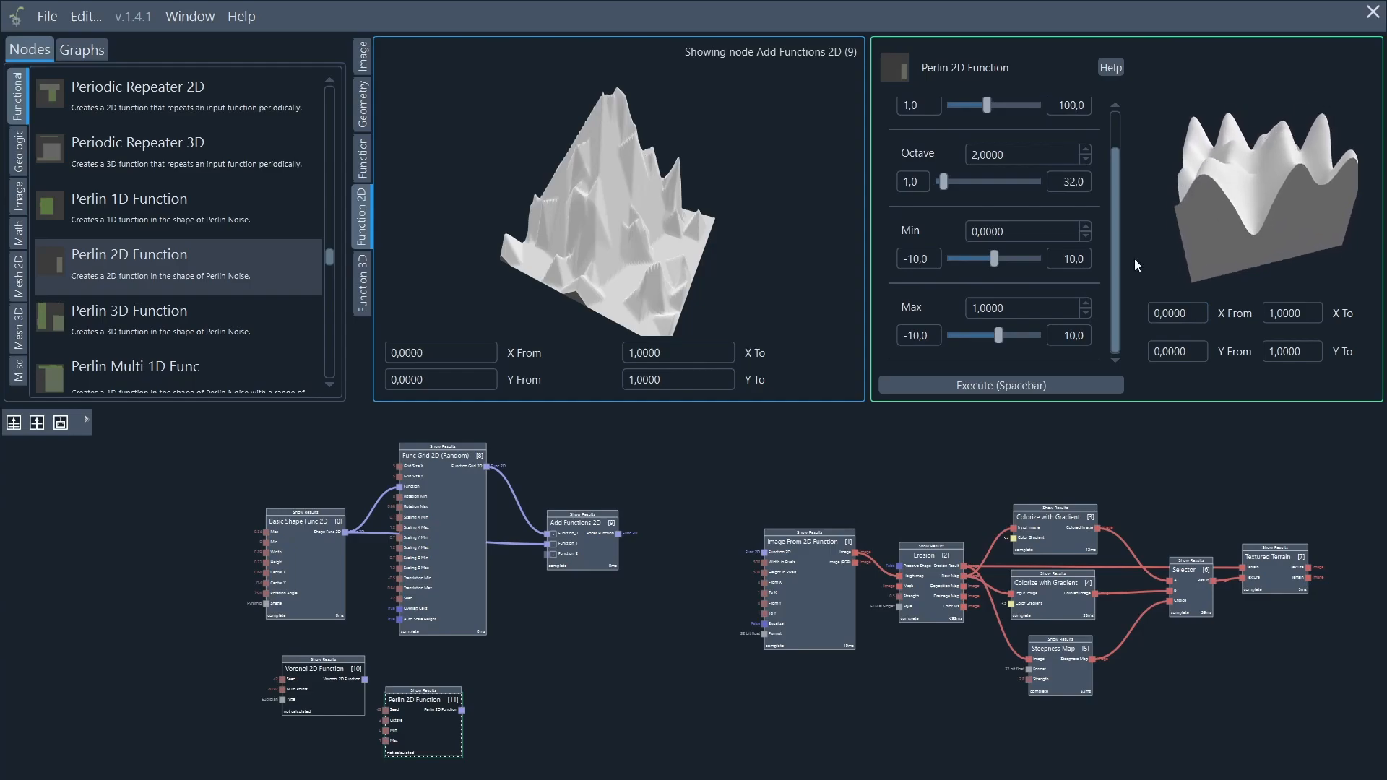
pyautogui.moveTo(1004, 337); pyautogui.dragTo(995, 335)
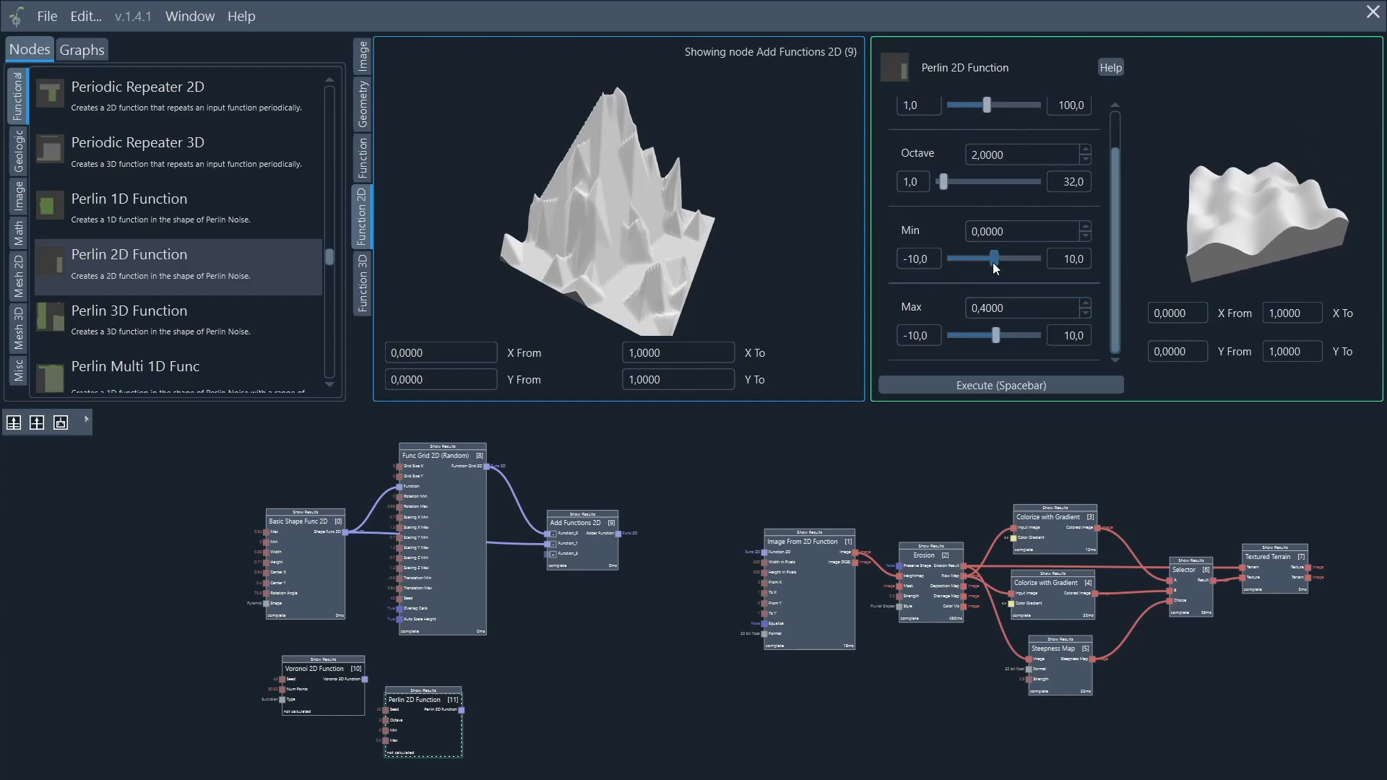
pyautogui.moveTo(992, 263); pyautogui.dragTo(991, 261)
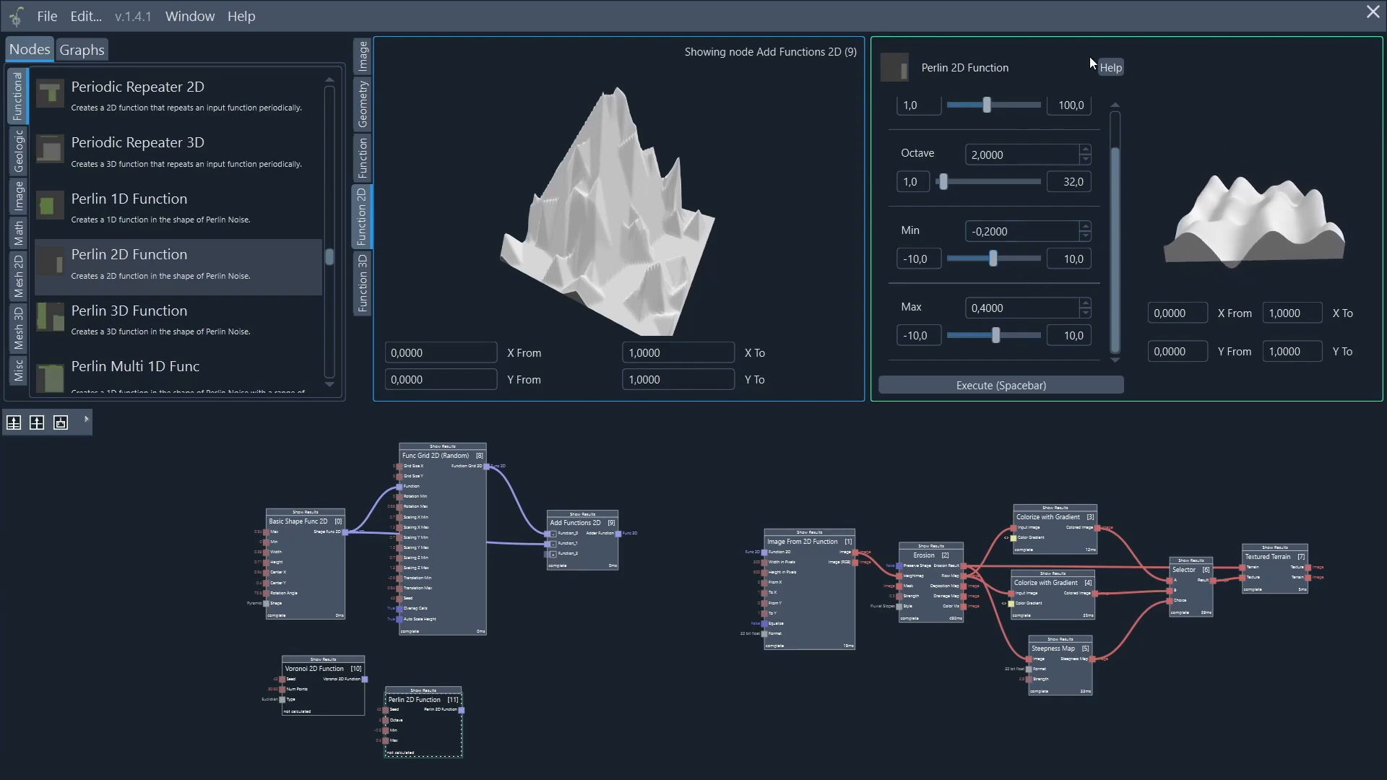
pyautogui.moveTo(1159, 217); pyautogui.dragTo(1076, 124)
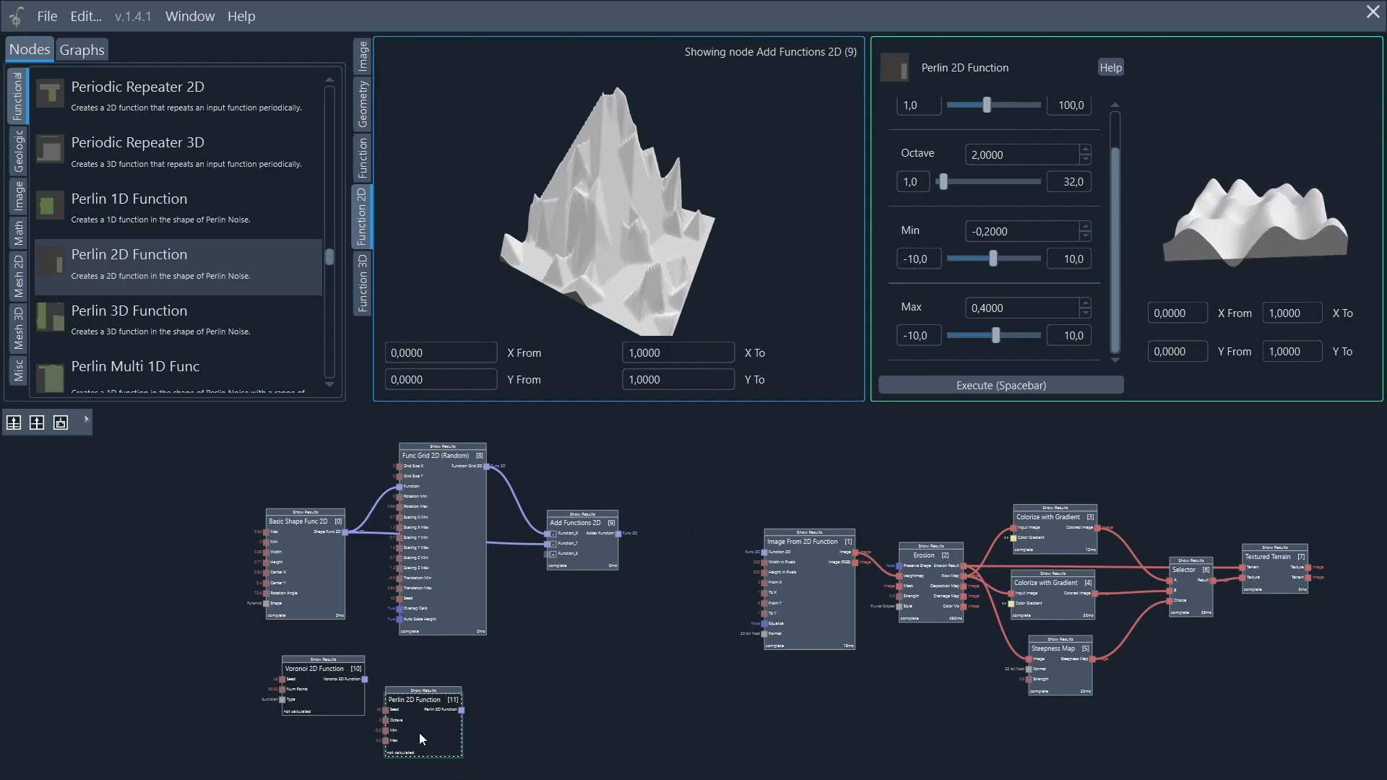
# Step: Space out the Perlin and Voronoi 2D Function nodes and add a second Add Functions 2D node beside them
pyautogui.moveTo(422, 734); pyautogui.dragTo(377, 771)
pyautogui.moveTo(536, 588); pyautogui.dragTo(596, 526, button='middle')
pyautogui.moveTo(375, 626); pyautogui.dragTo(377, 613)
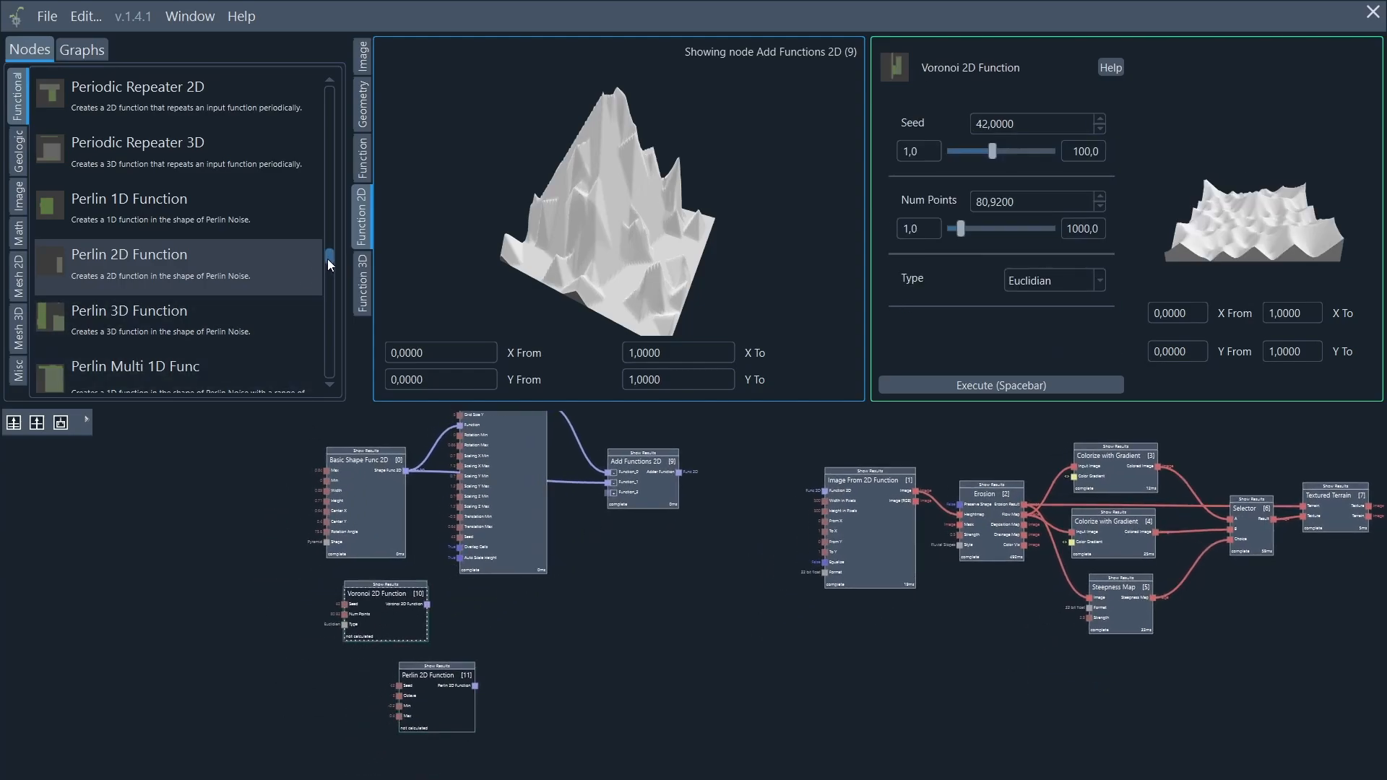
pyautogui.moveTo(327, 259); pyautogui.dragTo(319, 97)
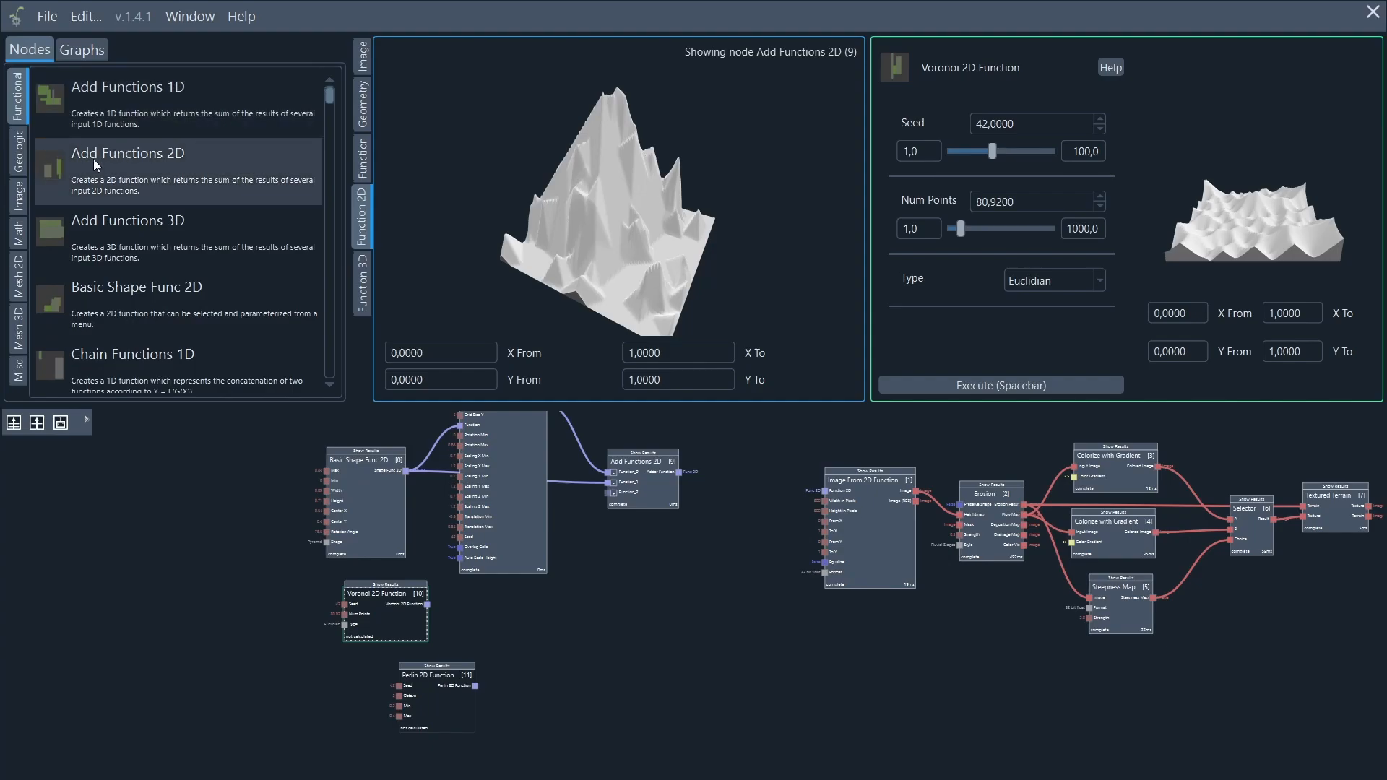
pyautogui.moveTo(99, 167); pyautogui.dragTo(578, 643)
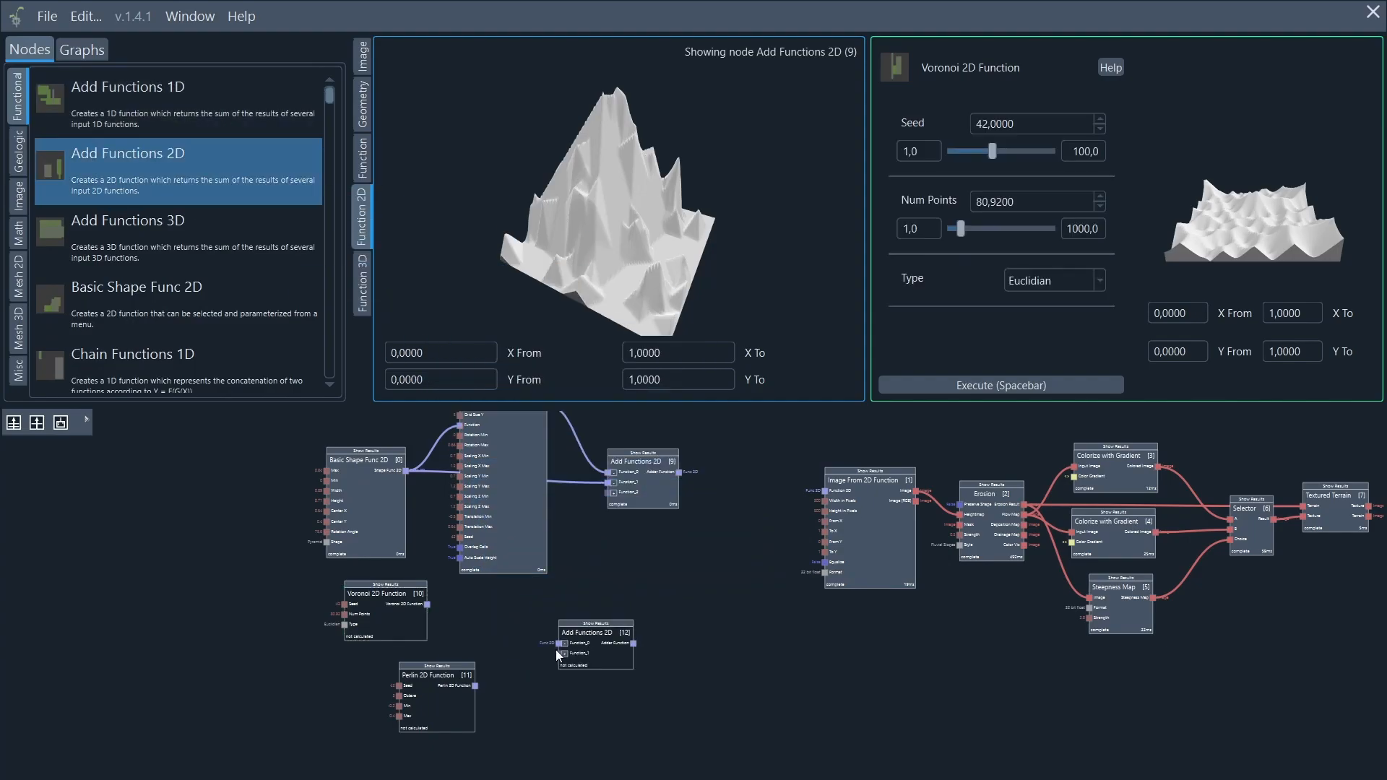
# Step: Connect the Voronoi 2D Function output to the first input of the new Add Functions 2D node
pyautogui.scroll(2, 375, 644)
pyautogui.moveTo(338, 607); pyautogui.dragTo(514, 659)
pyautogui.scroll(3, 608, 718)
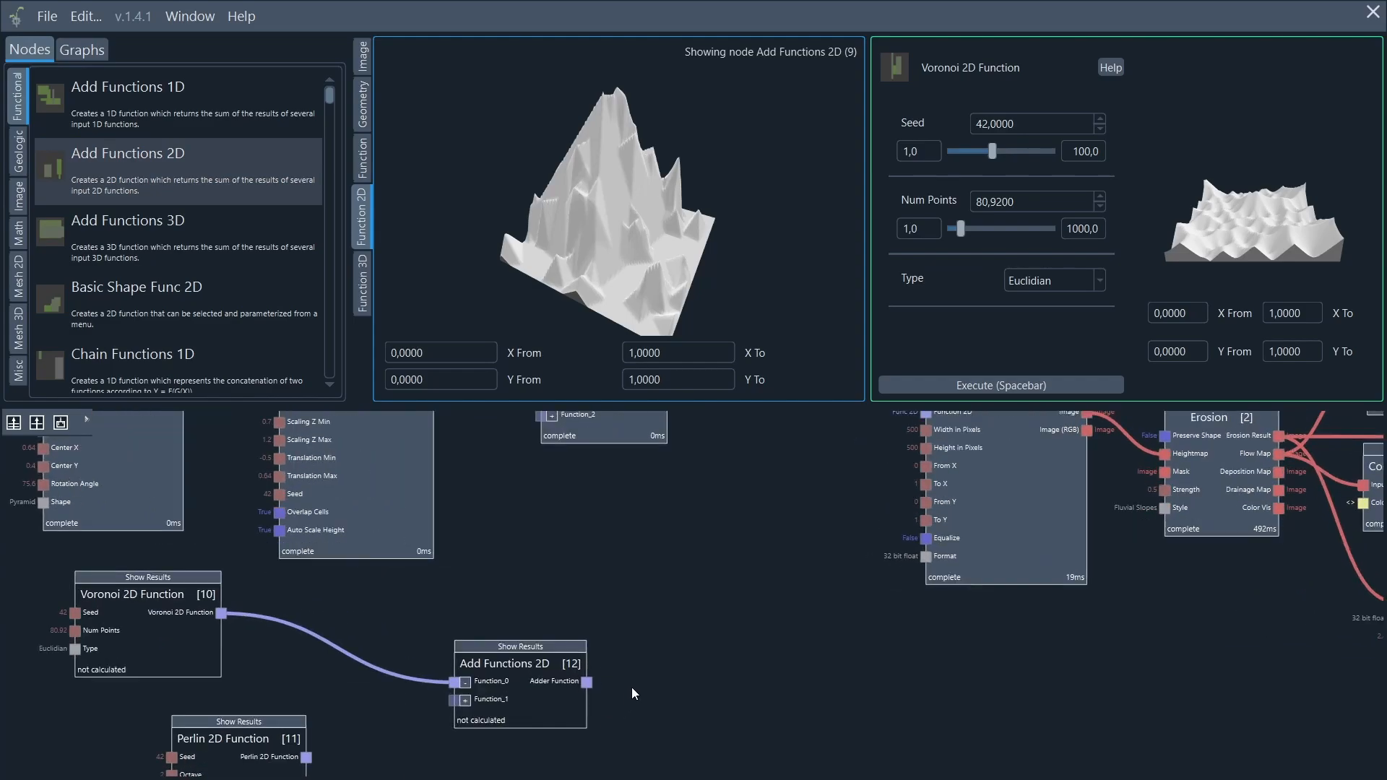
pyautogui.moveTo(700, 636); pyautogui.dragTo(831, 539, button='middle')
pyautogui.scroll(5, 614, 735)
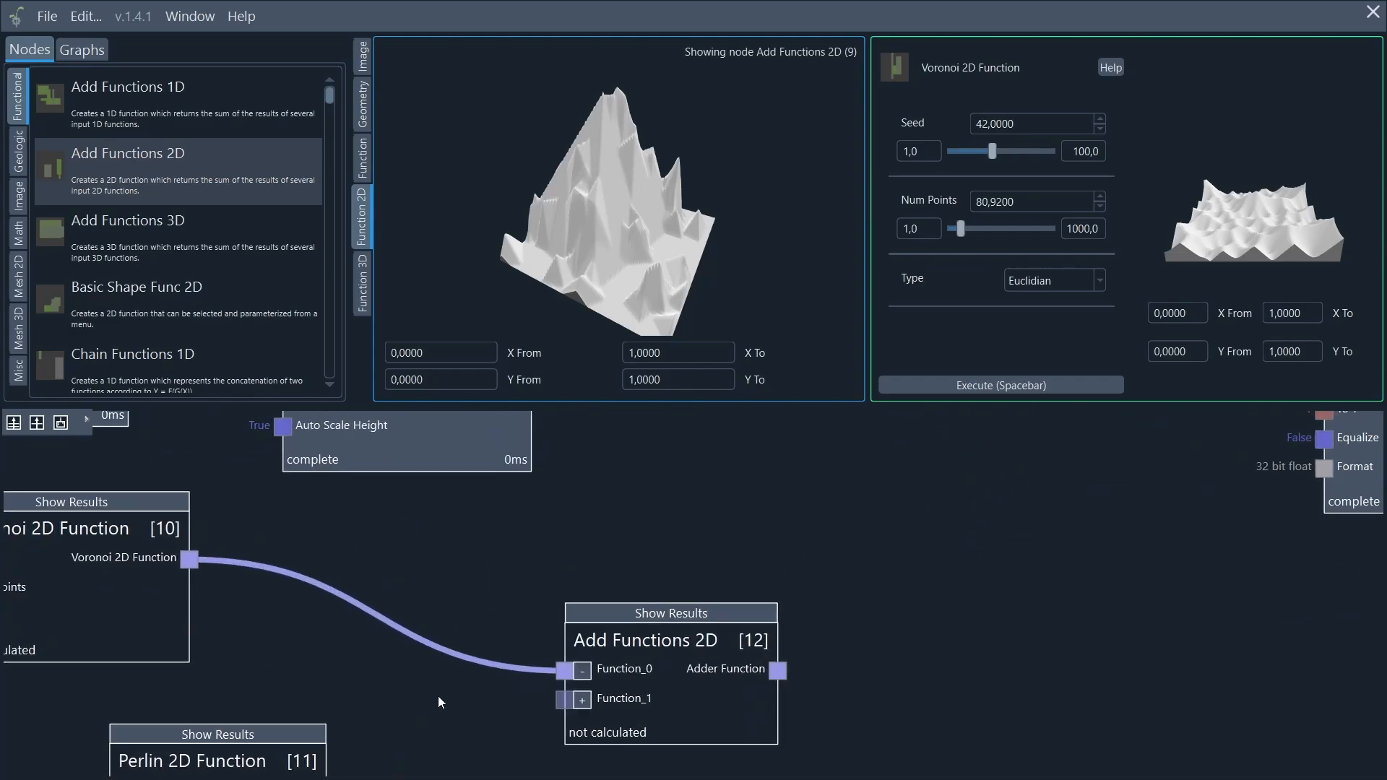
pyautogui.moveTo(427, 716); pyautogui.dragTo(540, 591, button='middle')
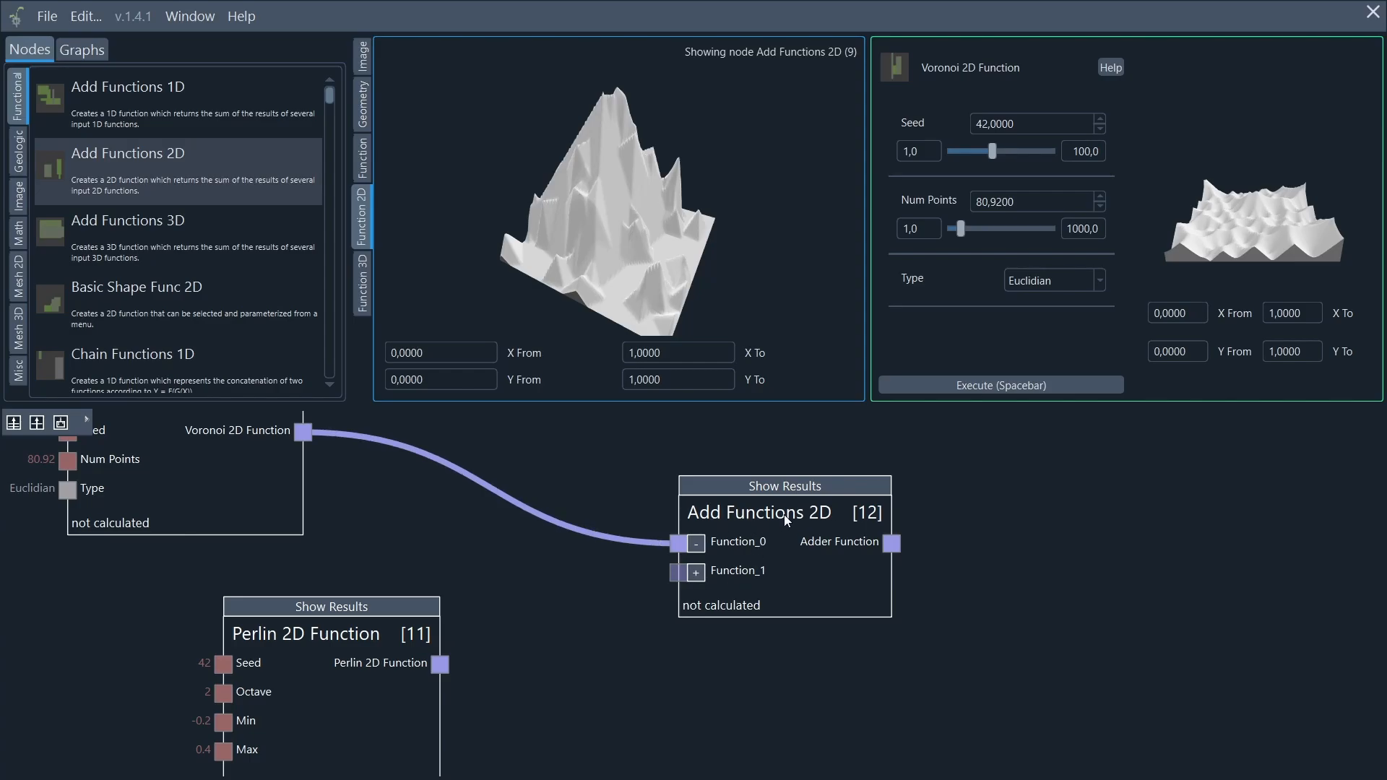
# Step: Add inputs to the new Add Functions 2D node, connect Perlin 2D Function to Function_1 and remove the unused extra inputs
pyautogui.click(694, 573)
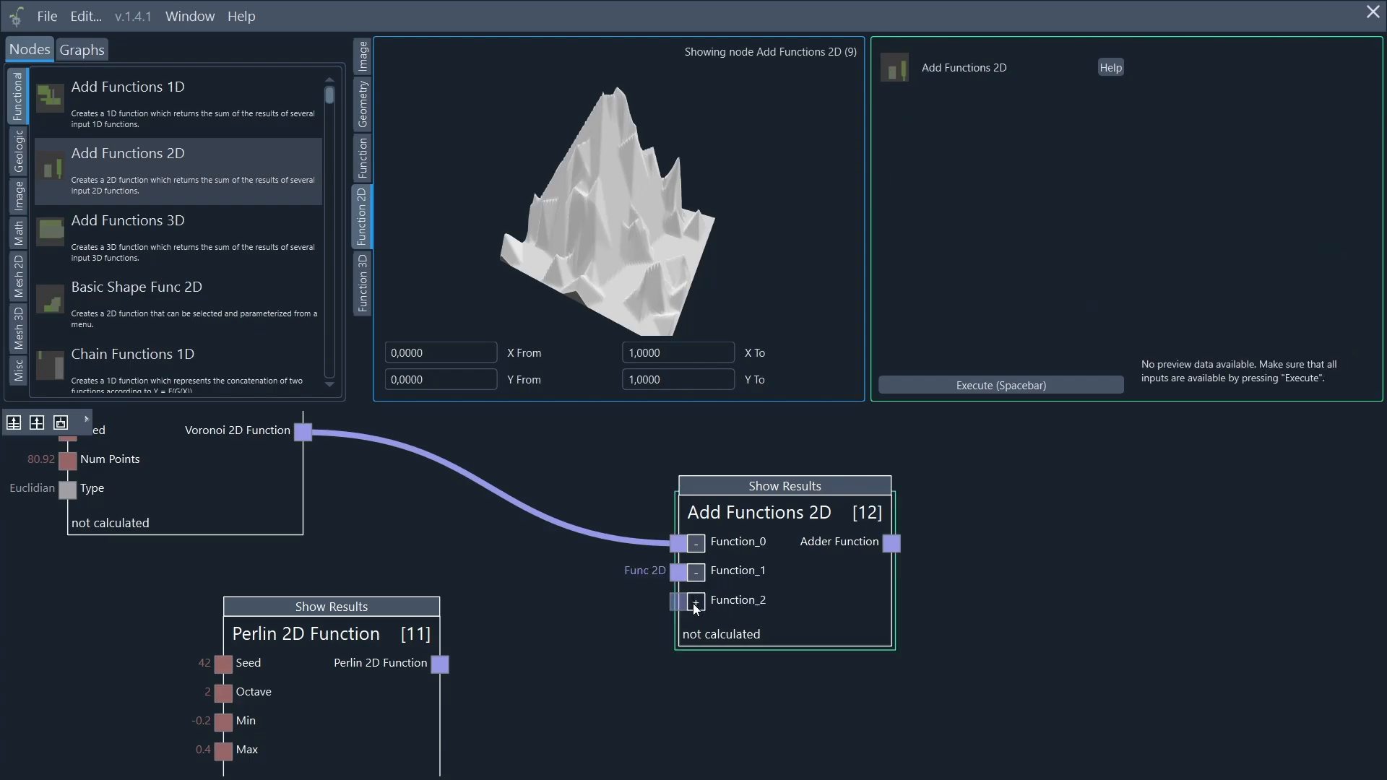
pyautogui.click(694, 603)
pyautogui.click(696, 632)
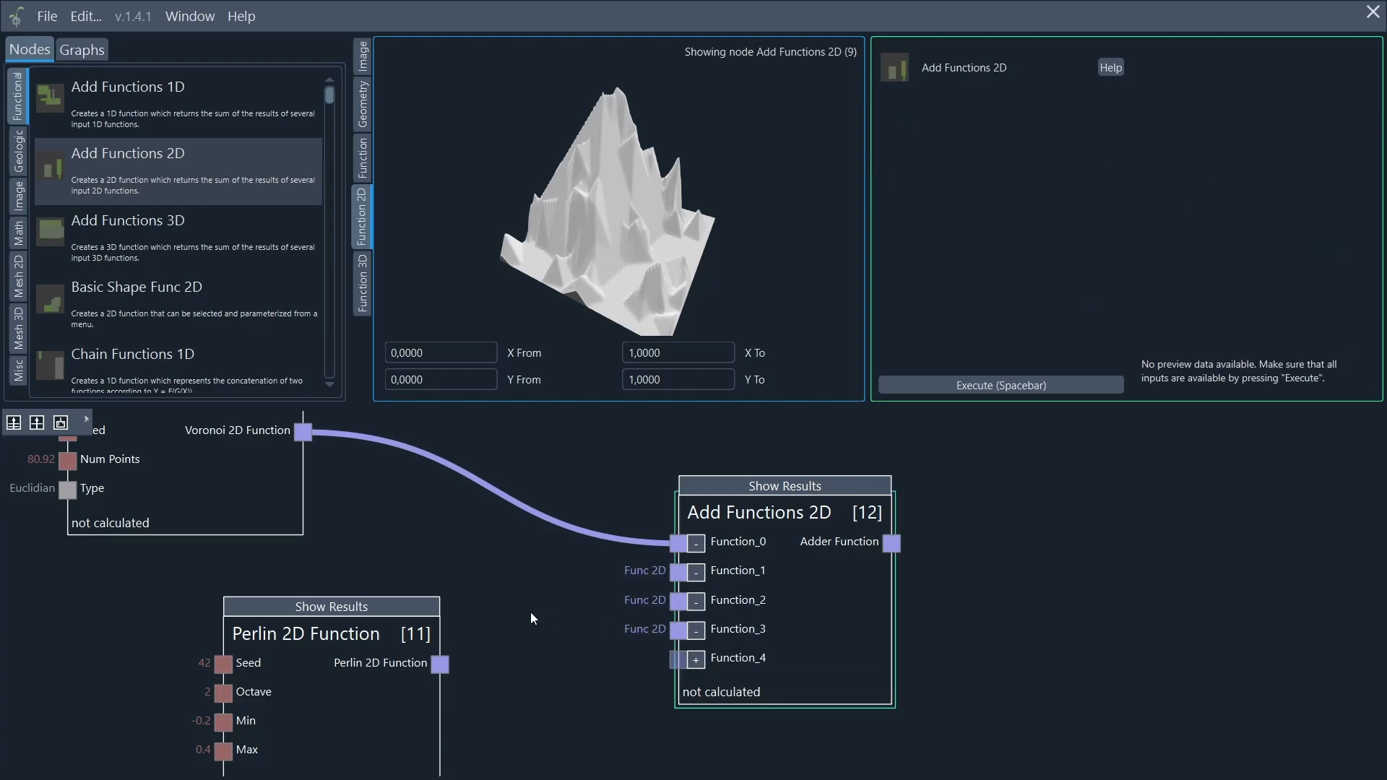
pyautogui.moveTo(440, 662); pyautogui.dragTo(678, 571)
pyautogui.click(696, 603)
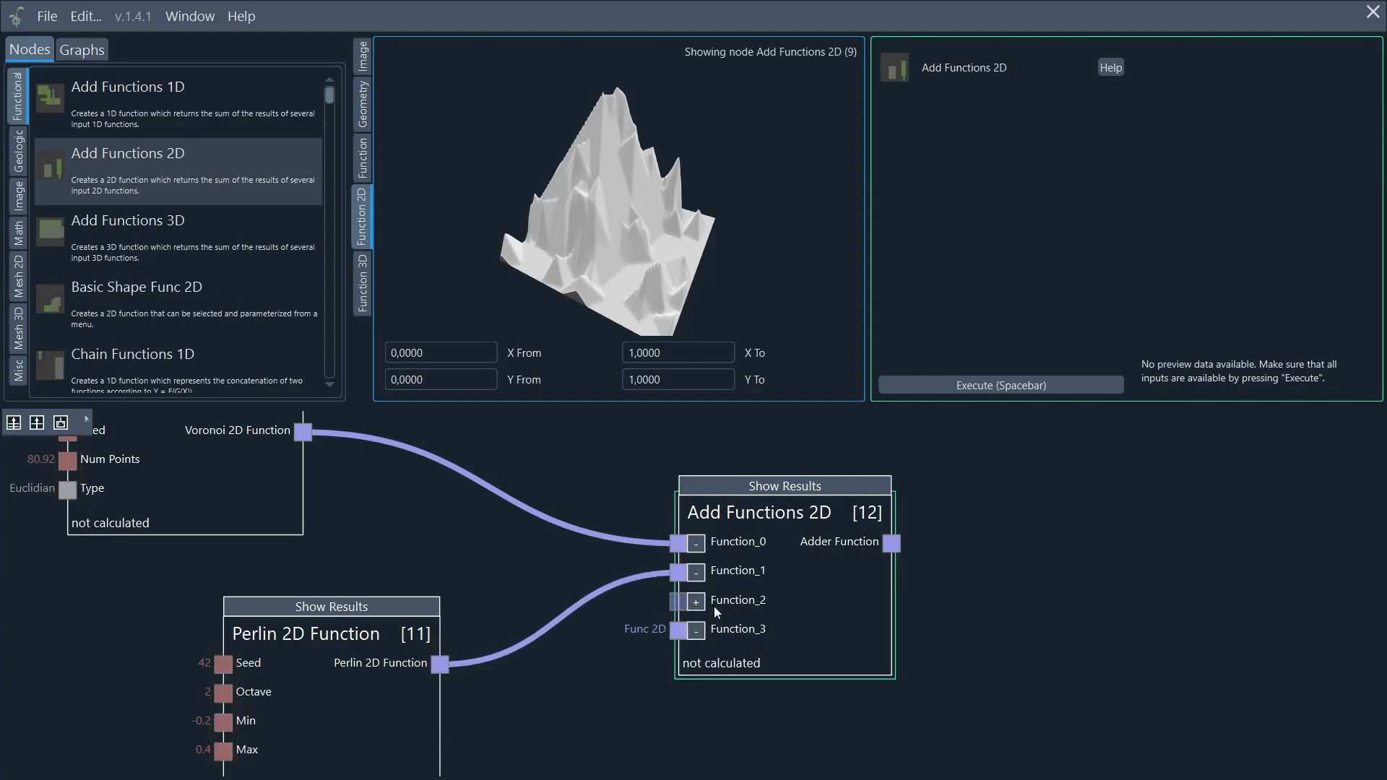
pyautogui.click(697, 634)
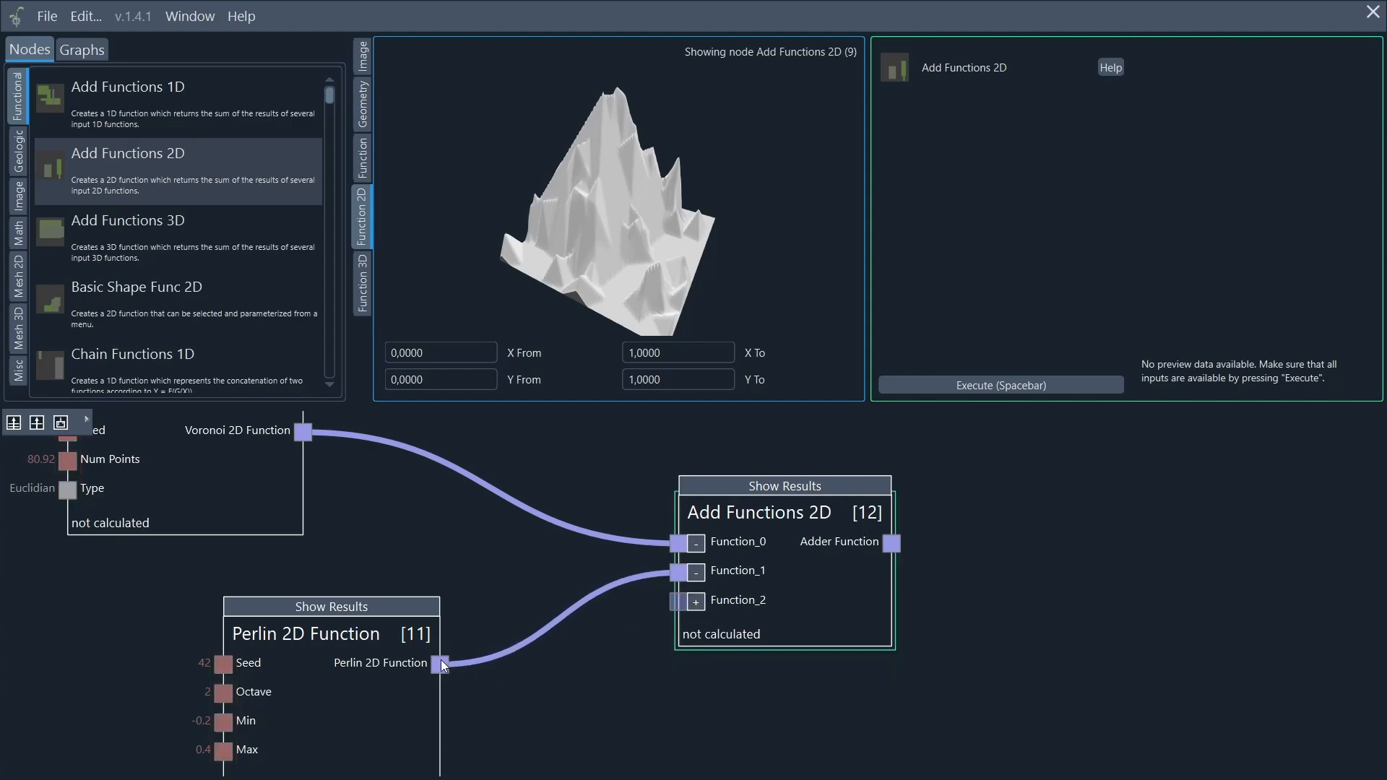
pyautogui.moveTo(436, 665); pyautogui.dragTo(682, 606)
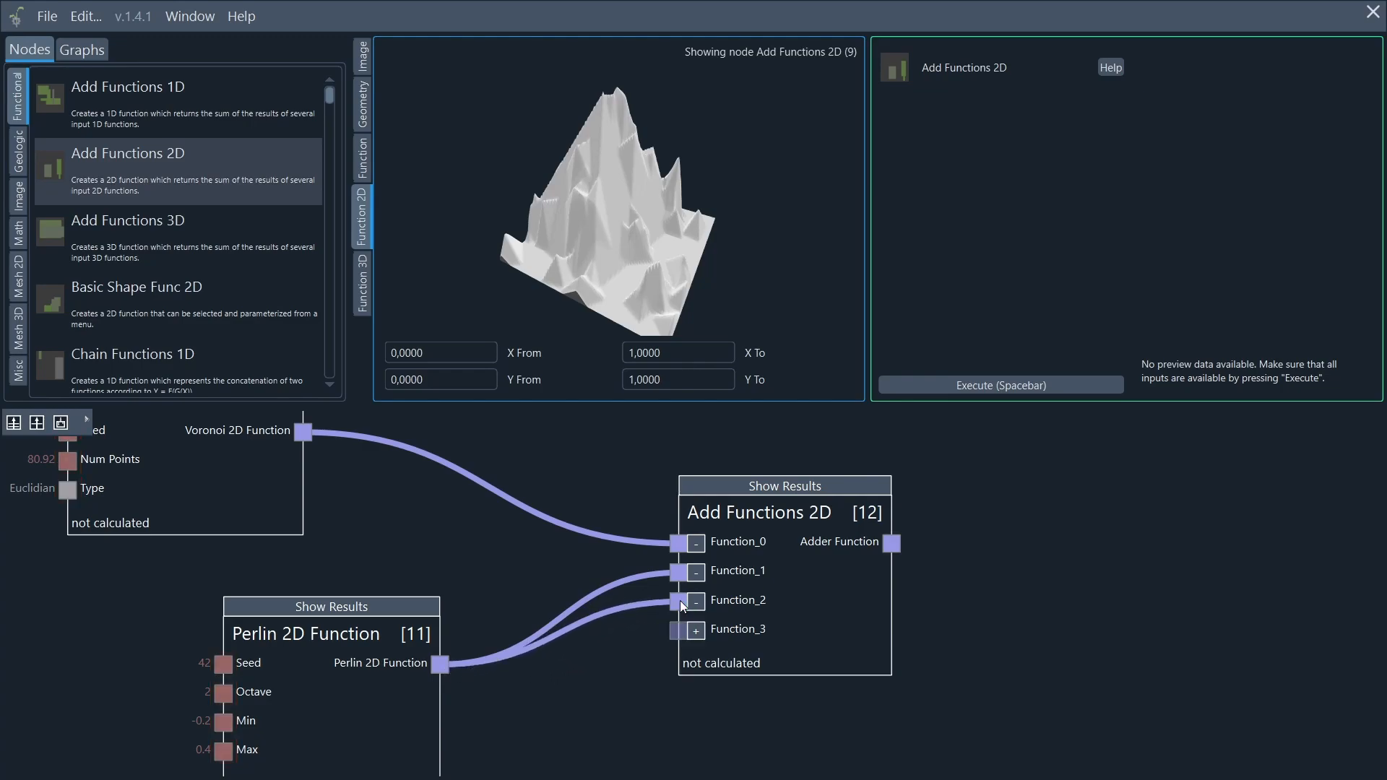
pyautogui.moveTo(438, 664); pyautogui.dragTo(698, 629)
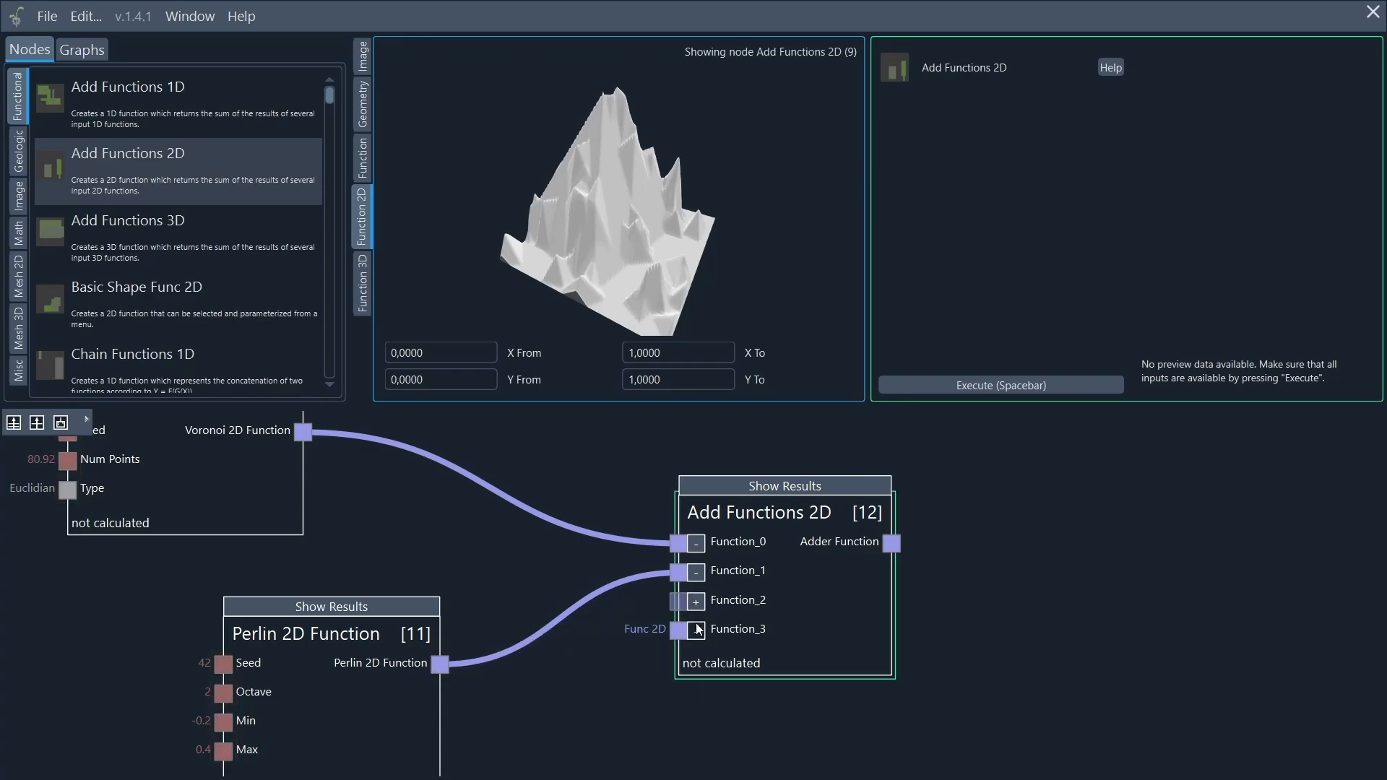
pyautogui.click(697, 629)
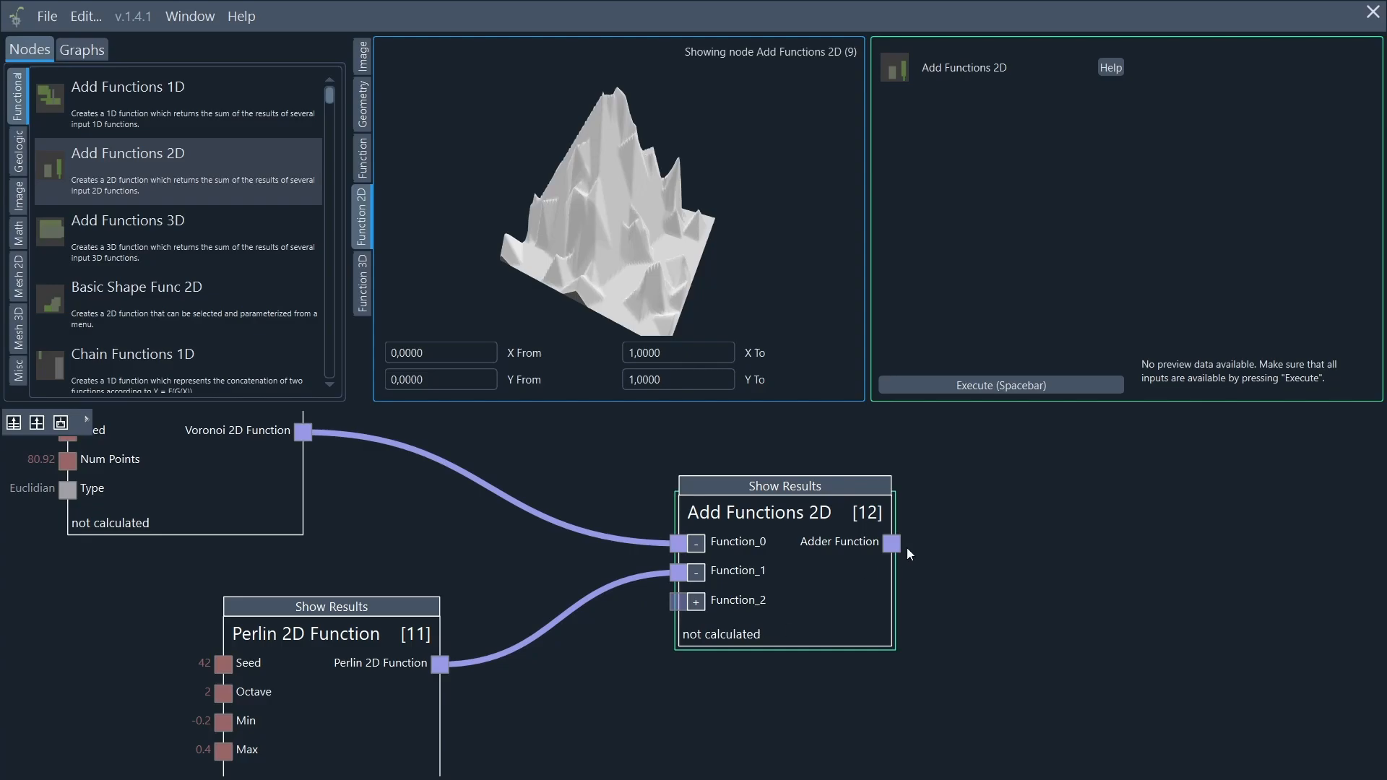
# Step: Execute the Add Functions 2D node that combines the Voronoi and Perlin functions
pyautogui.moveTo(833, 690); pyautogui.dragTo(834, 556, button='middle')
pyautogui.scroll(-4, 835, 556)
pyautogui.moveTo(939, 510); pyautogui.dragTo(922, 611, button='middle')
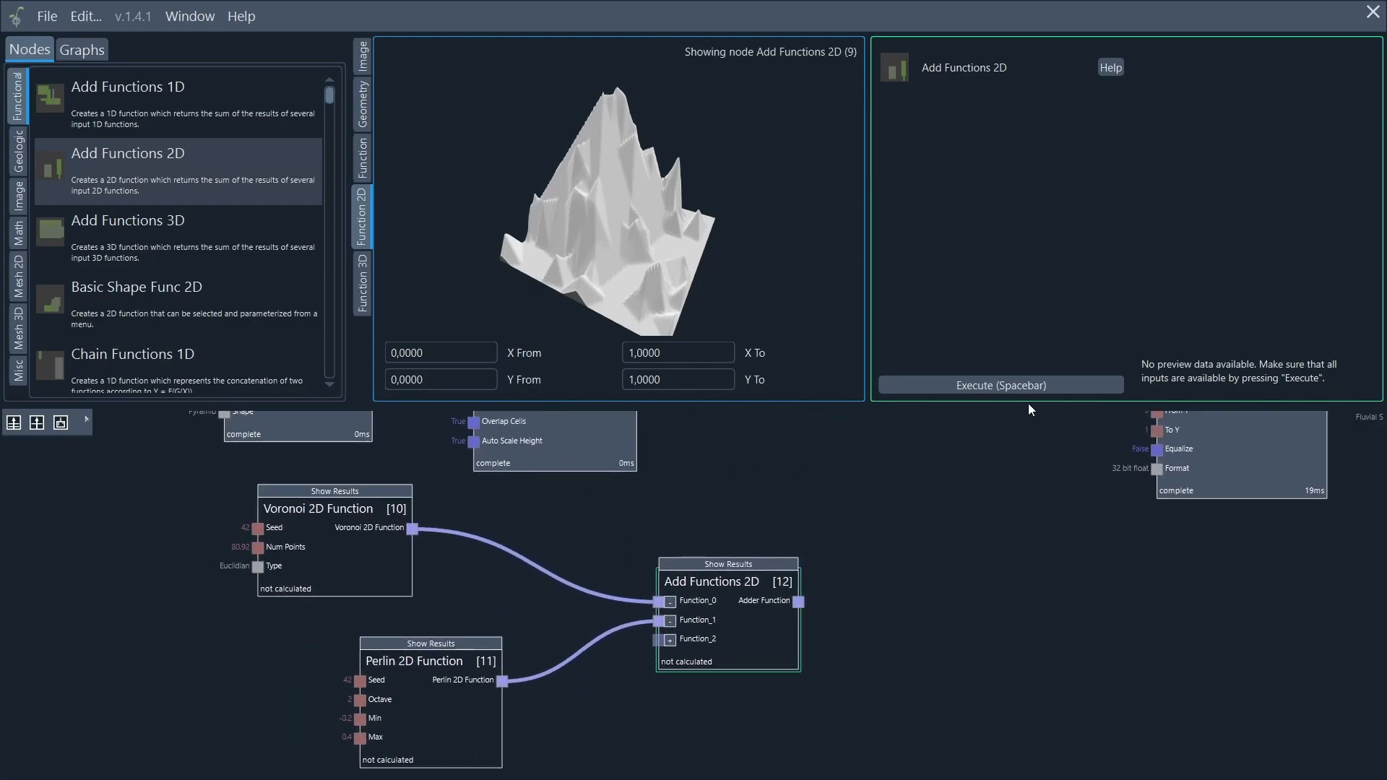
pyautogui.click(1008, 386)
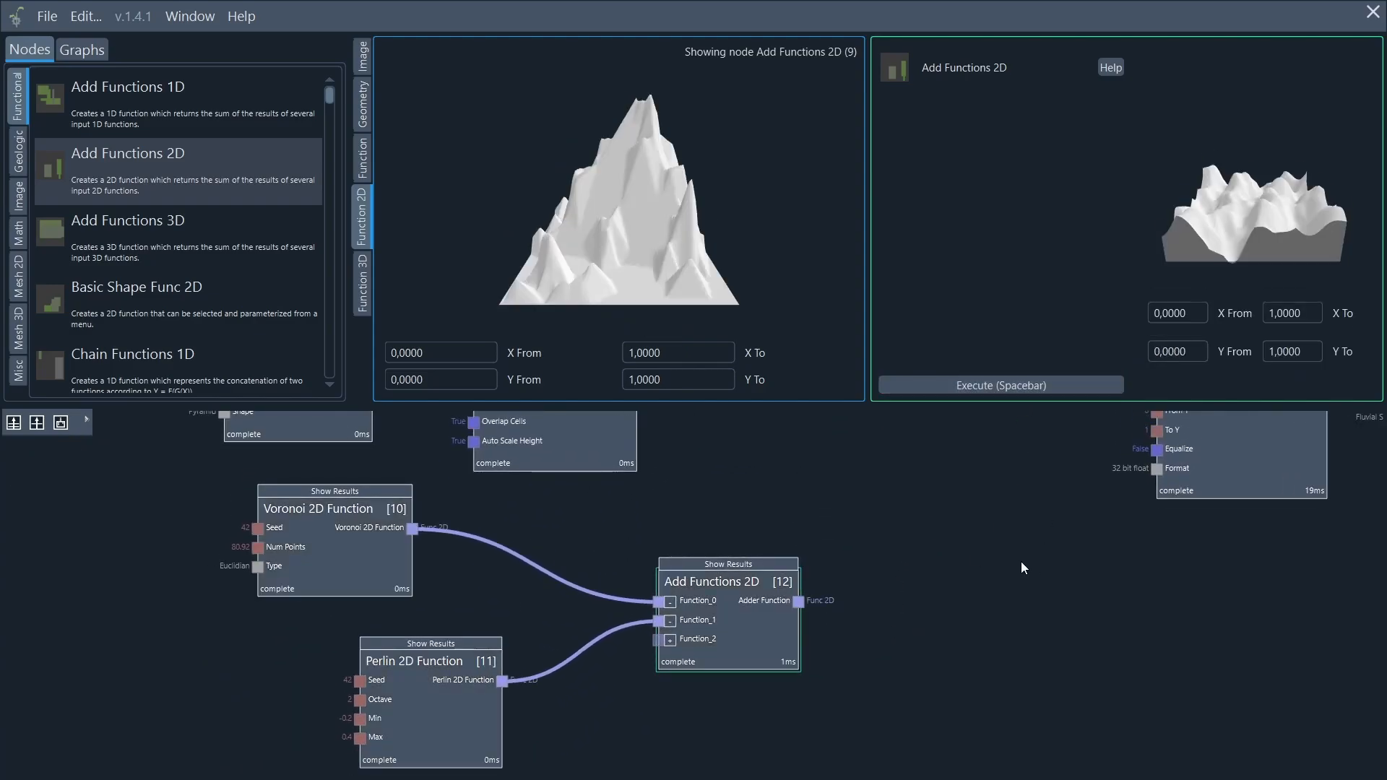
# Step: Show the Voronoi, Perlin and combined Add Functions 2D results one after another, examining the combined surface from several angles
pyautogui.click(351, 488)
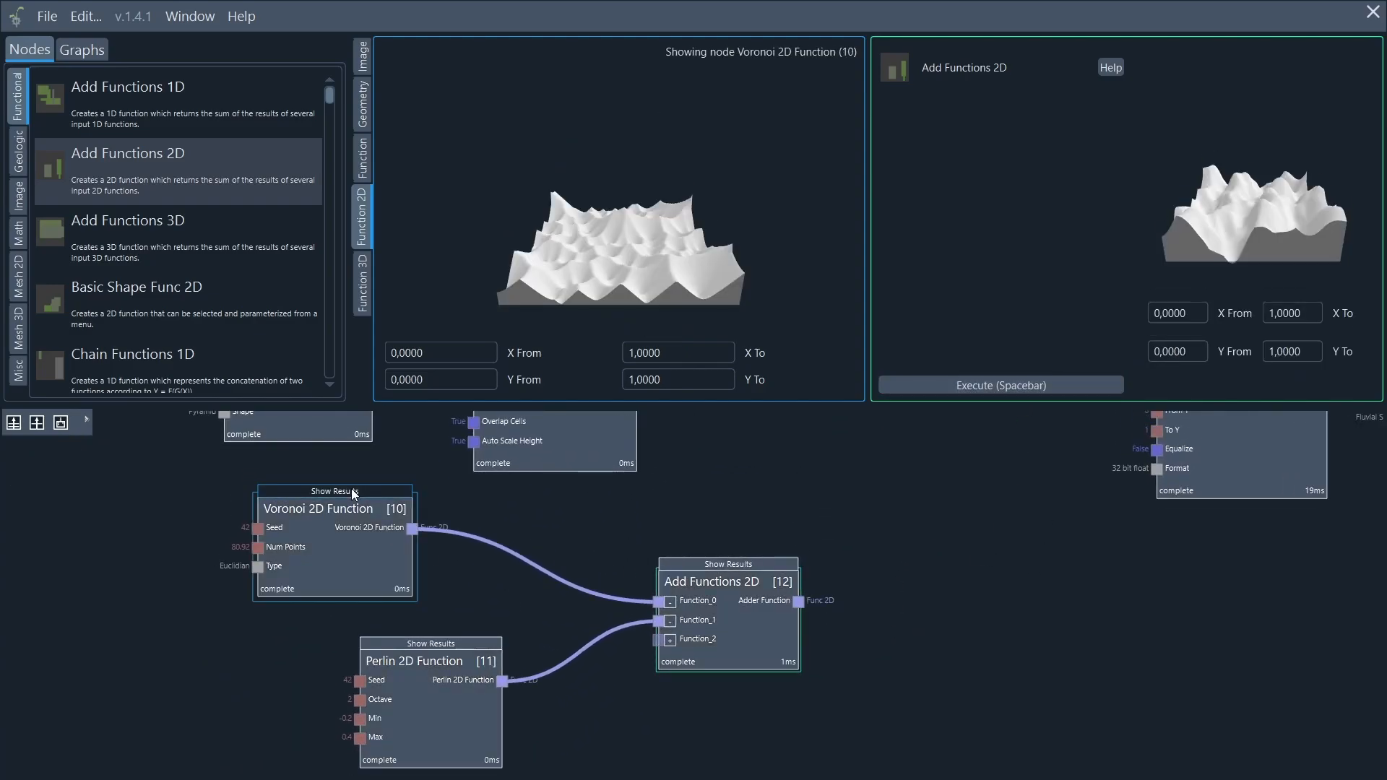
pyautogui.click(410, 643)
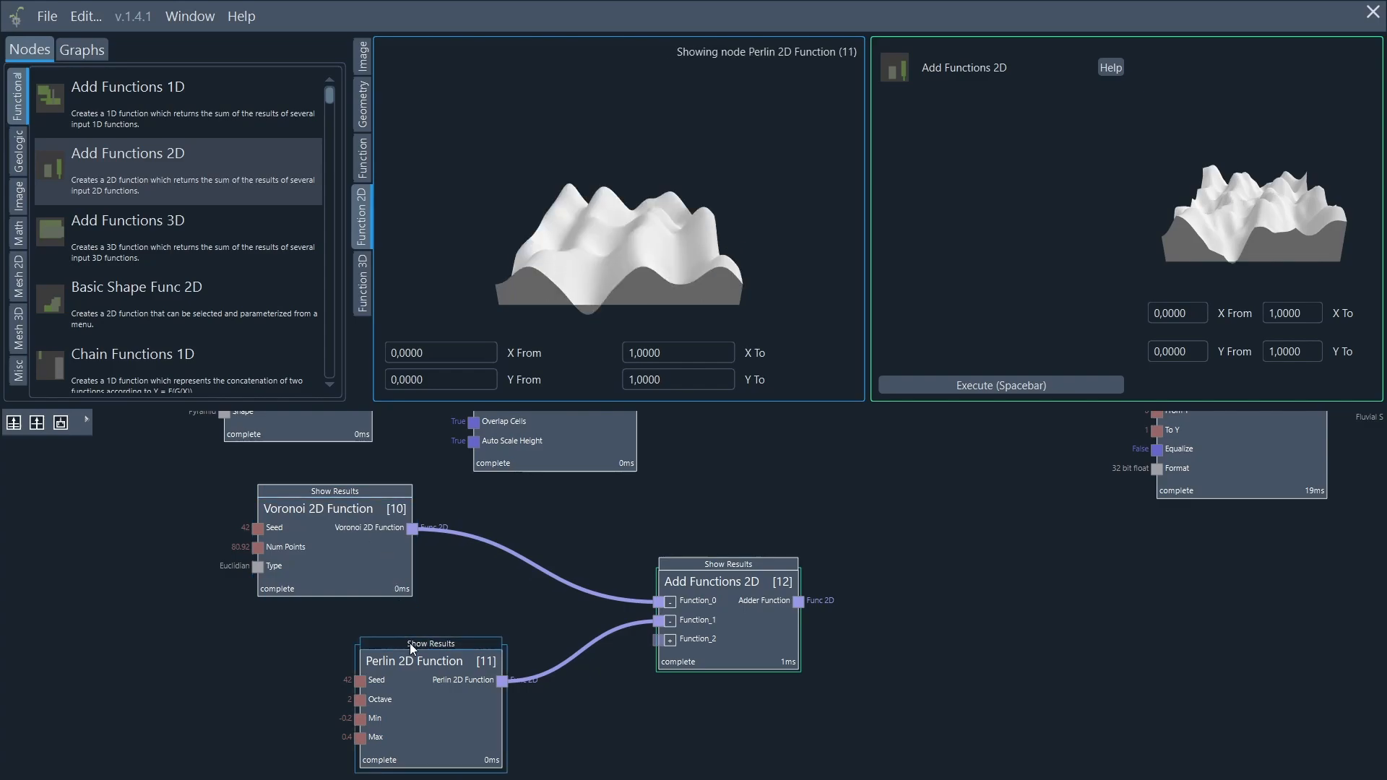
pyautogui.click(684, 566)
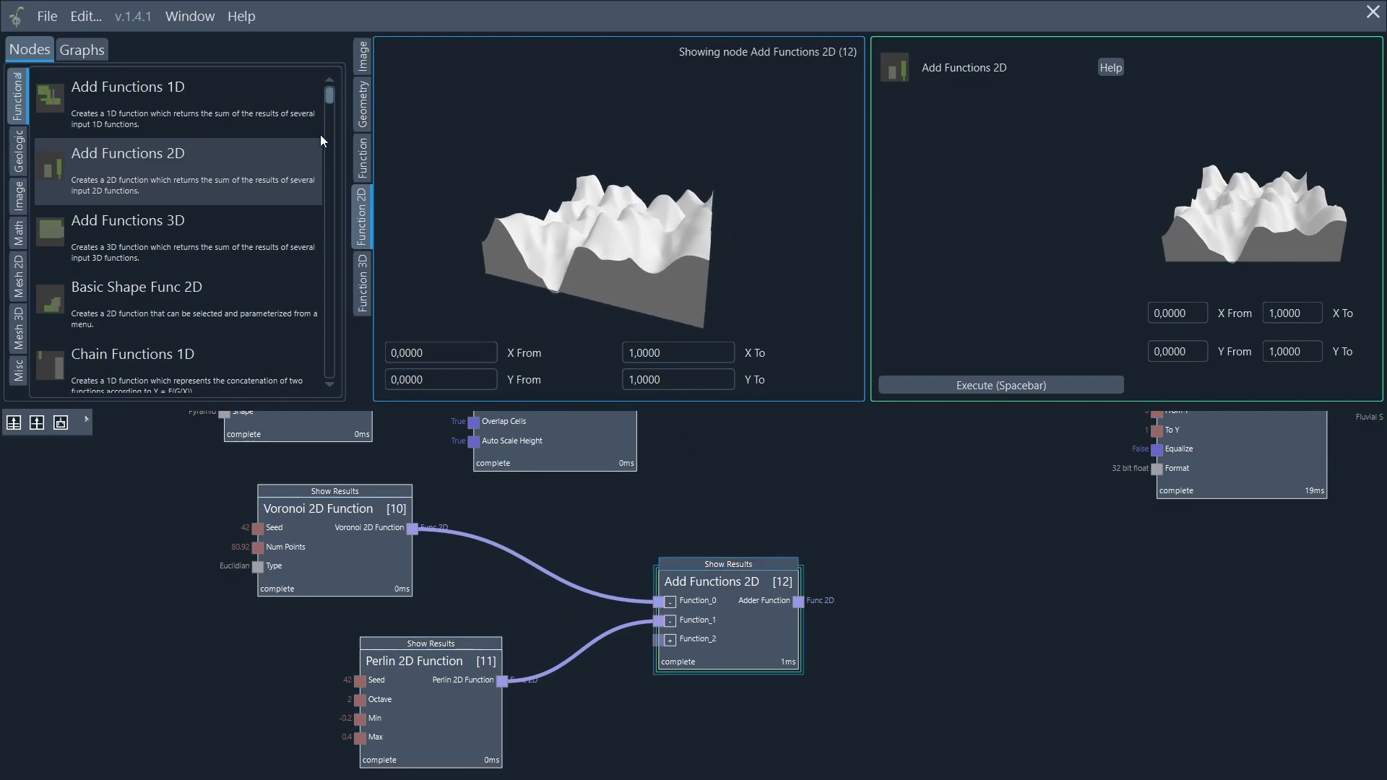
pyautogui.moveTo(319, 134); pyautogui.dragTo(917, 404)
pyautogui.moveTo(640, 214); pyautogui.dragTo(819, 522)
# Step: Compare the results of the two Add Functions 2D nodes in the viewer and move the Voronoi-Perlin one directly below the other
pyautogui.scroll(-1, 842, 509)
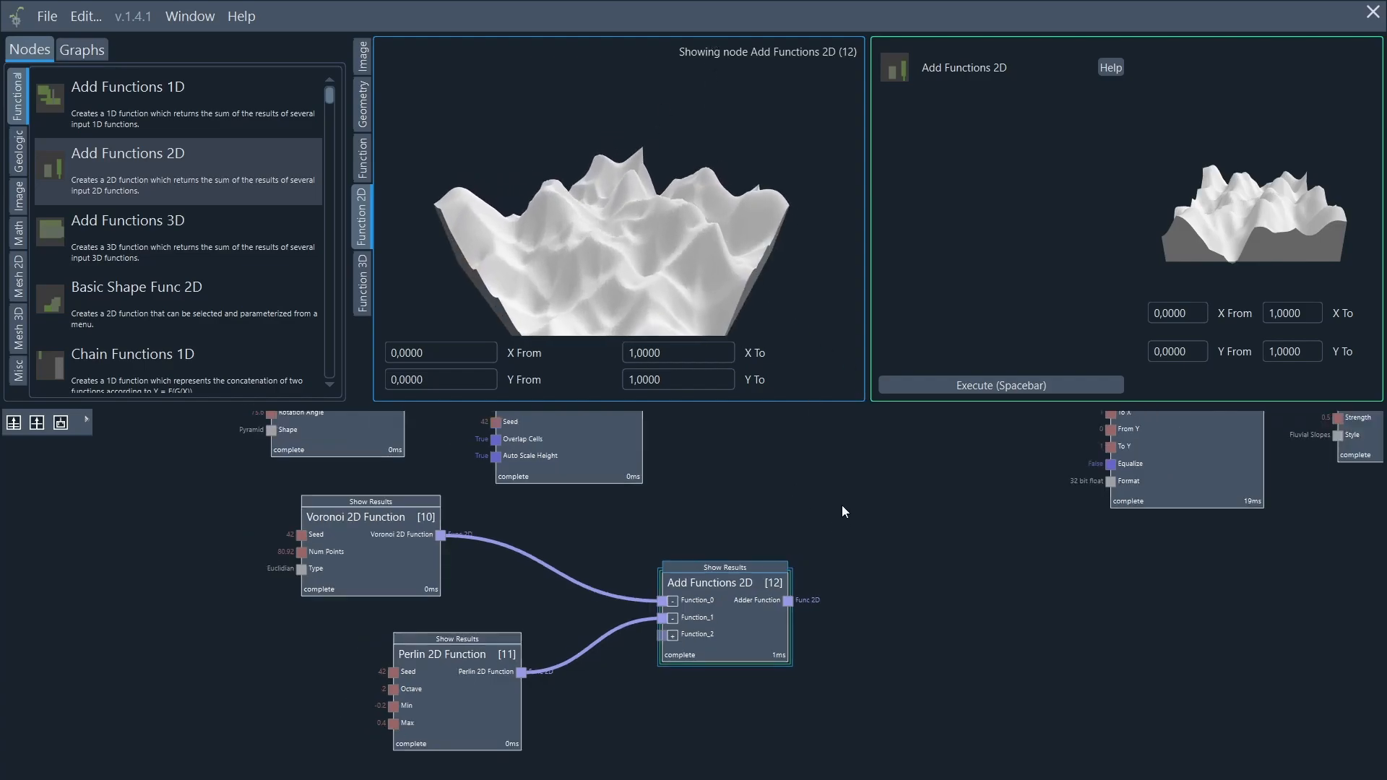
pyautogui.scroll(-3, 842, 505)
pyautogui.moveTo(825, 499); pyautogui.dragTo(587, 680, button='middle')
pyautogui.click(587, 679)
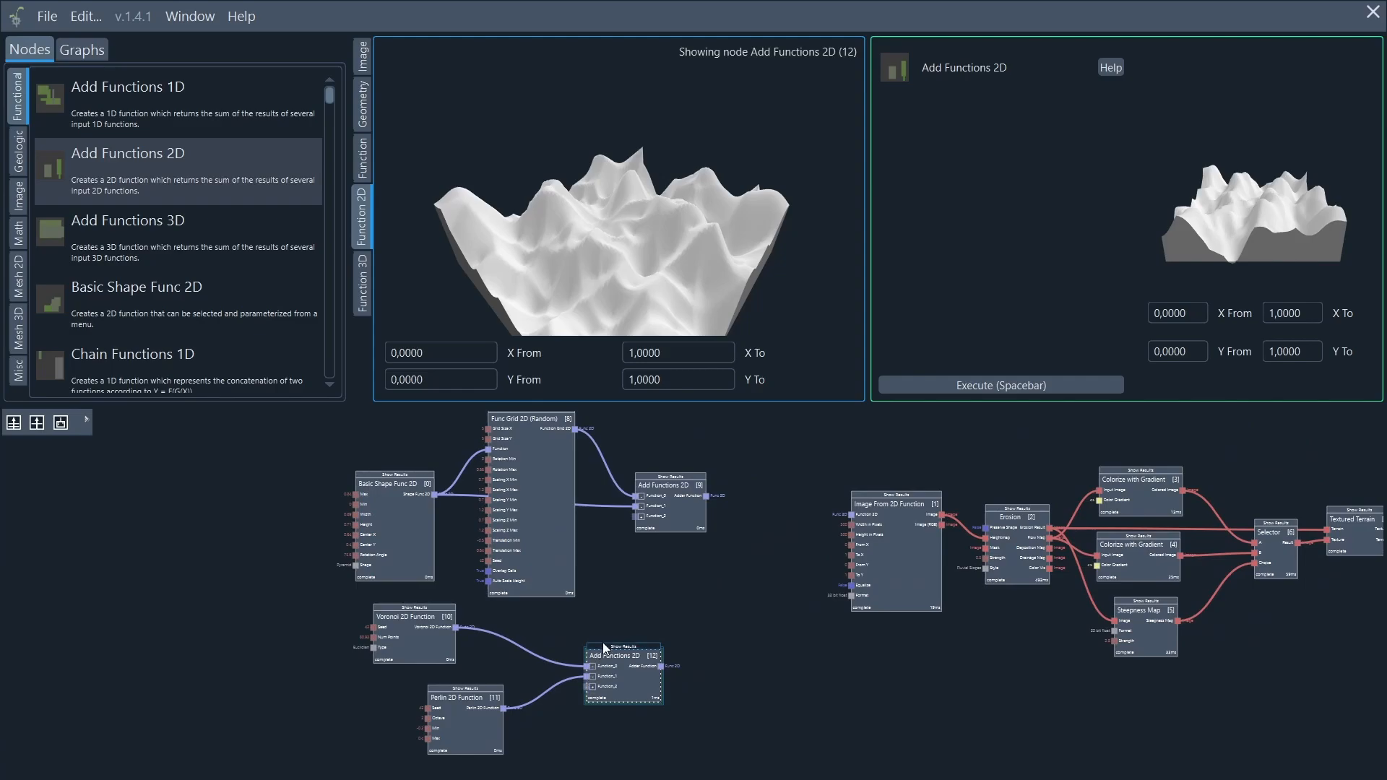
pyautogui.click(664, 475)
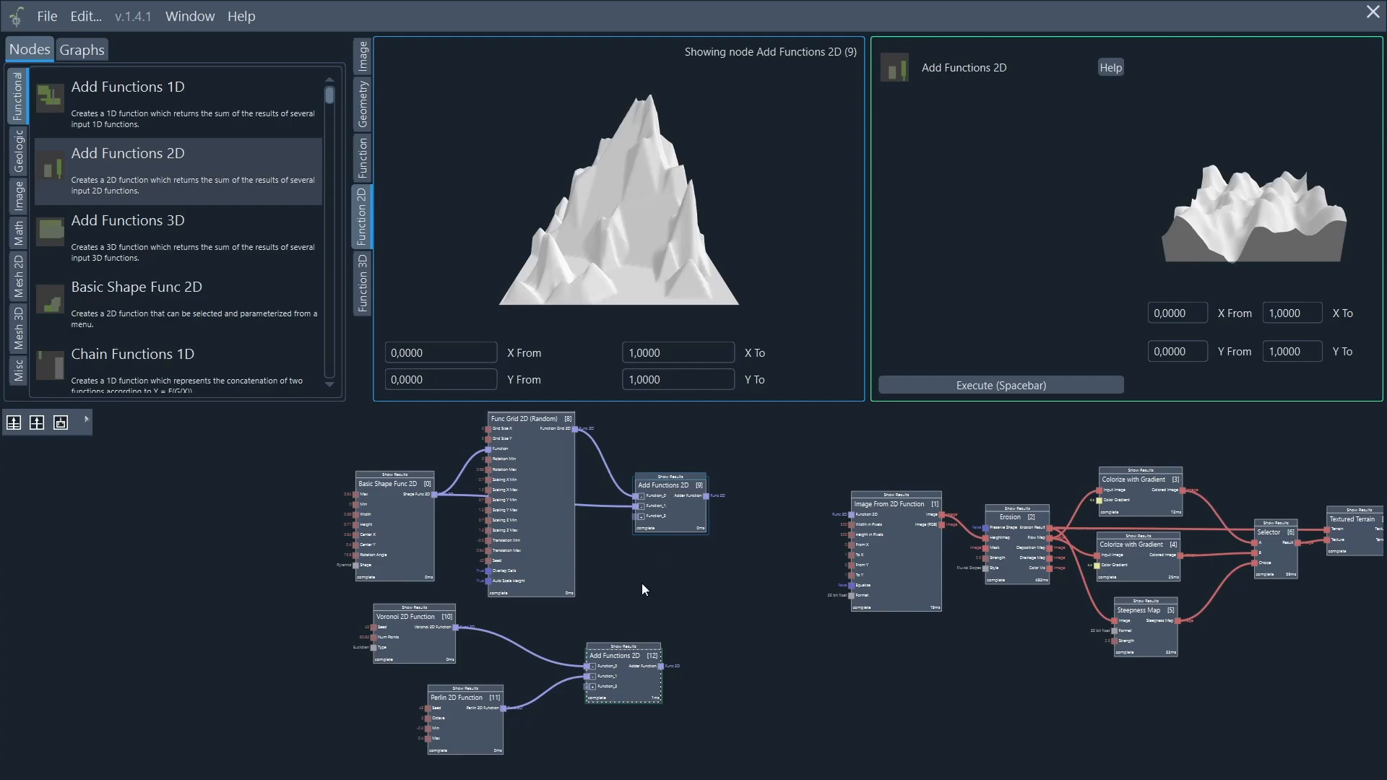
pyautogui.click(627, 646)
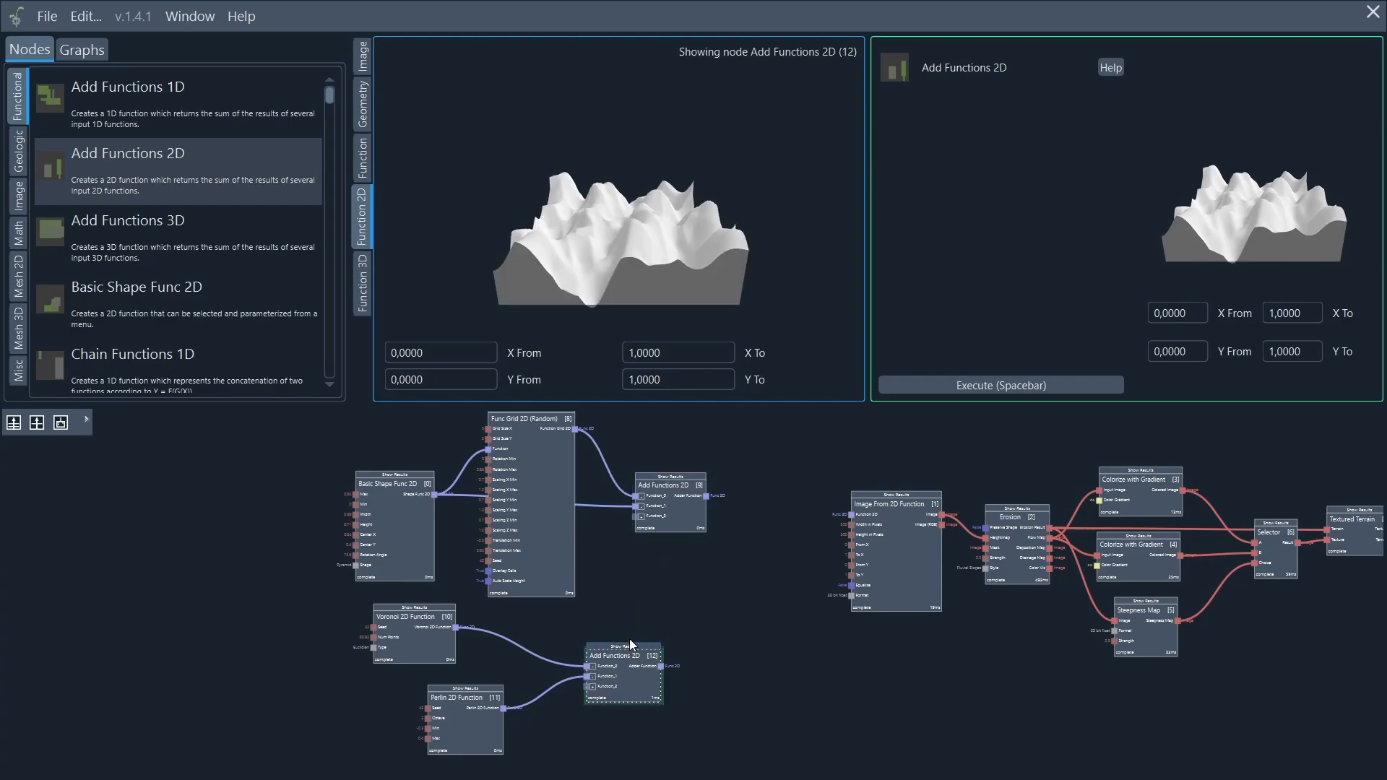
pyautogui.moveTo(630, 639); pyautogui.dragTo(660, 601)
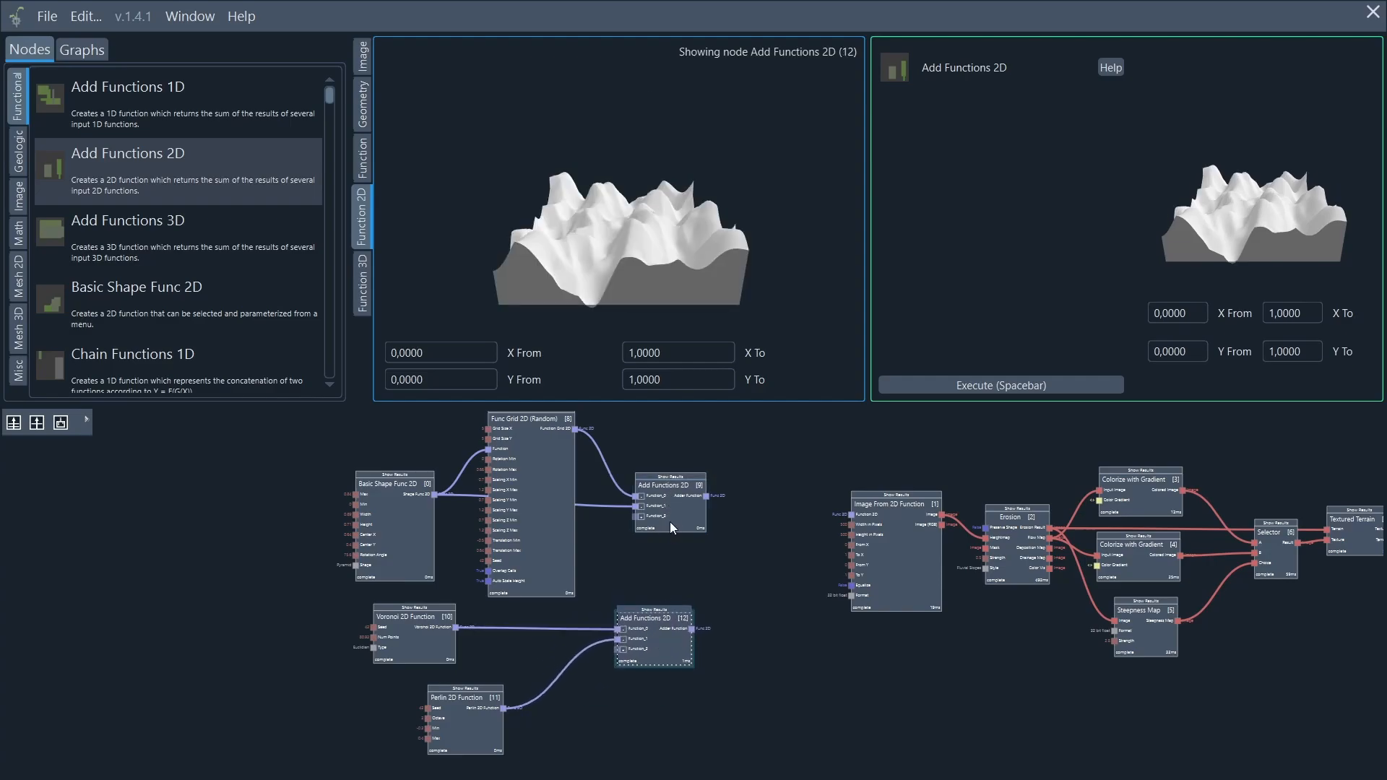
# Step: Align the upper Add Functions 2D node above the lower one and add a Max Func 2D node beside them in the graph
pyautogui.moveTo(670, 521); pyautogui.dragTo(652, 515)
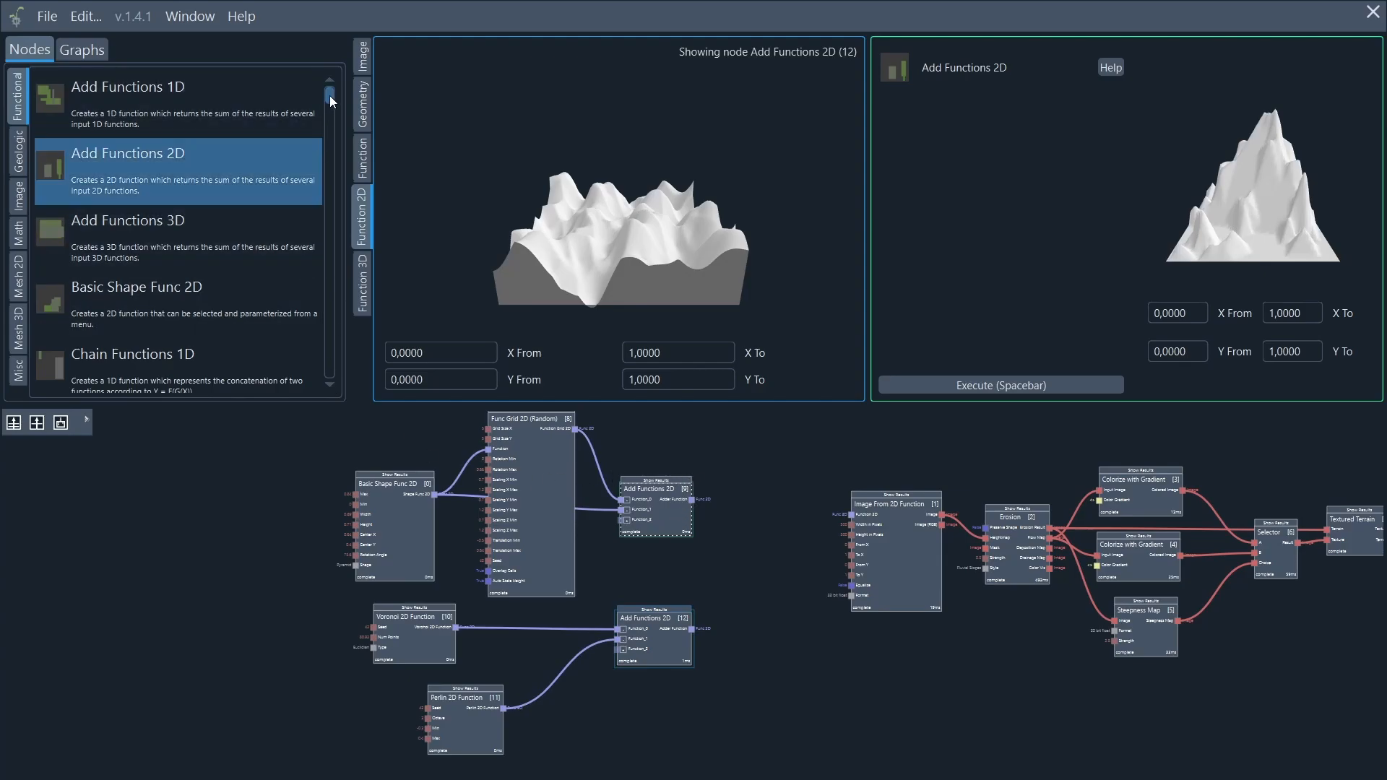
pyautogui.moveTo(330, 95); pyautogui.dragTo(340, 214)
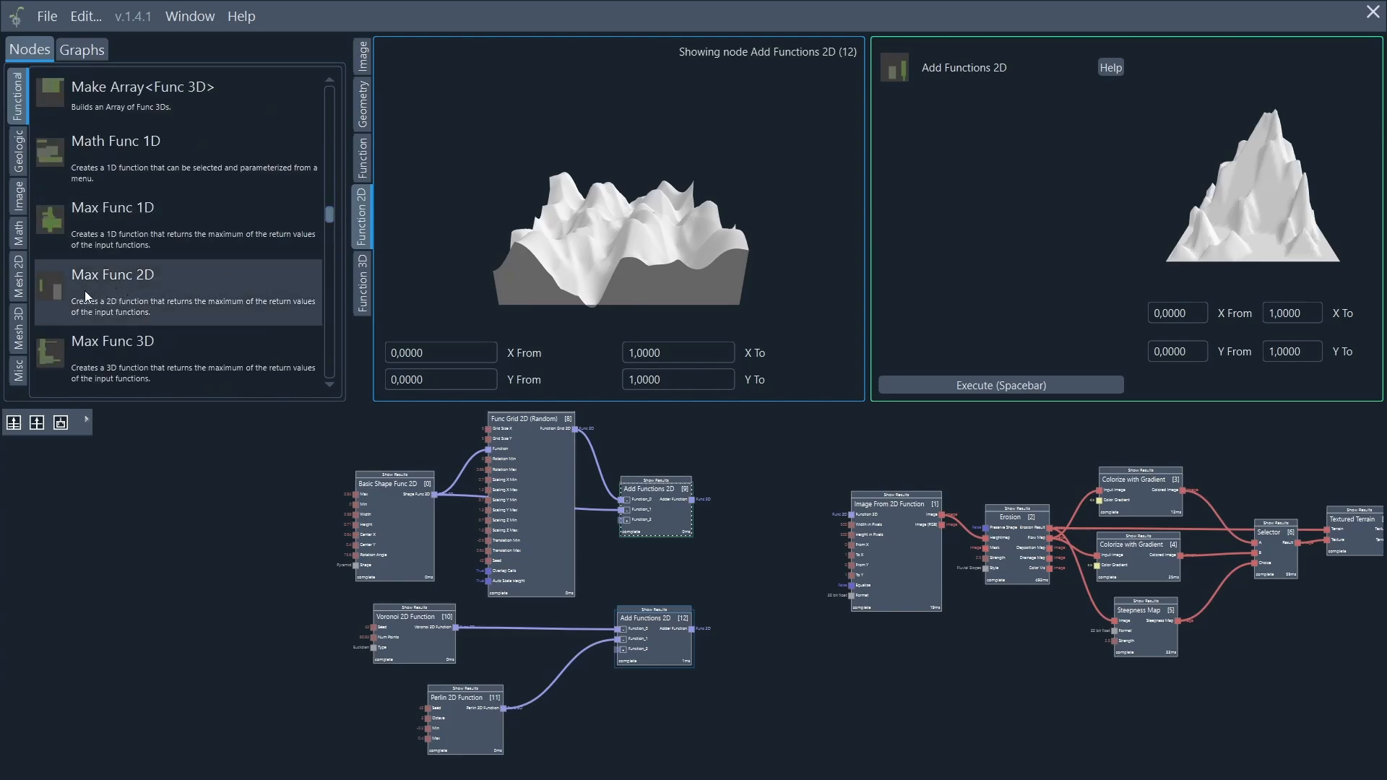
pyautogui.moveTo(85, 290); pyautogui.dragTo(741, 535)
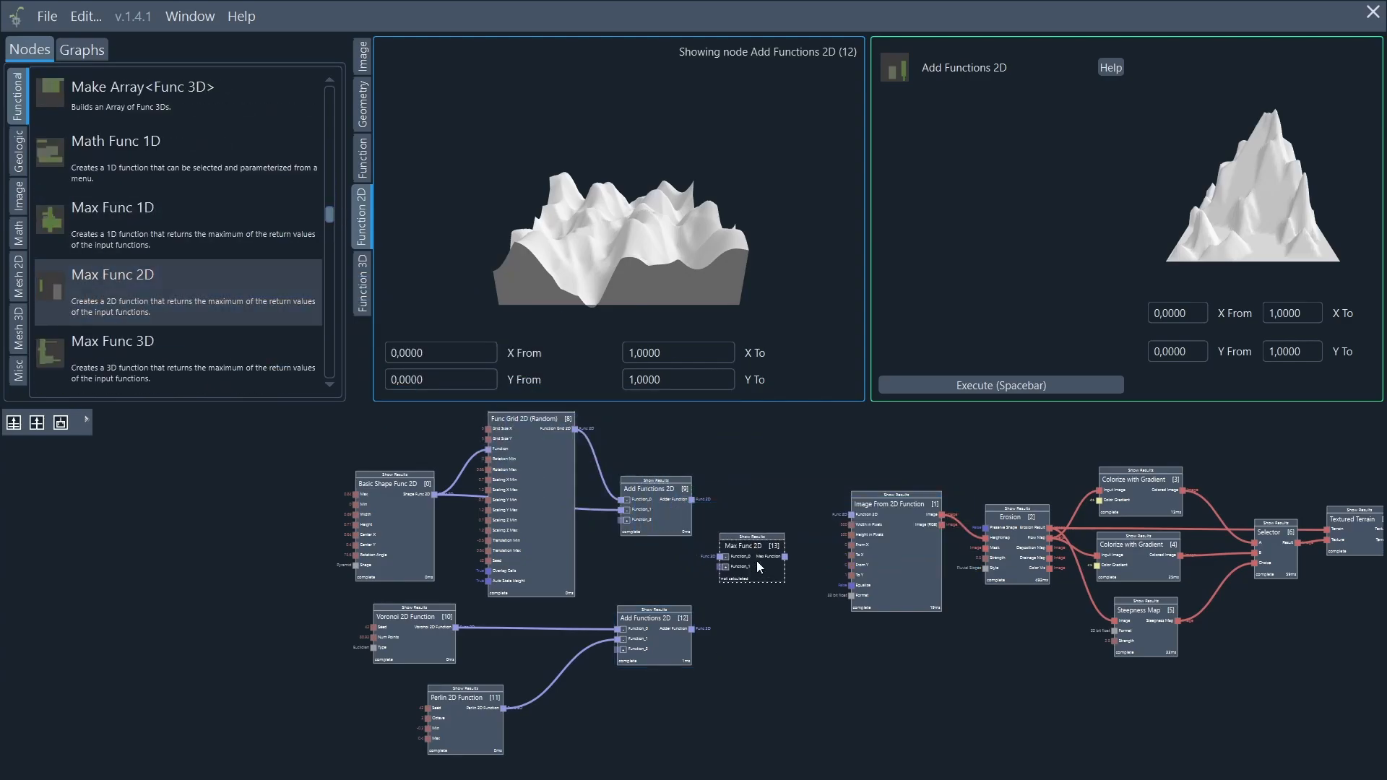
# Step: Connect the two Add Functions 2D outputs to Function_0 and Function_1 of Max Func 2D and execute the node
pyautogui.scroll(3, 674, 574)
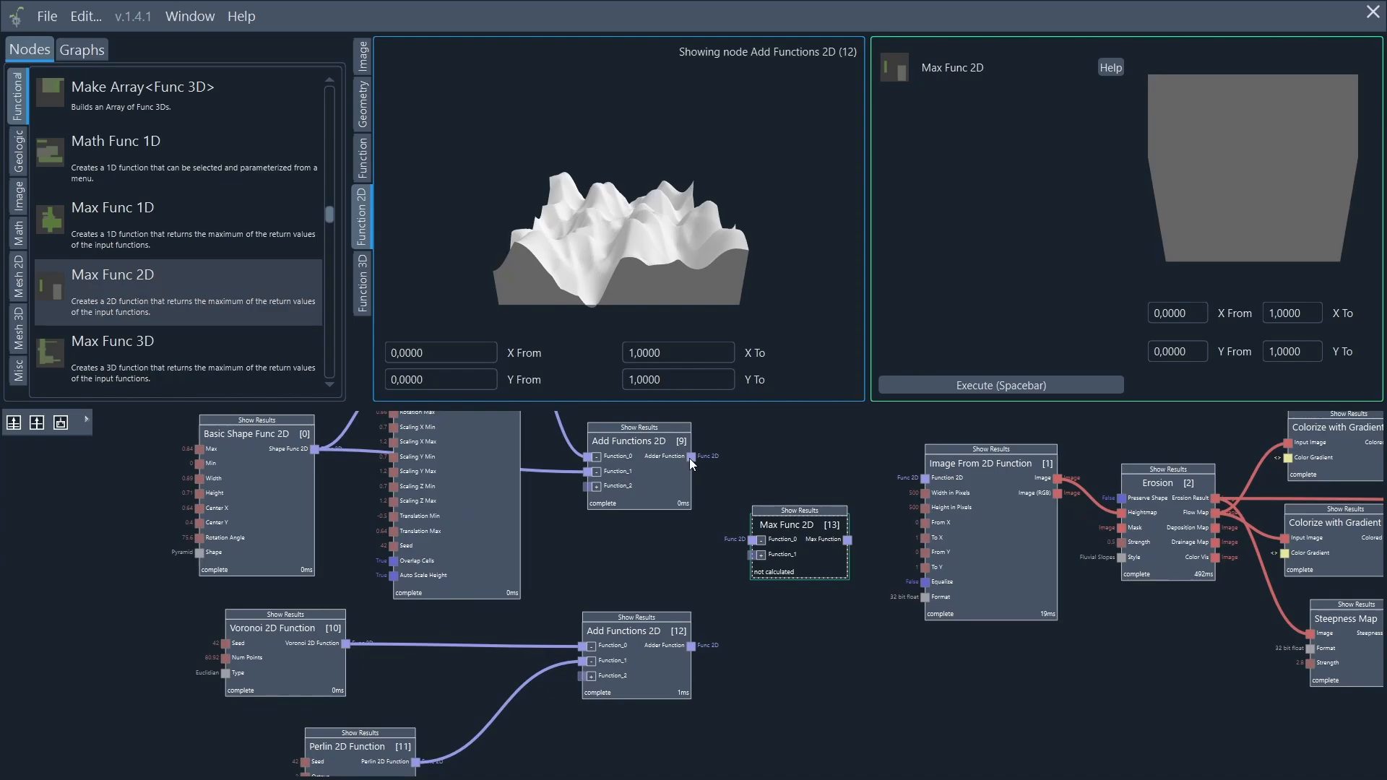
pyautogui.moveTo(689, 458); pyautogui.dragTo(753, 540)
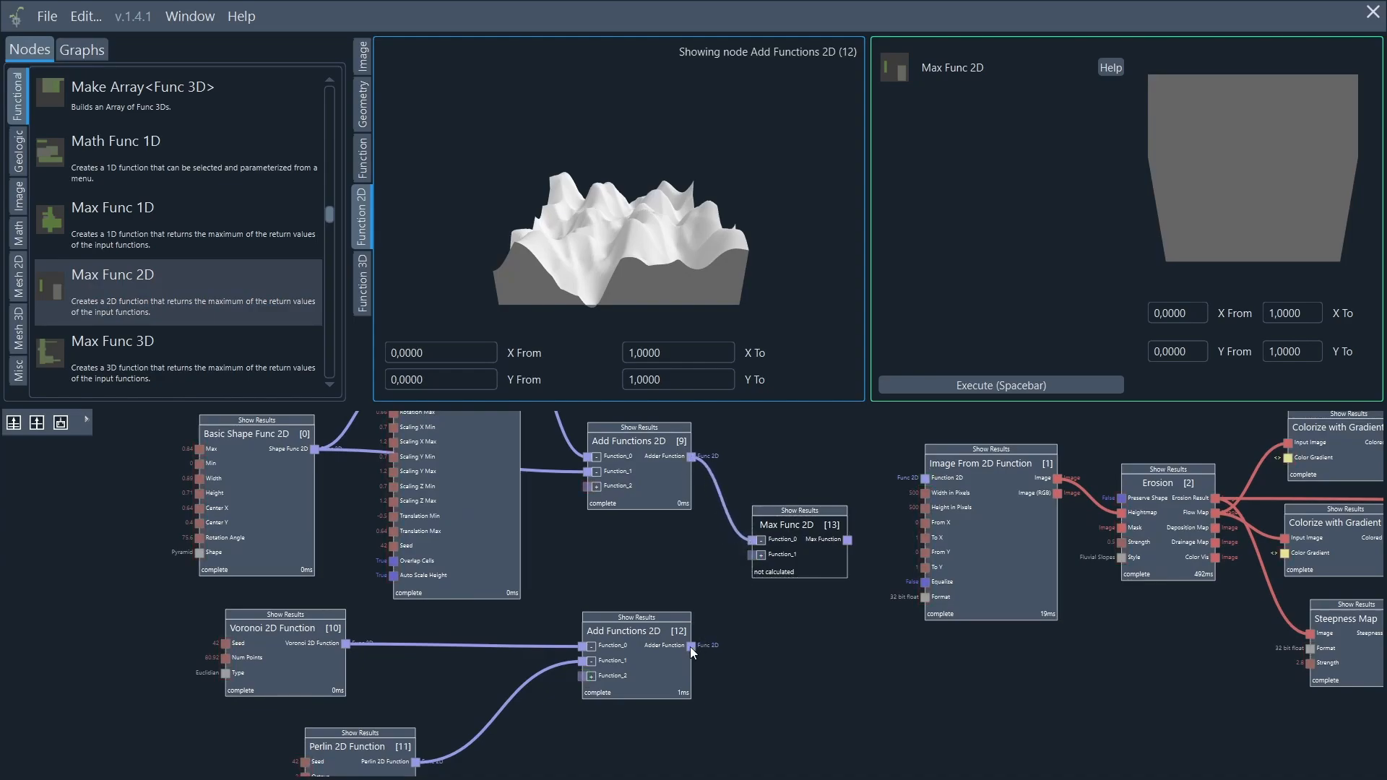
pyautogui.moveTo(691, 646); pyautogui.dragTo(753, 555)
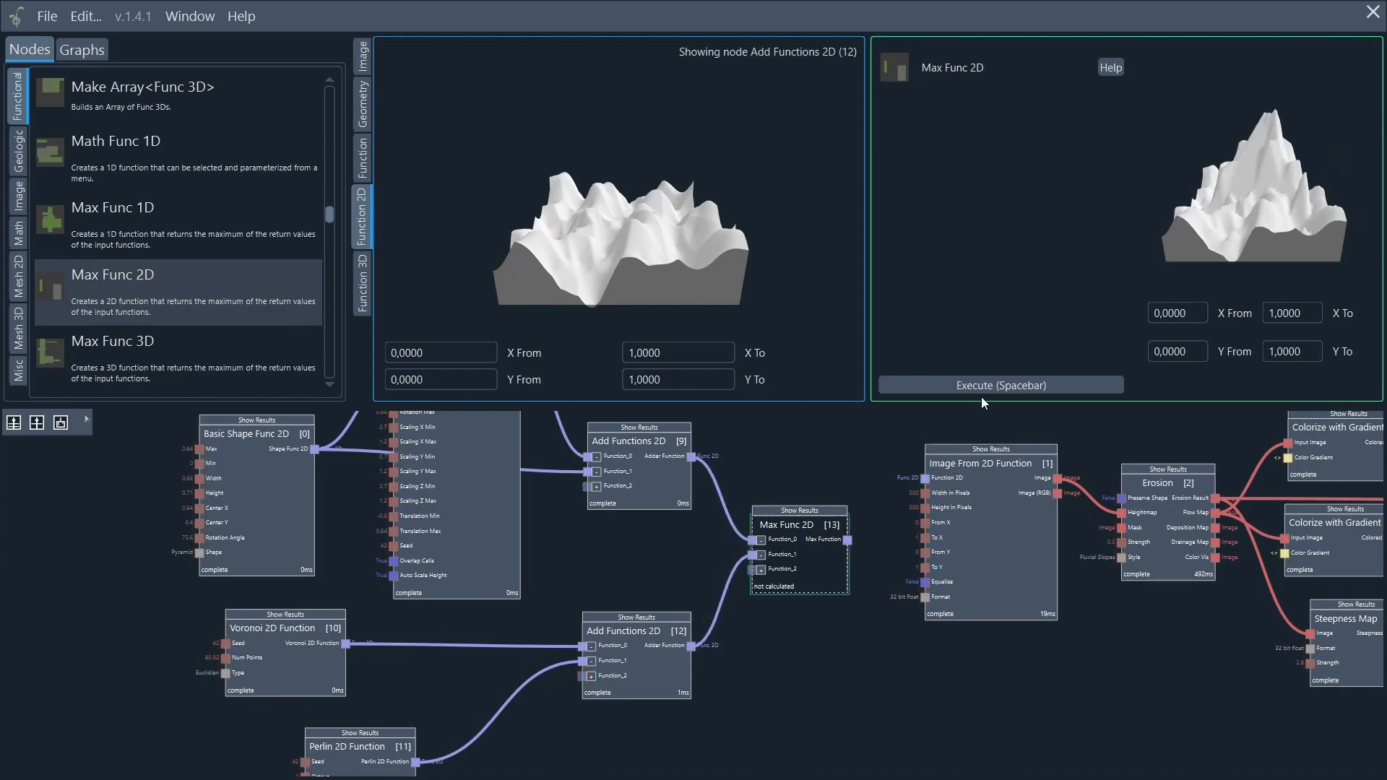
pyautogui.click(994, 381)
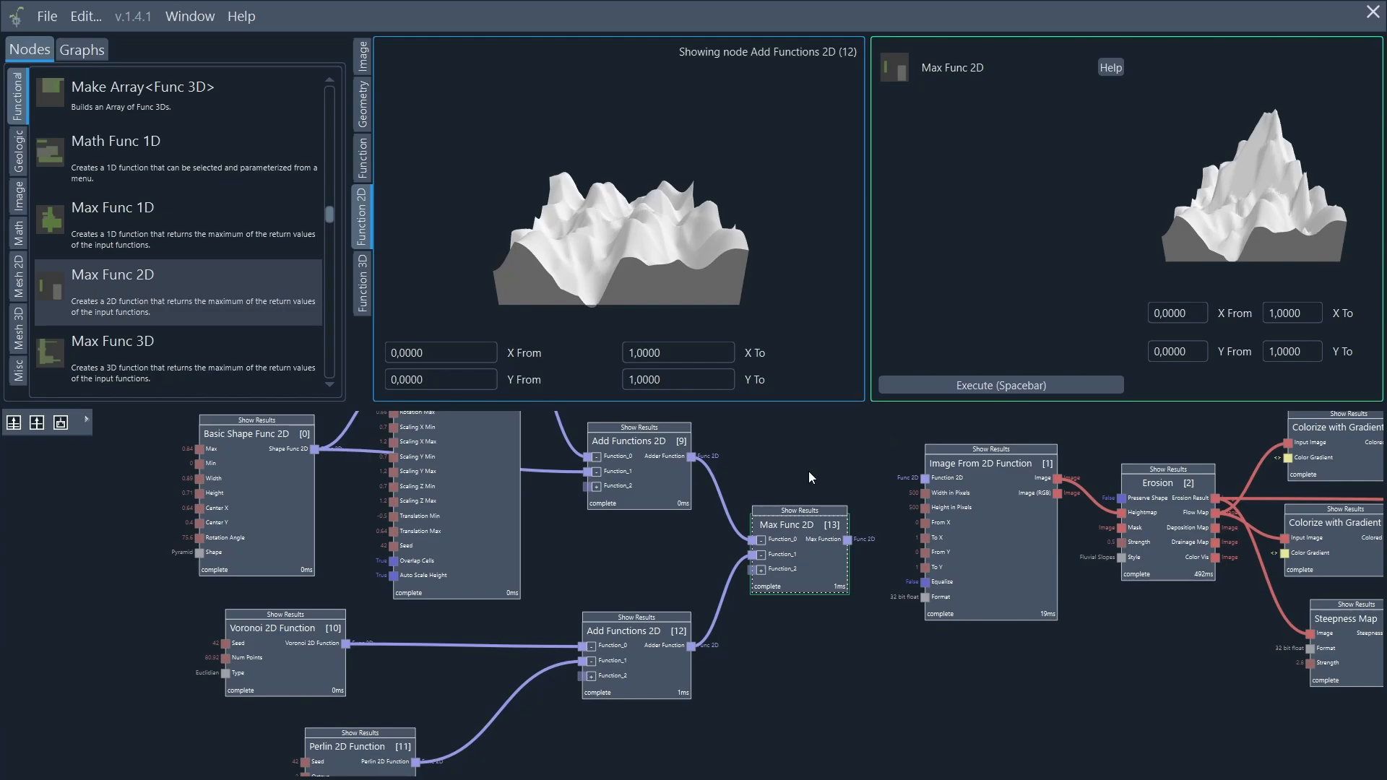
# Step: Compare the results of both Add Functions 2D nodes with Max Func 2D, examining the merged surface from several angles
pyautogui.click(799, 510)
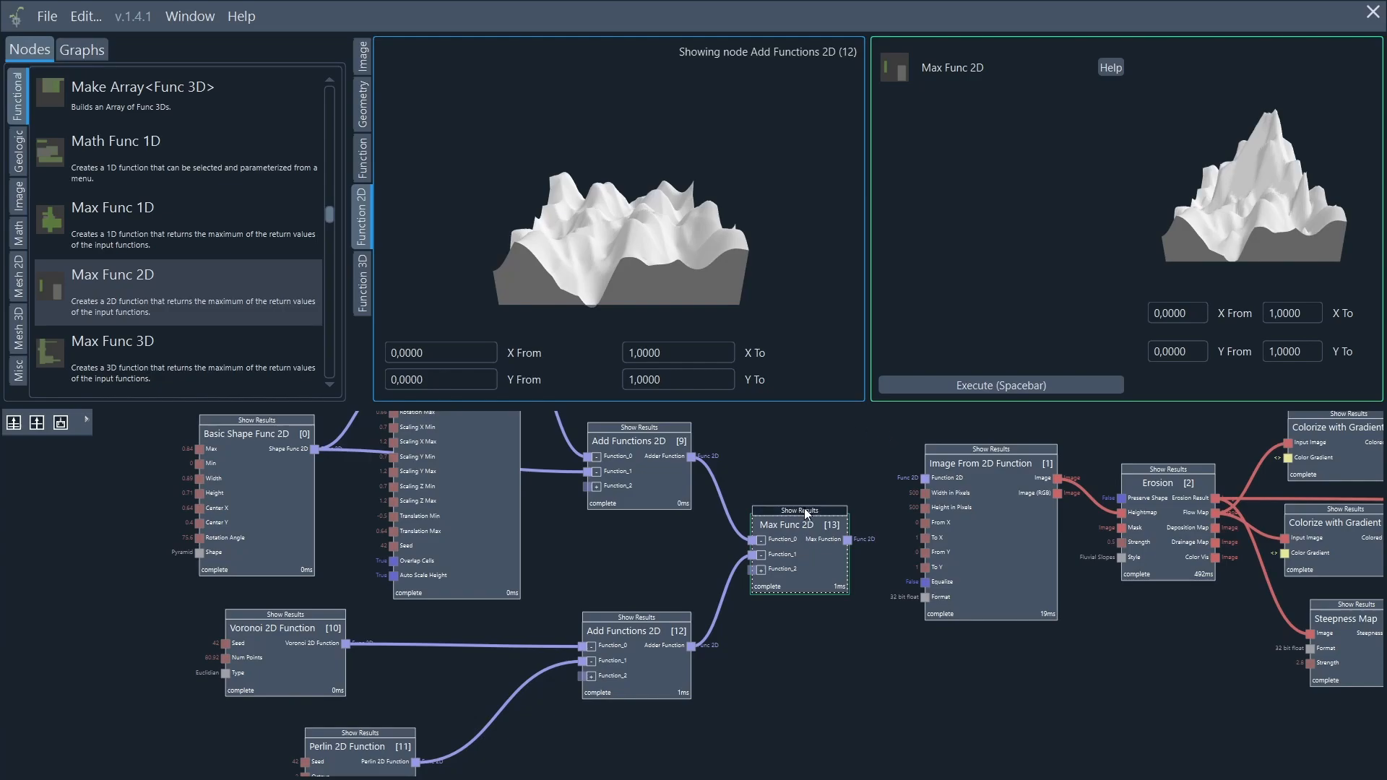
pyautogui.click(644, 427)
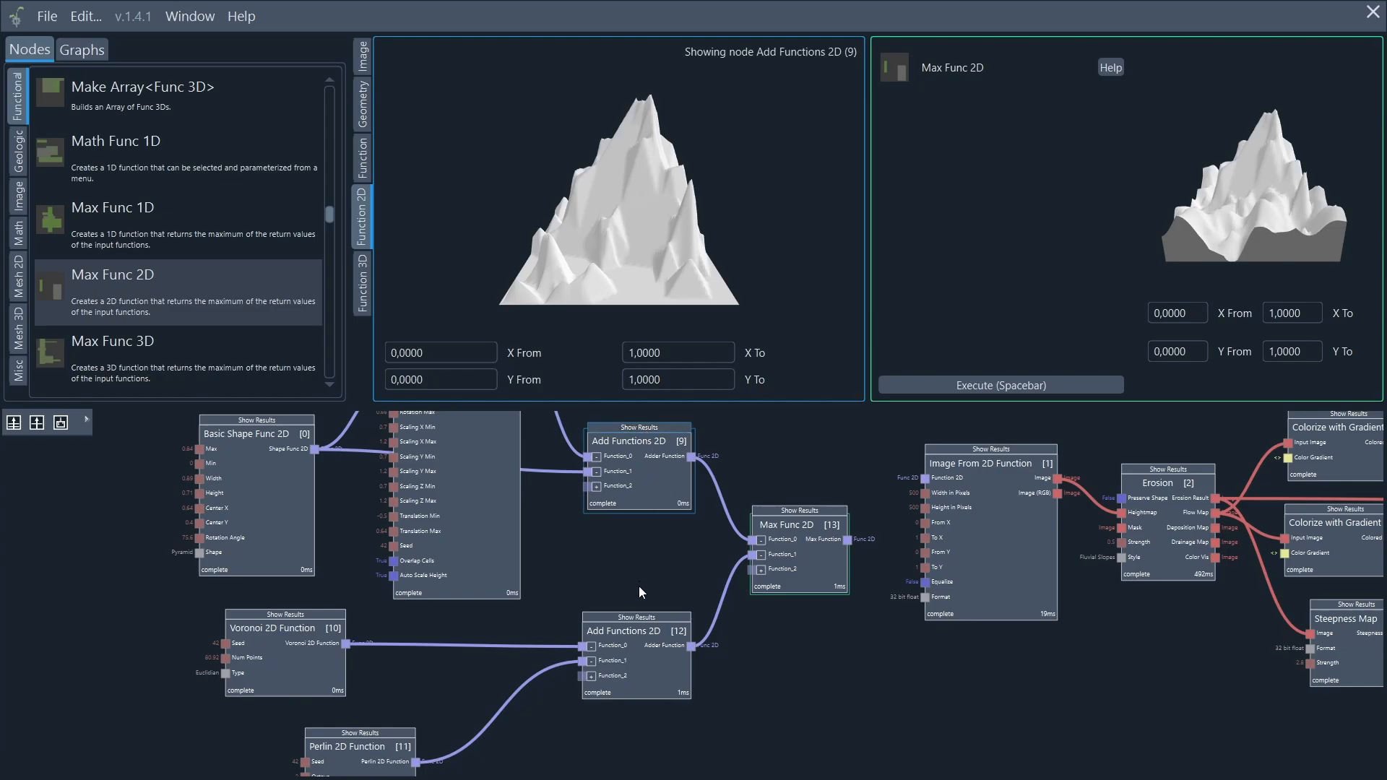
pyautogui.click(637, 618)
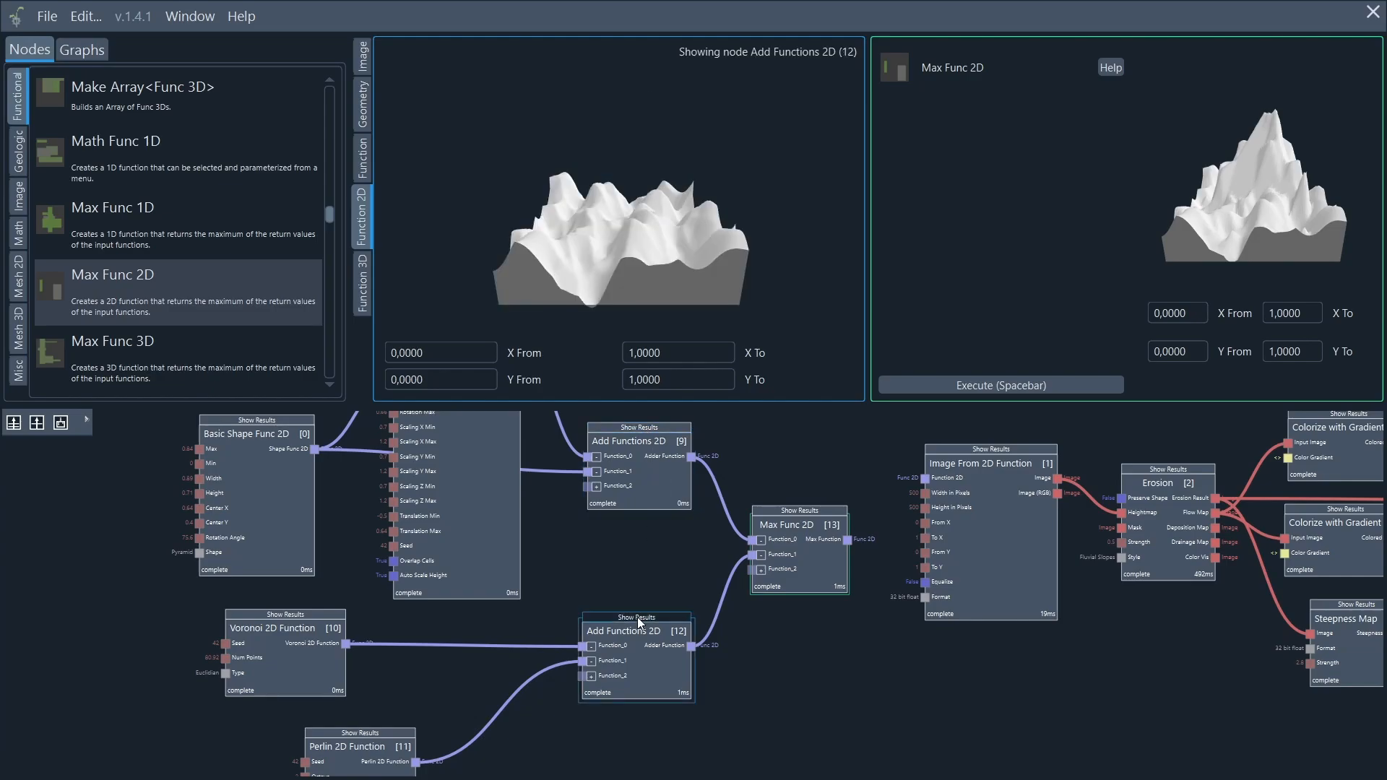
pyautogui.click(790, 512)
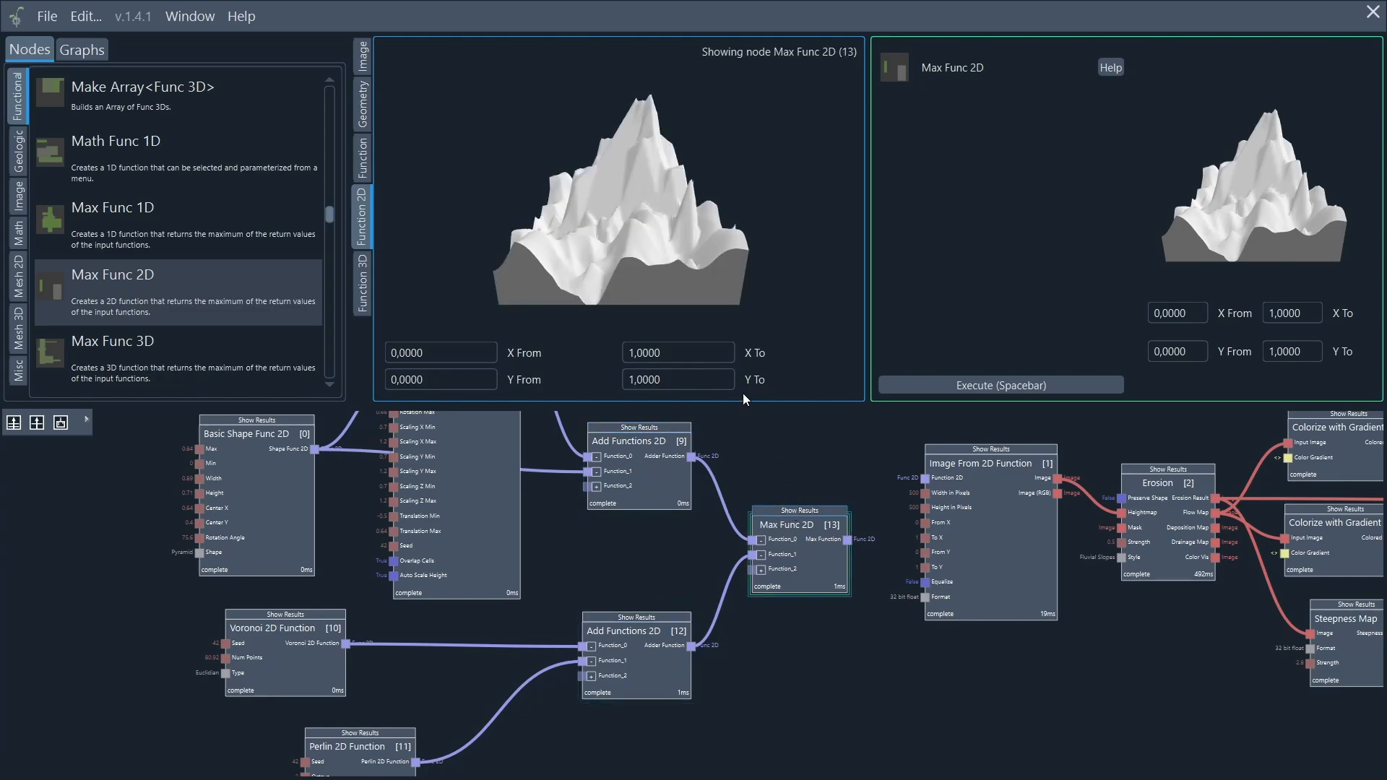
pyautogui.moveTo(535, 152); pyautogui.dragTo(1163, 382)
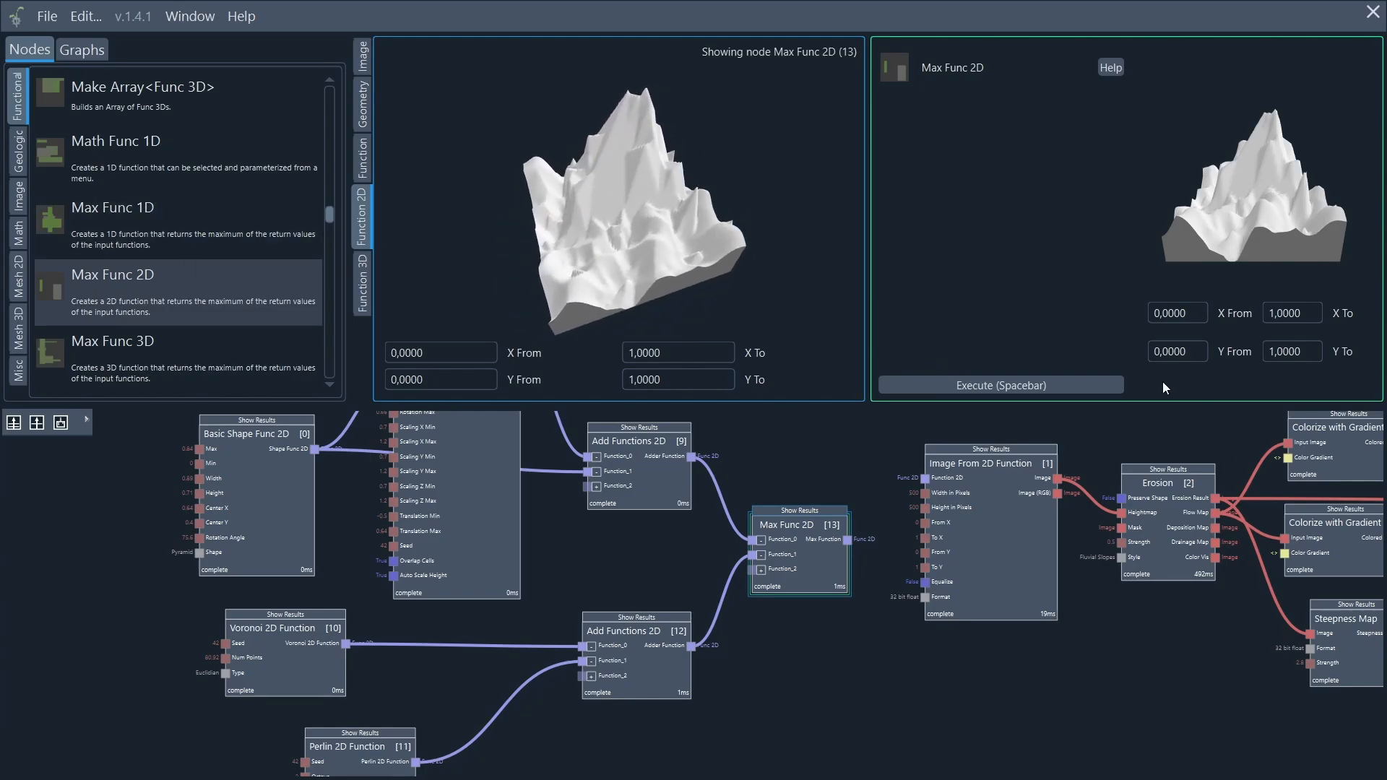
pyautogui.moveTo(534, 203); pyautogui.dragTo(882, 84)
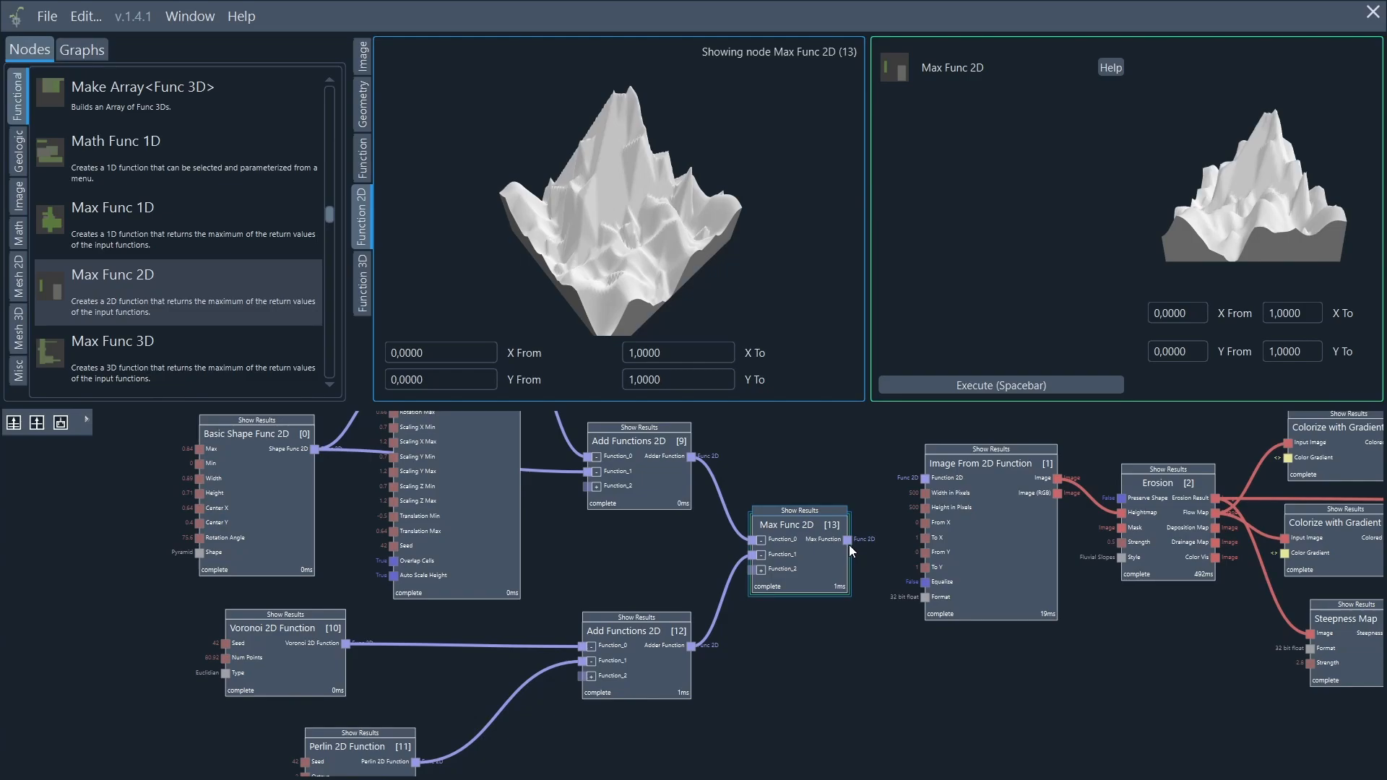
# Step: Connect the Max Func 2D output to the Function 2D input of Image From 2D Function and execute the graph
pyautogui.moveTo(849, 541); pyautogui.dragTo(858, 542)
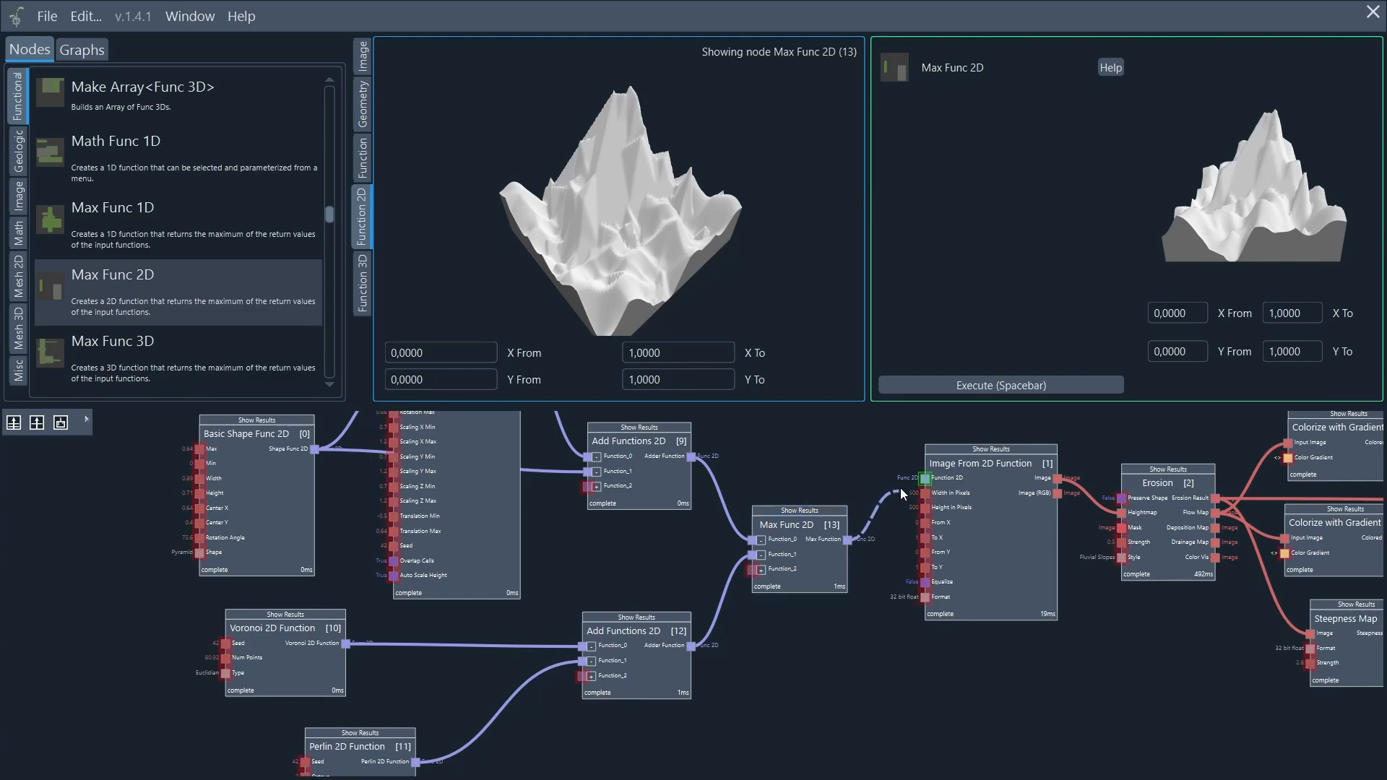
pyautogui.moveTo(900, 487); pyautogui.dragTo(928, 480)
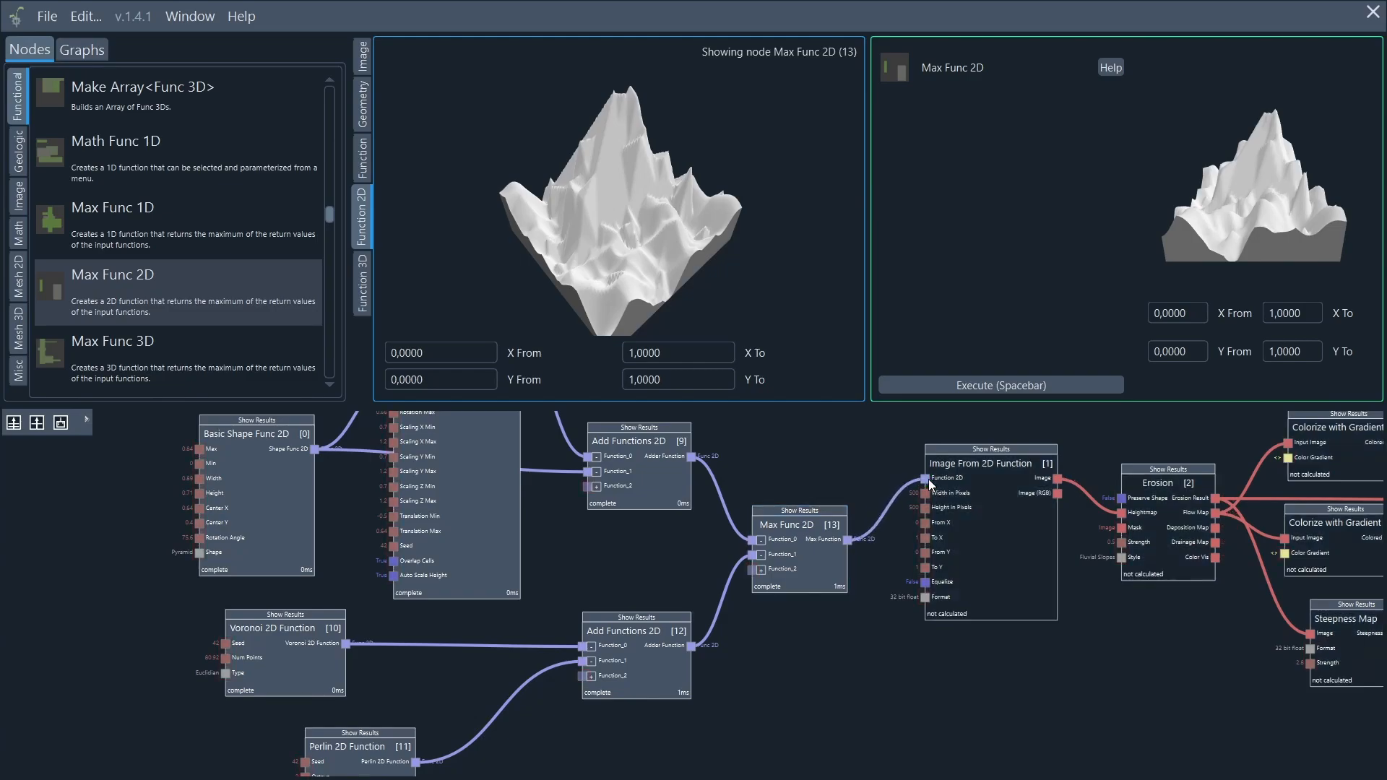
pyautogui.scroll(-3, 1116, 593)
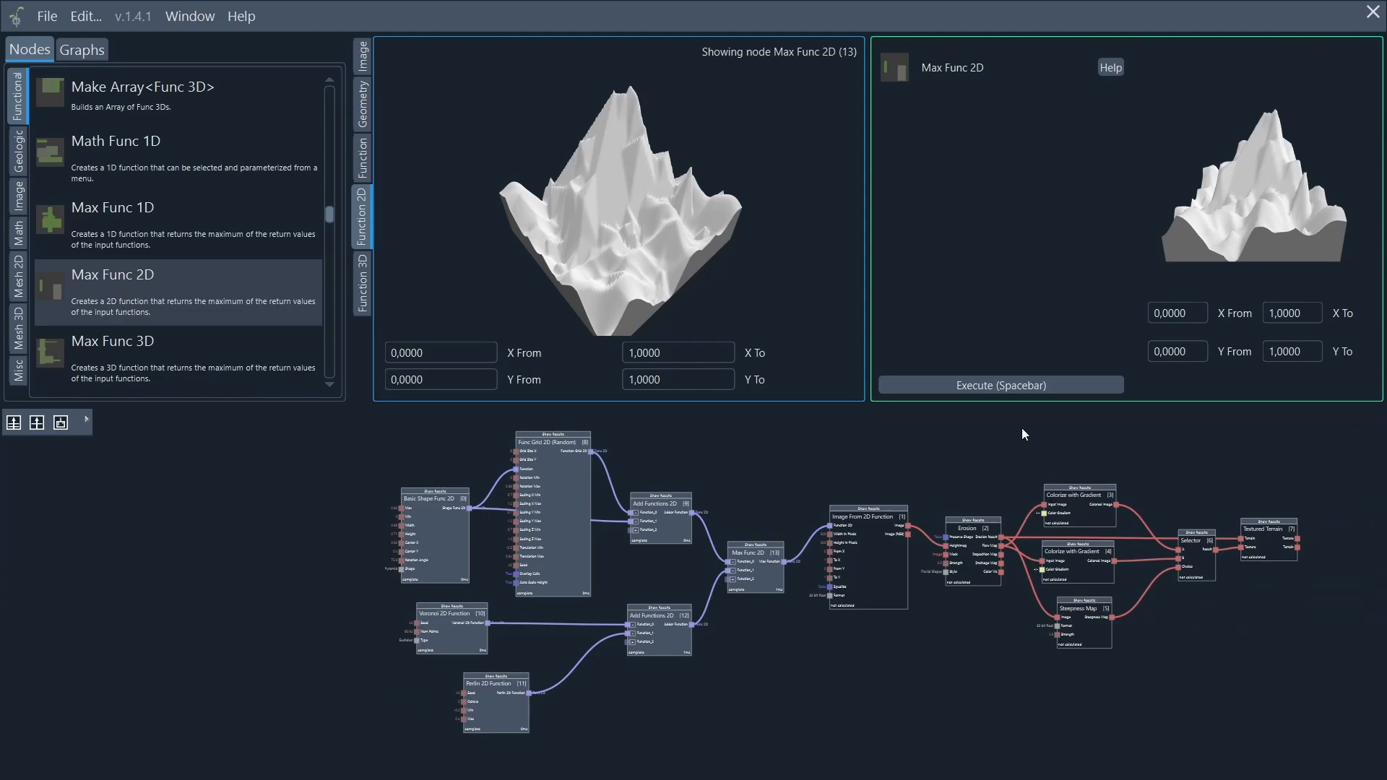
pyautogui.click(1001, 384)
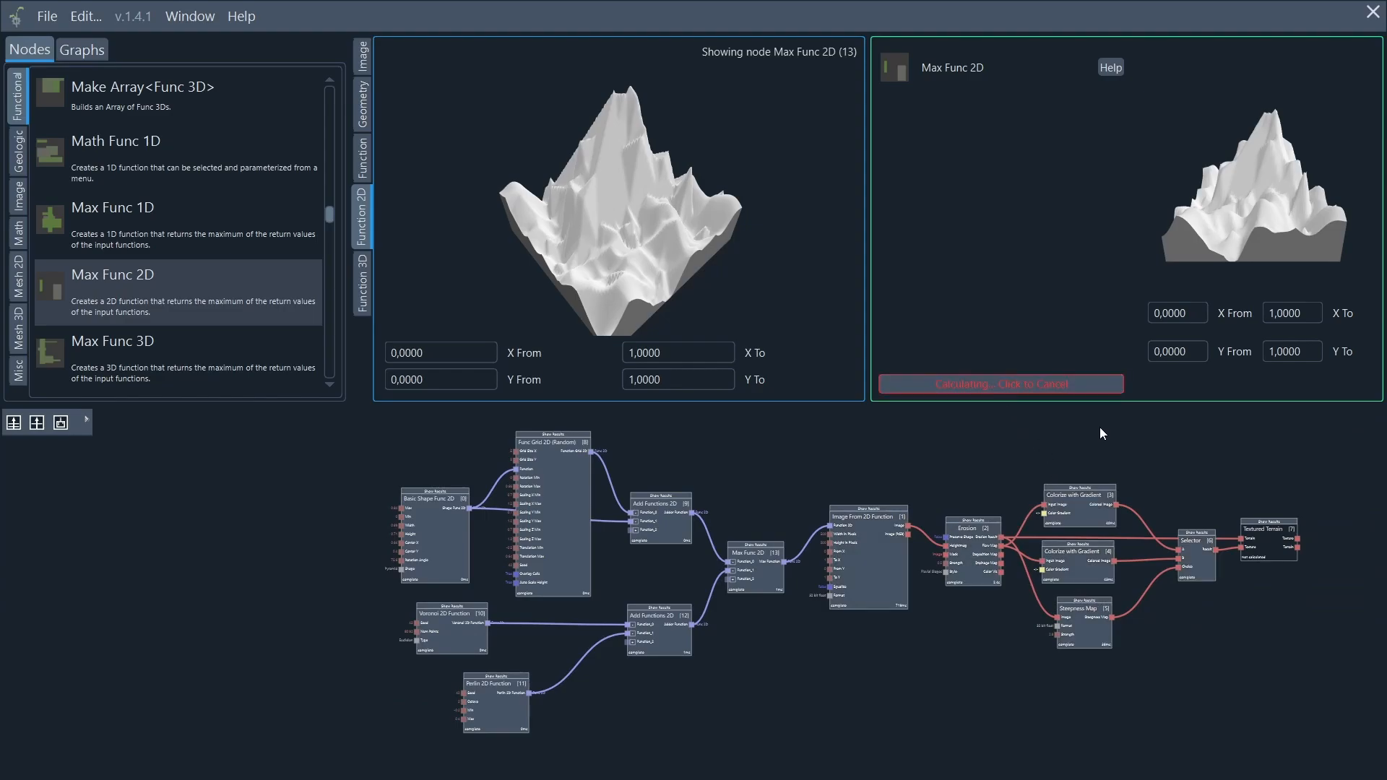
# Step: Show the Textured Terrain result and examine the eroded mountain up close and from several angles
pyautogui.click(1272, 527)
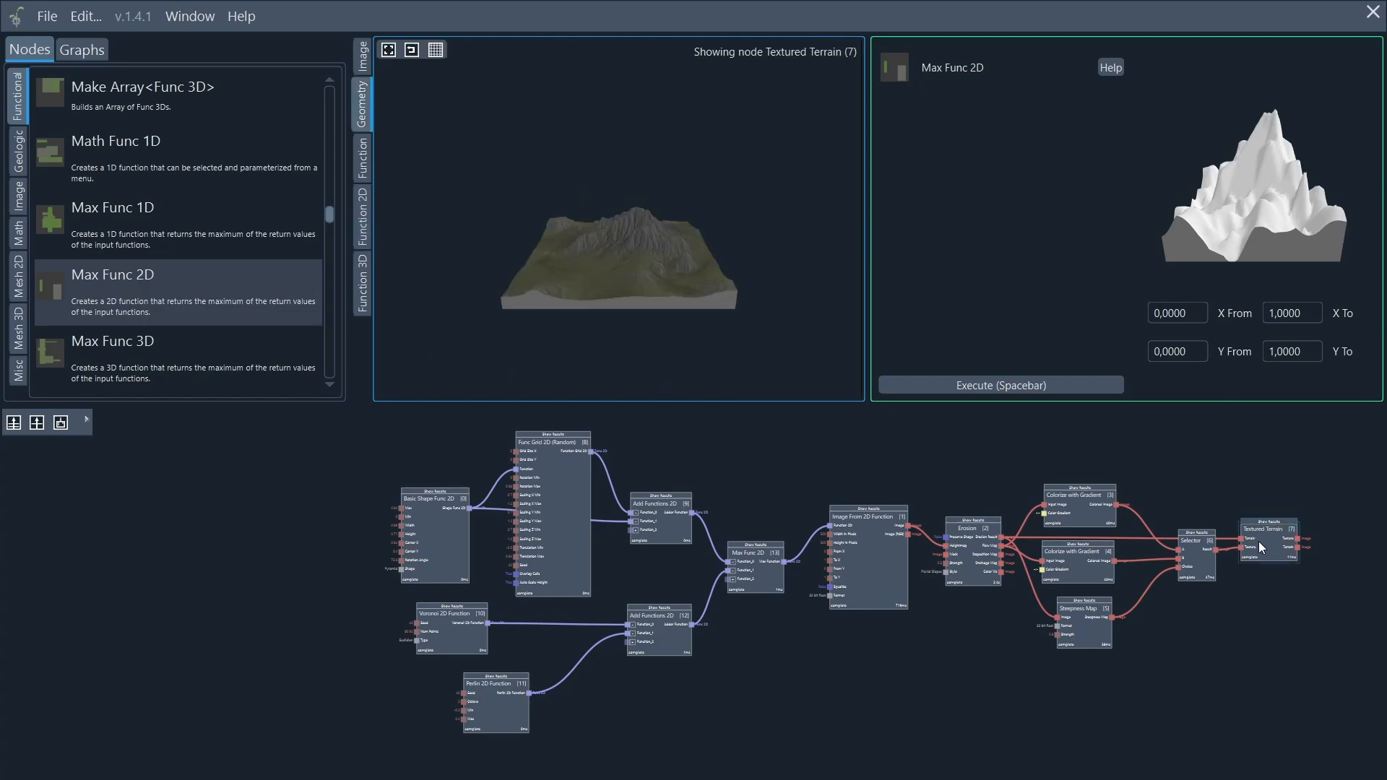
pyautogui.moveTo(531, 237); pyautogui.dragTo(241, 145)
pyautogui.scroll(5, 666, 214)
pyautogui.moveTo(711, 298); pyautogui.dragTo(172, 95)
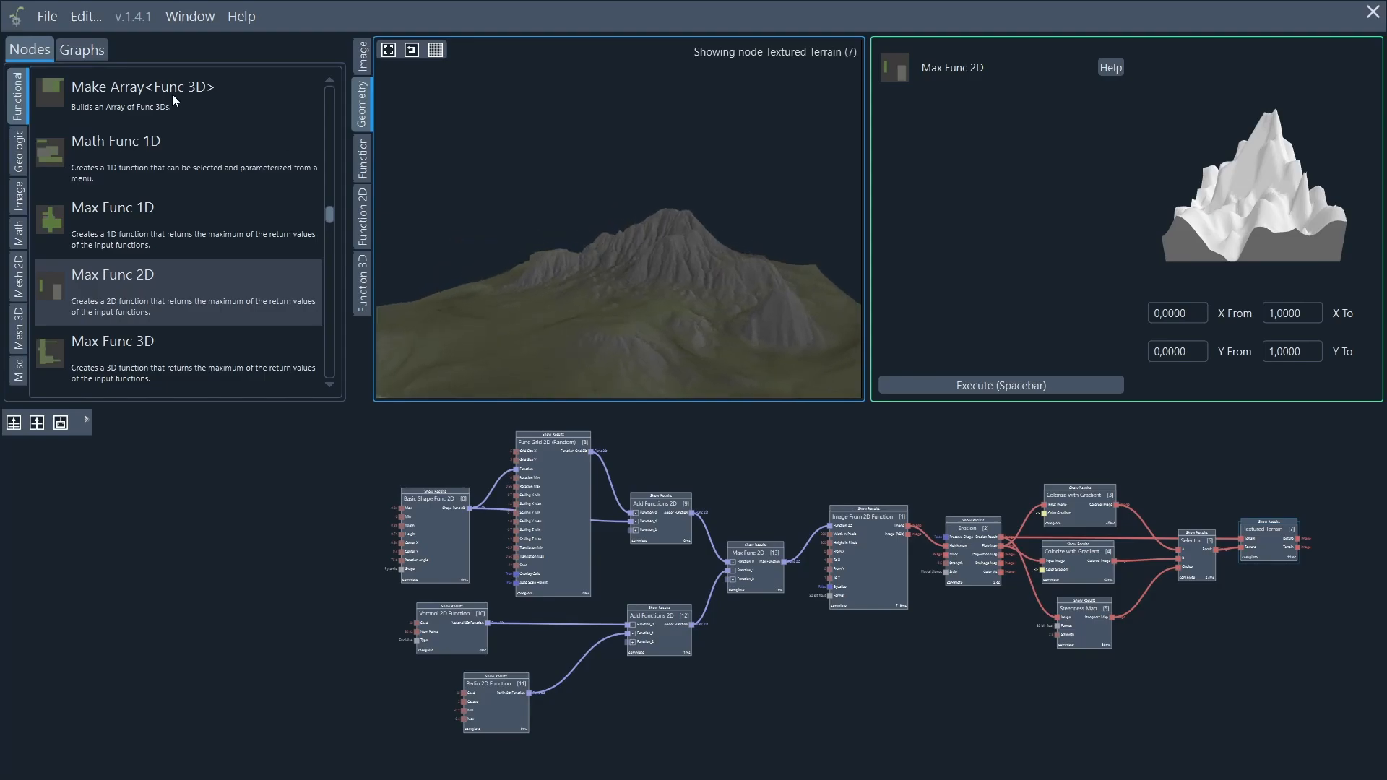
pyautogui.moveTo(796, 254); pyautogui.dragTo(775, 223)
pyautogui.moveTo(457, 249); pyautogui.dragTo(1019, 201)
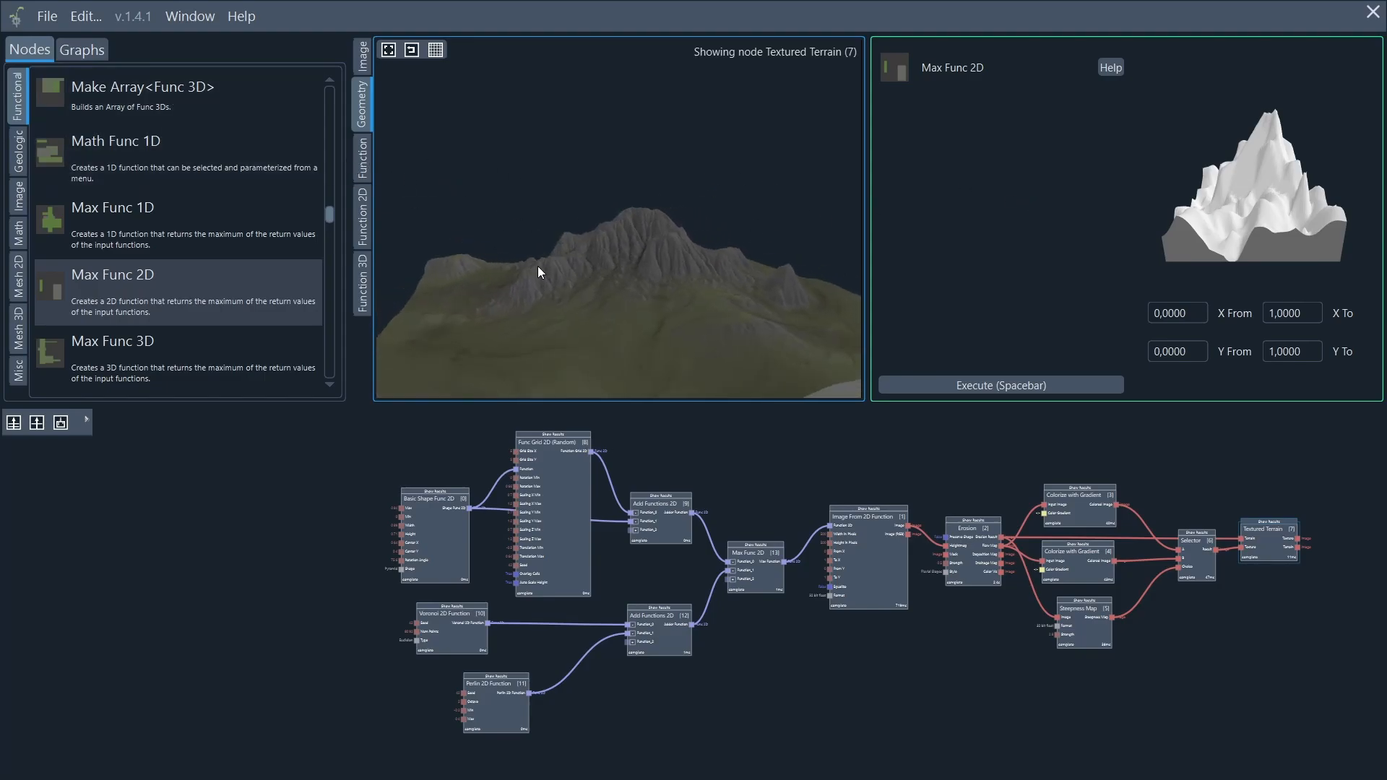
pyautogui.moveTo(539, 269); pyautogui.dragTo(1003, 305)
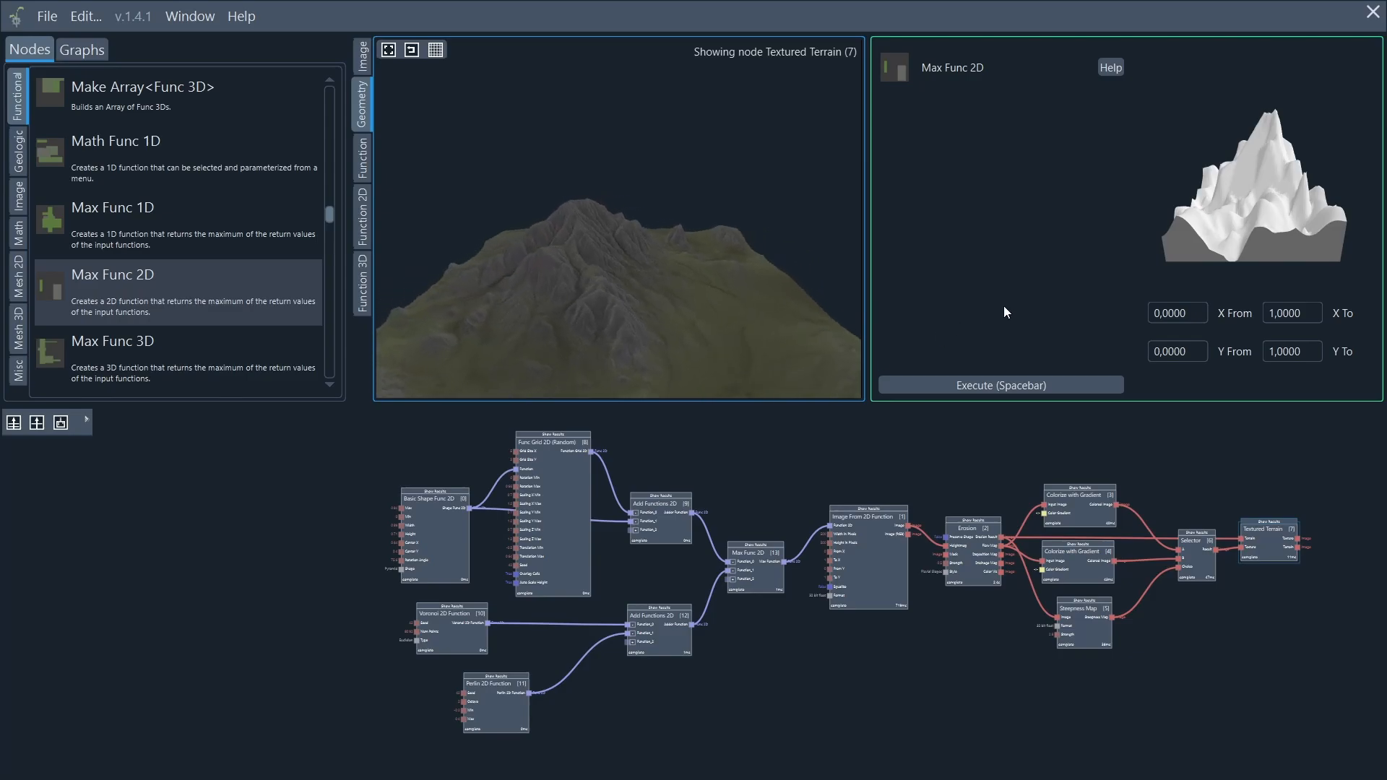
pyautogui.moveTo(521, 264); pyautogui.dragTo(172, 341)
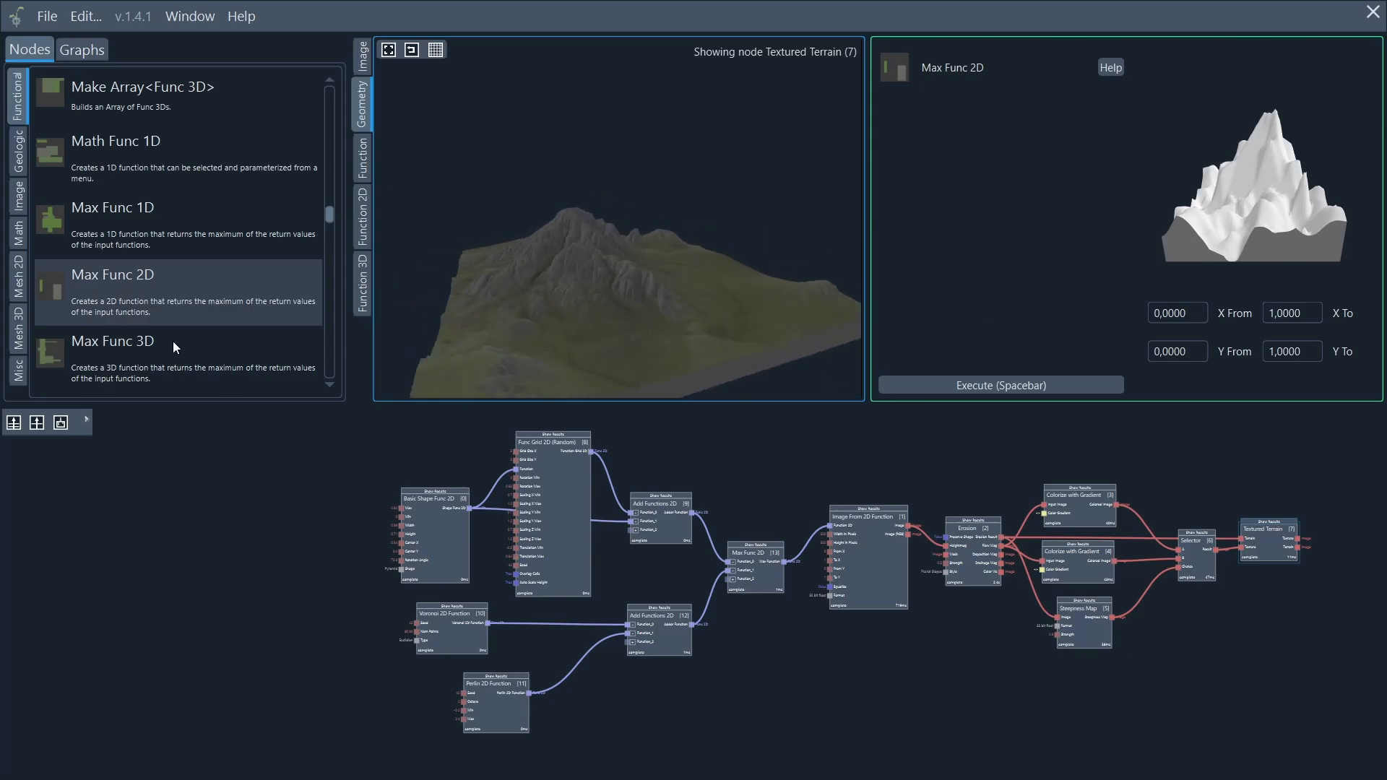
pyautogui.moveTo(727, 273); pyautogui.dragTo(109, 400)
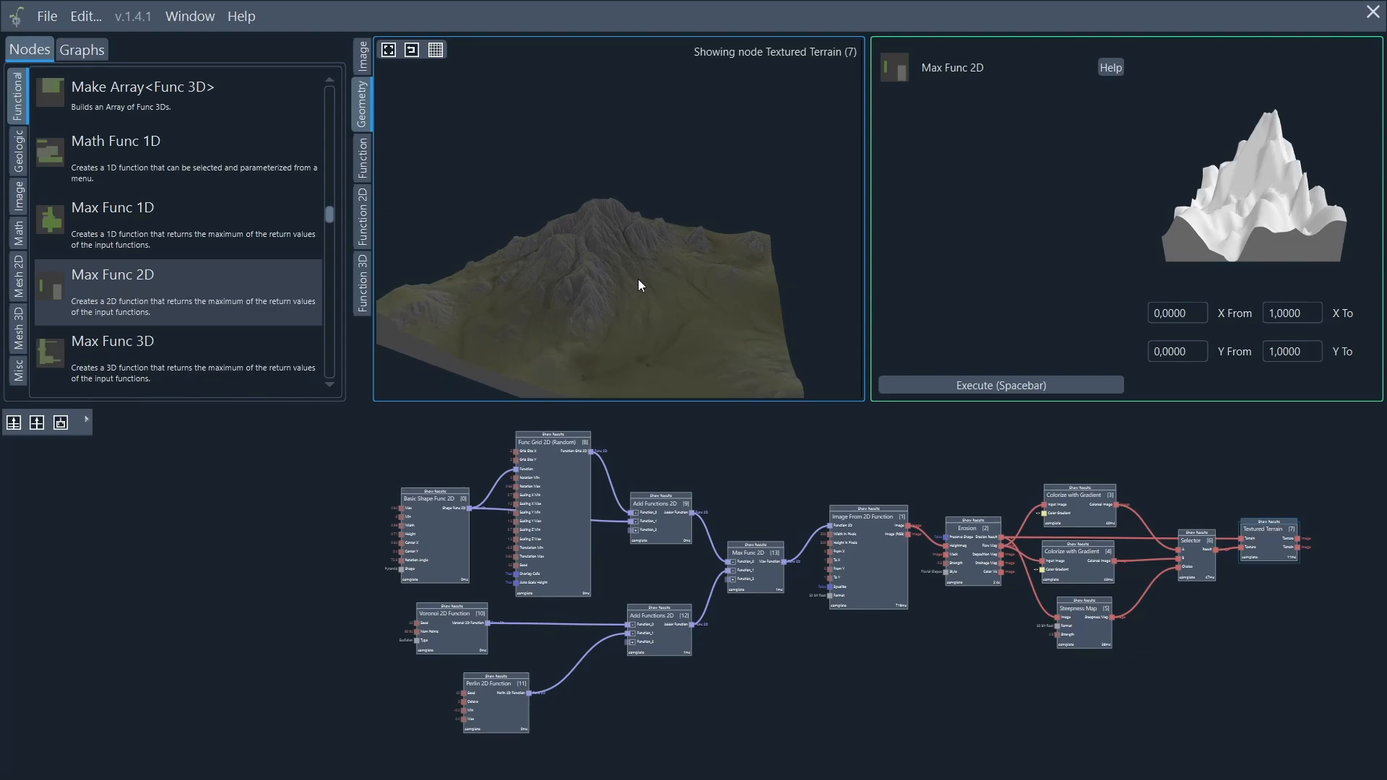
pyautogui.moveTo(699, 333); pyautogui.dragTo(660, 340)
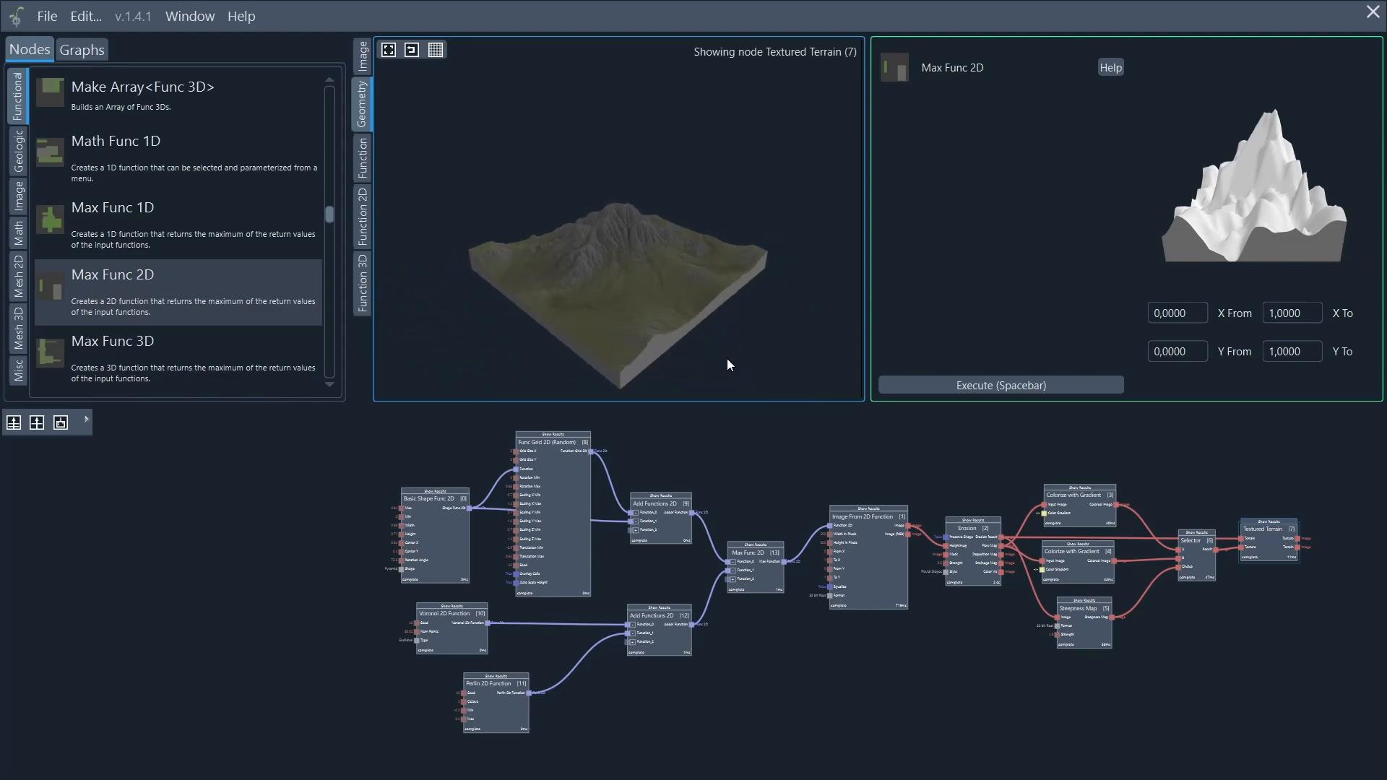